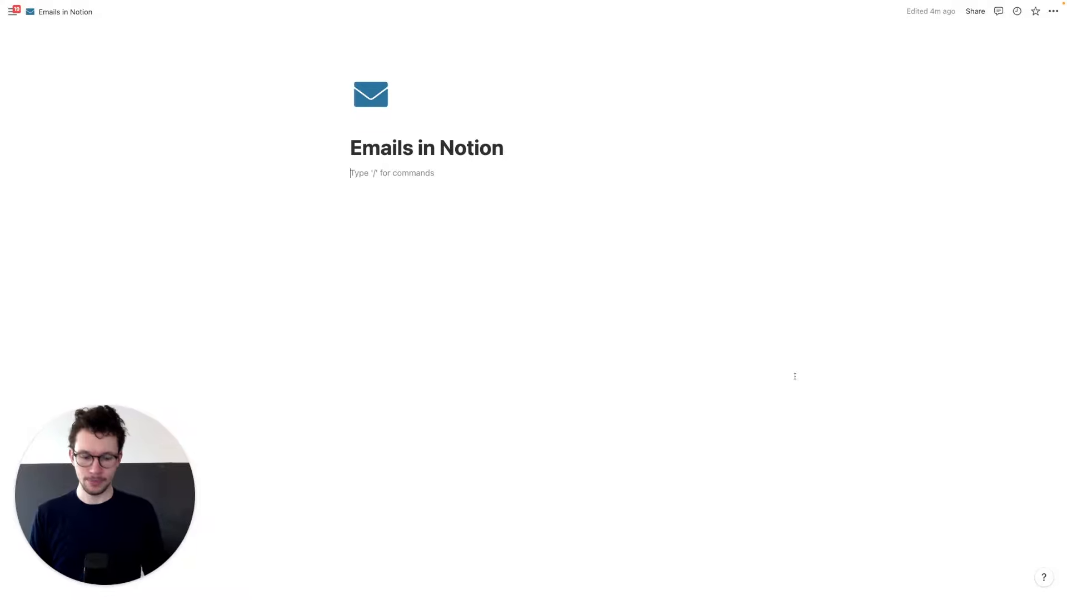
- Insert an inline database below the page title and name it Emails DB
key(Return)
text(/data)
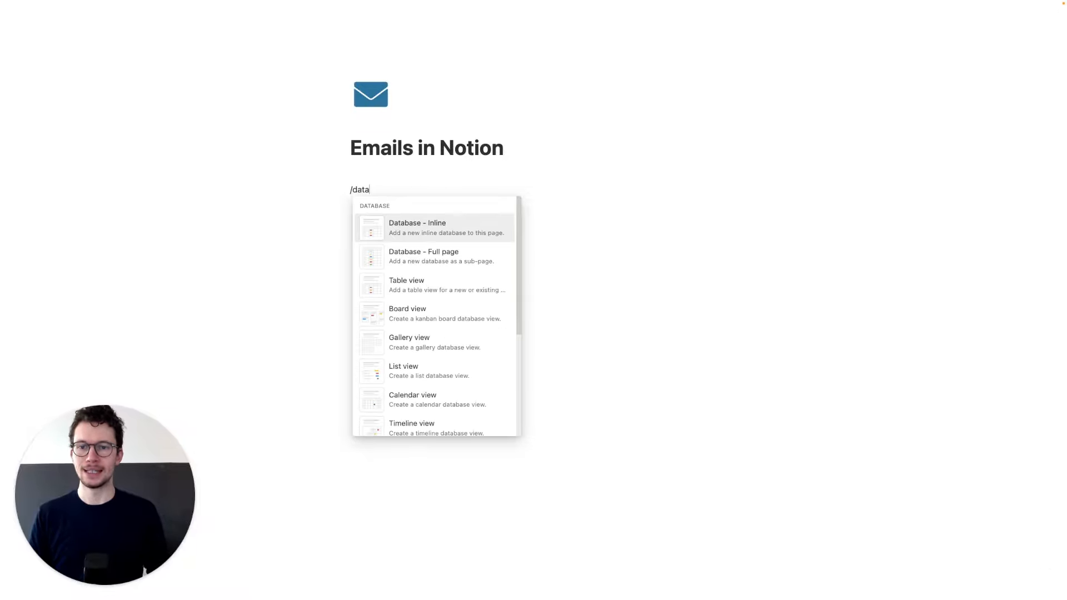
key(Return)
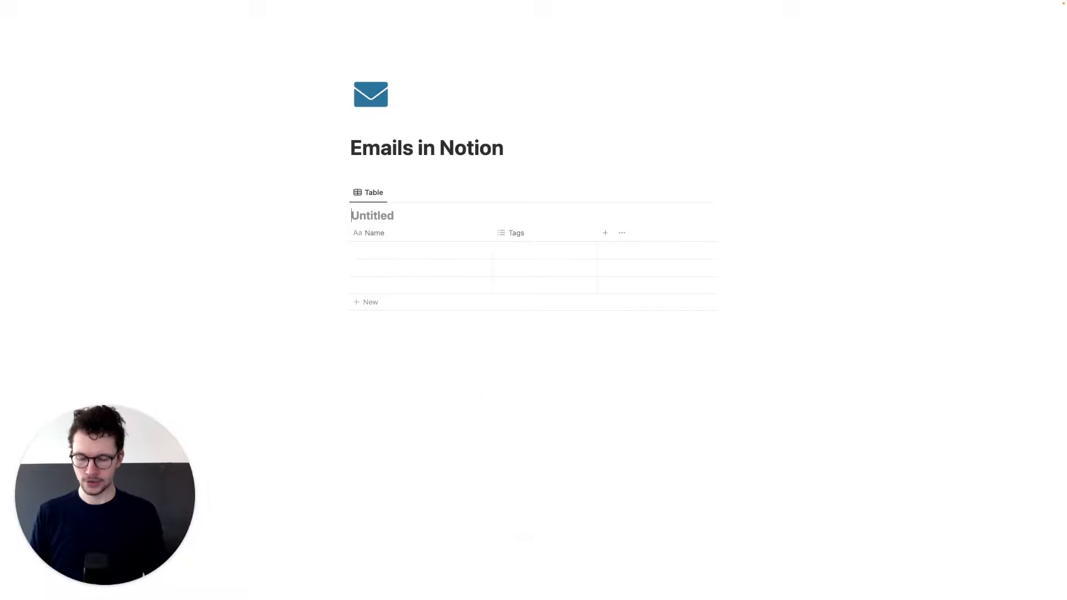
text(Emails DB)
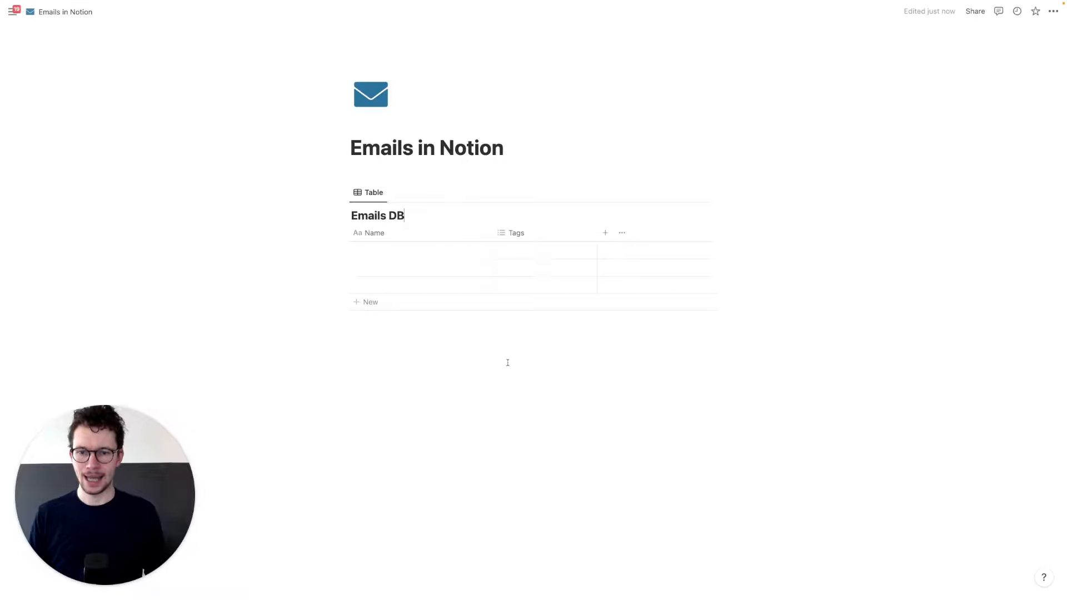
- Rename the Tags column to Sender, make it an Email property, and narrow it
click(514, 233)
key(super+a)
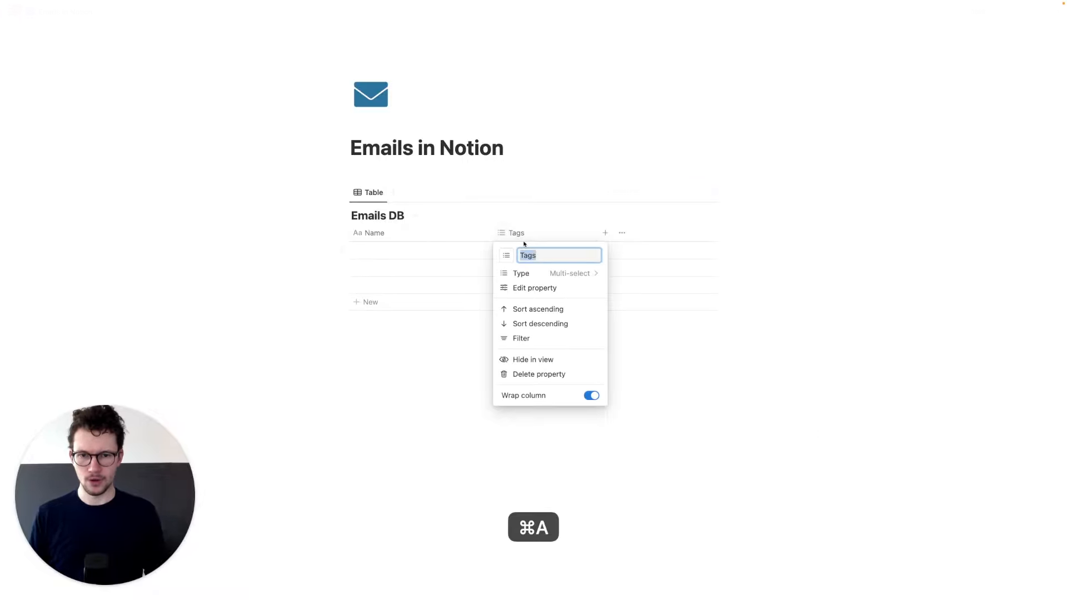
text(Sender)
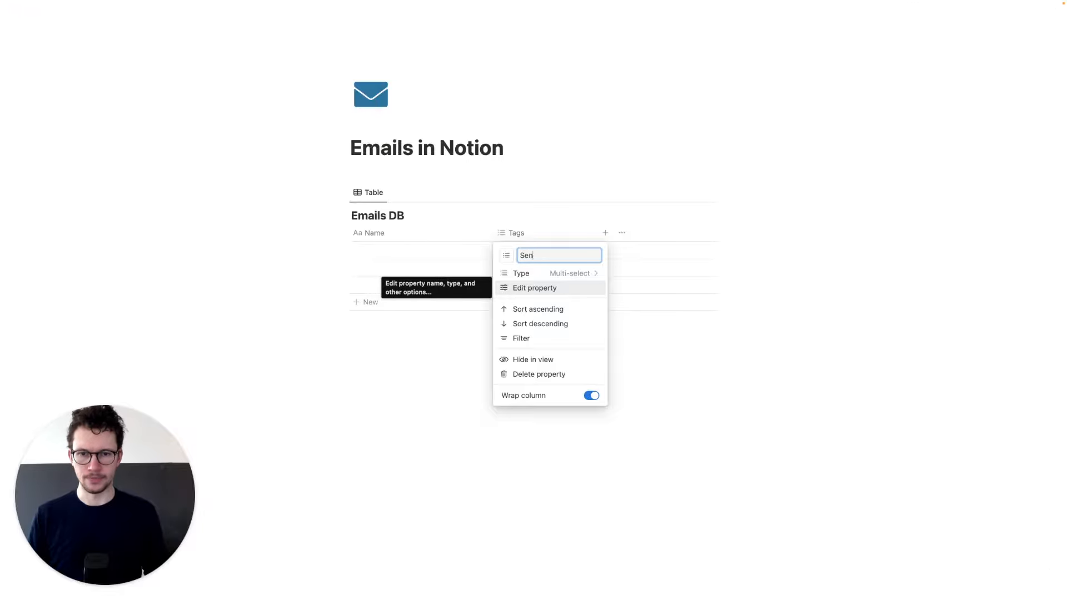
click(576, 275)
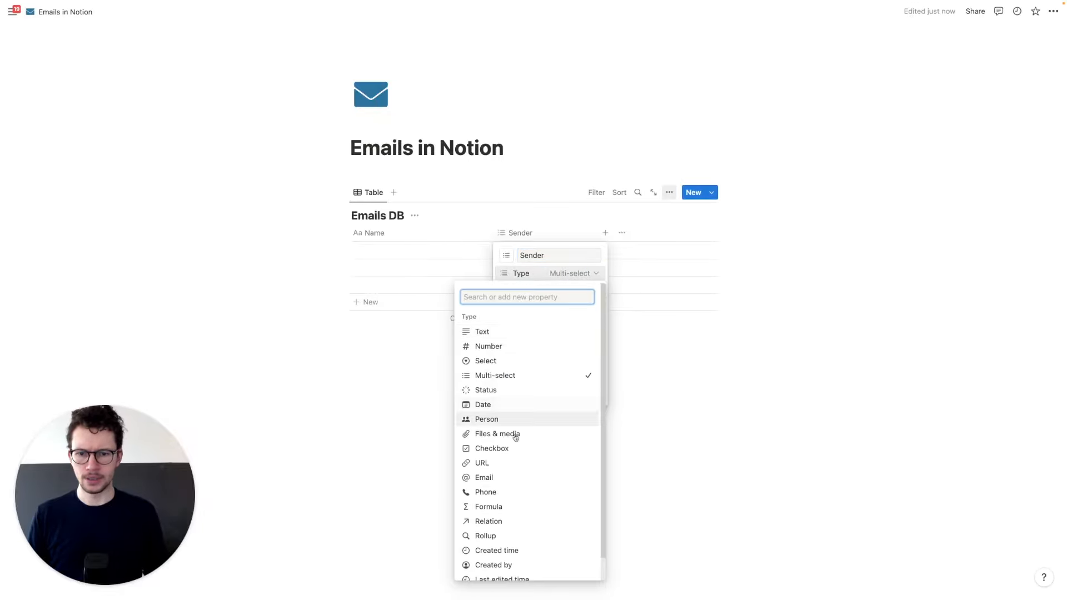
click(502, 479)
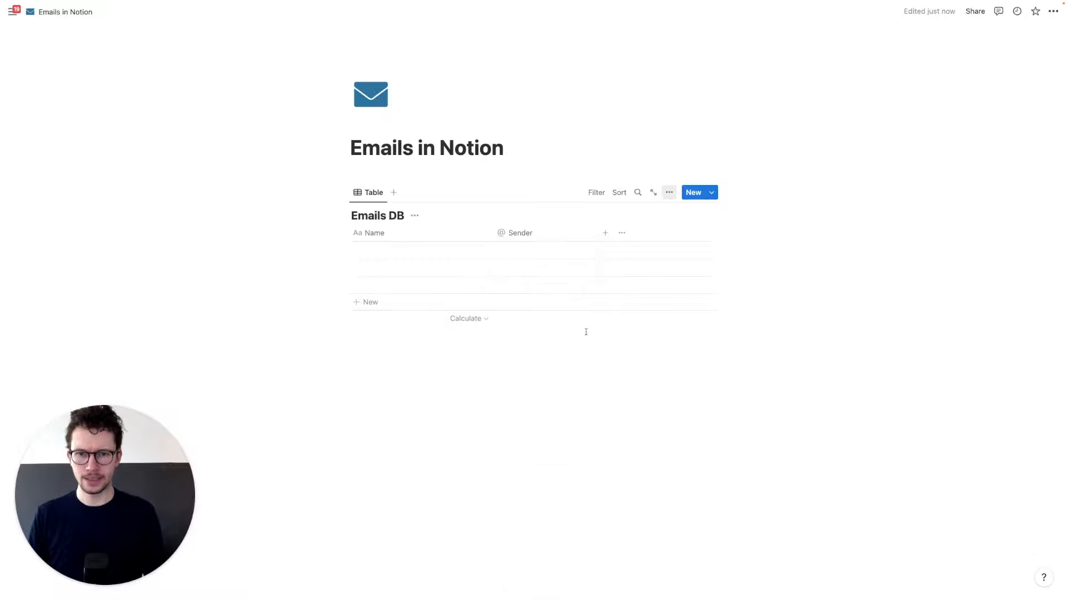
drag(596, 230, 558, 232)
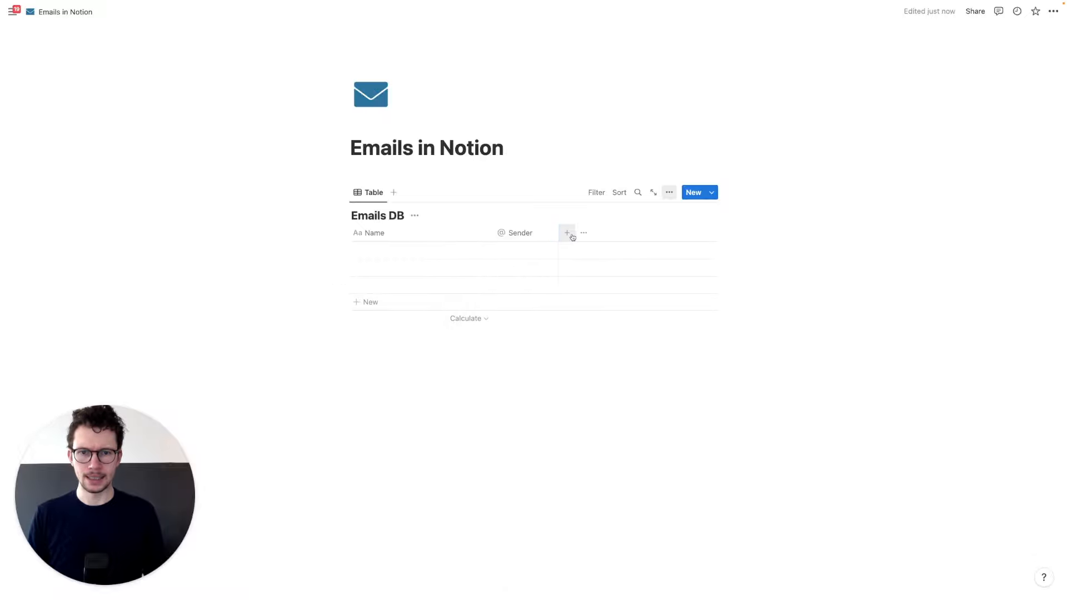
- Add a Text property named Summary to Emails DB
click(568, 233)
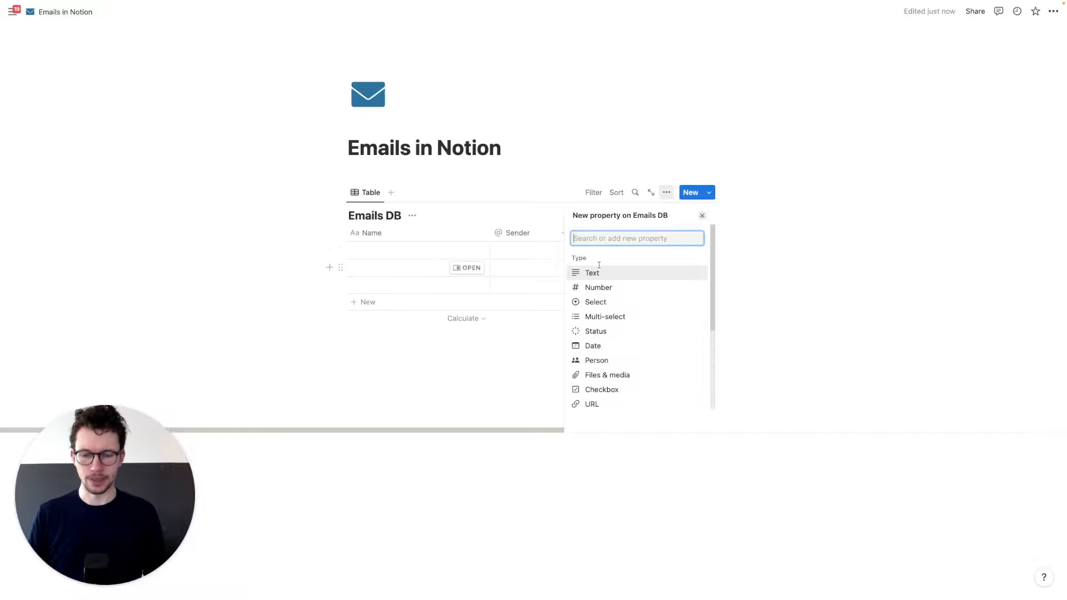
click(578, 275)
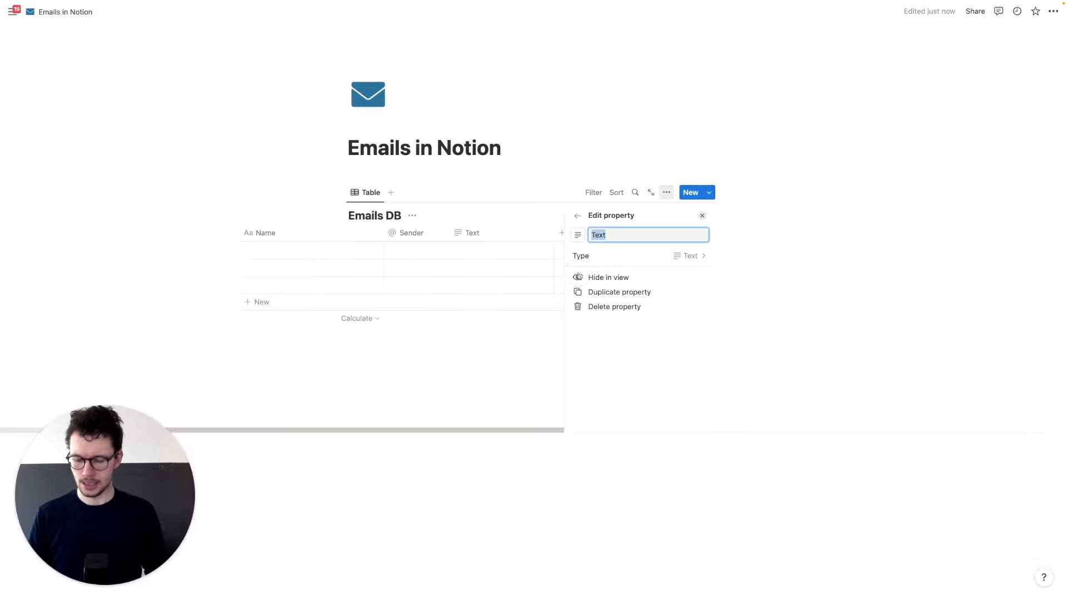
text(Summary)
key(Return)
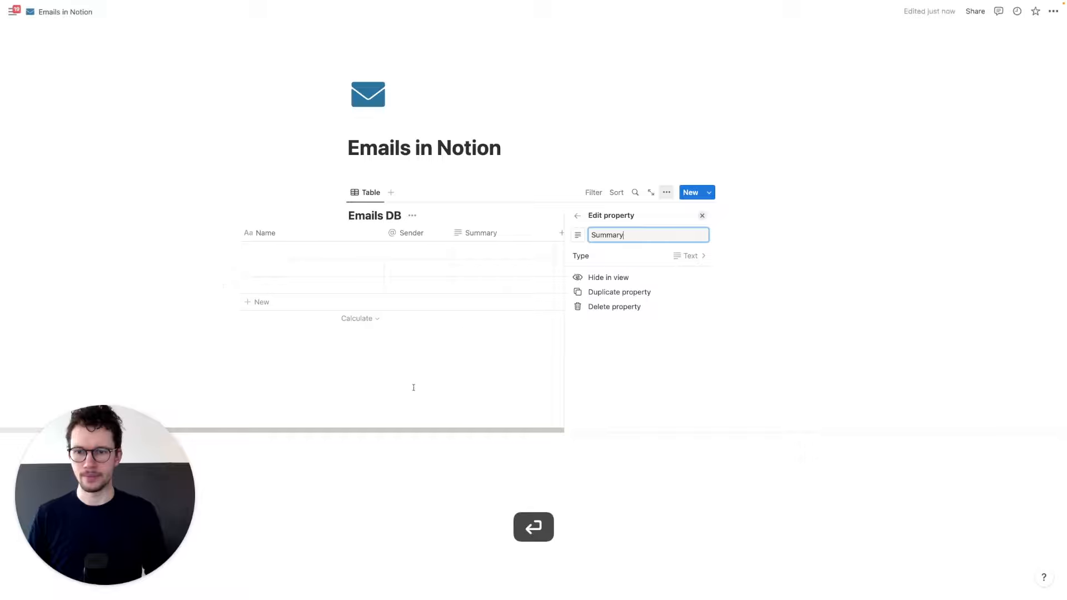
click(418, 368)
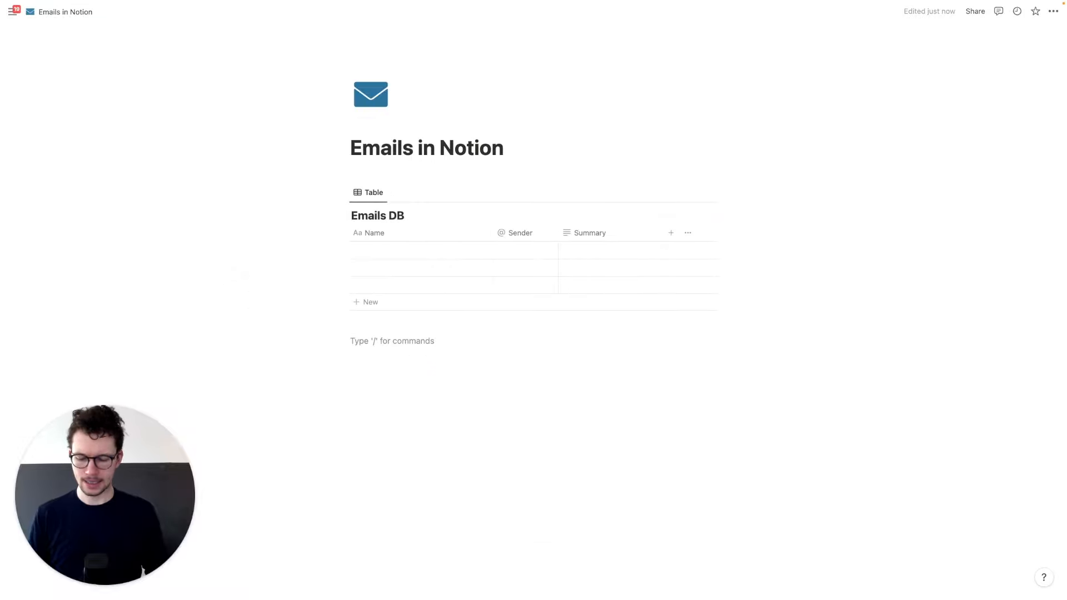
- Insert a second inline database titled 'Tasks from Email DB'
text(/data)
key(Return)
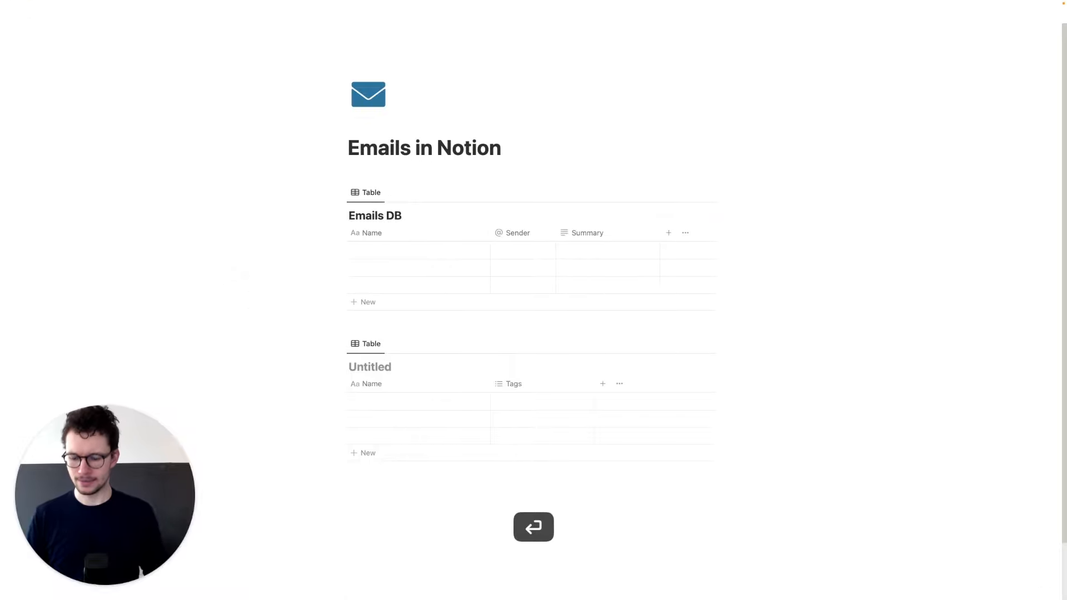
text(Tasks)
text( DB)
key(BackSpace)
key(BackSpace)
text(from )
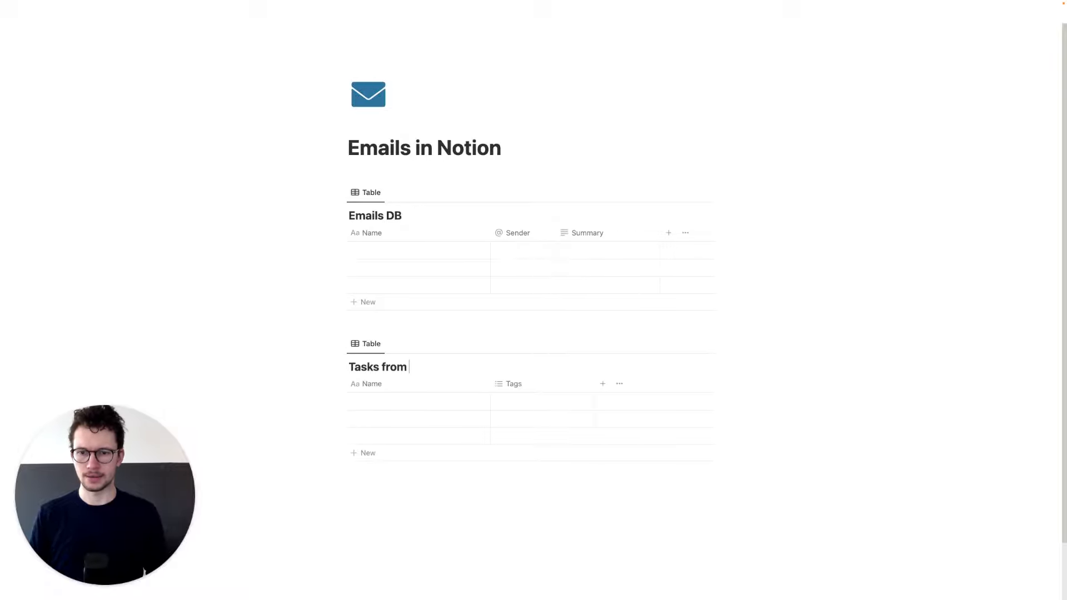
text(Email DB)
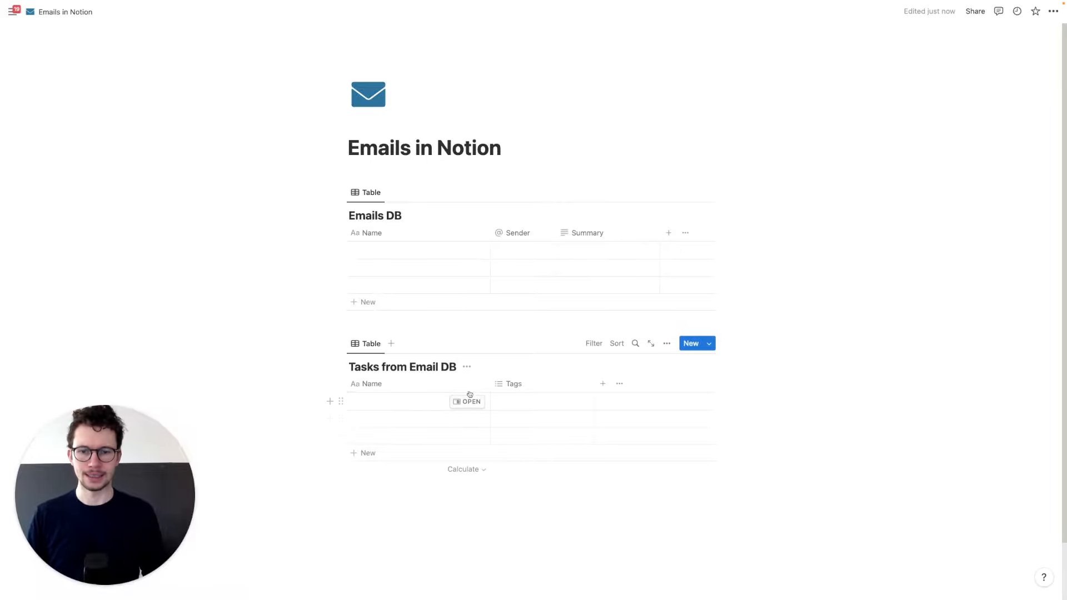
- Rename the tasks table's Tags column to Email and set its type to Relation
click(514, 388)
key(super+a)
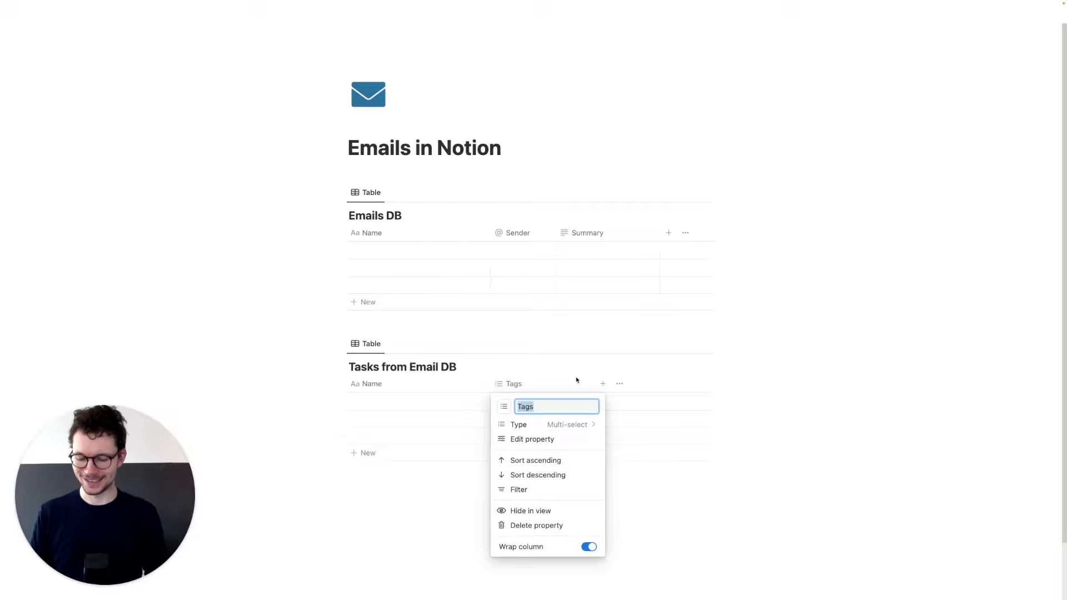
text(Email)
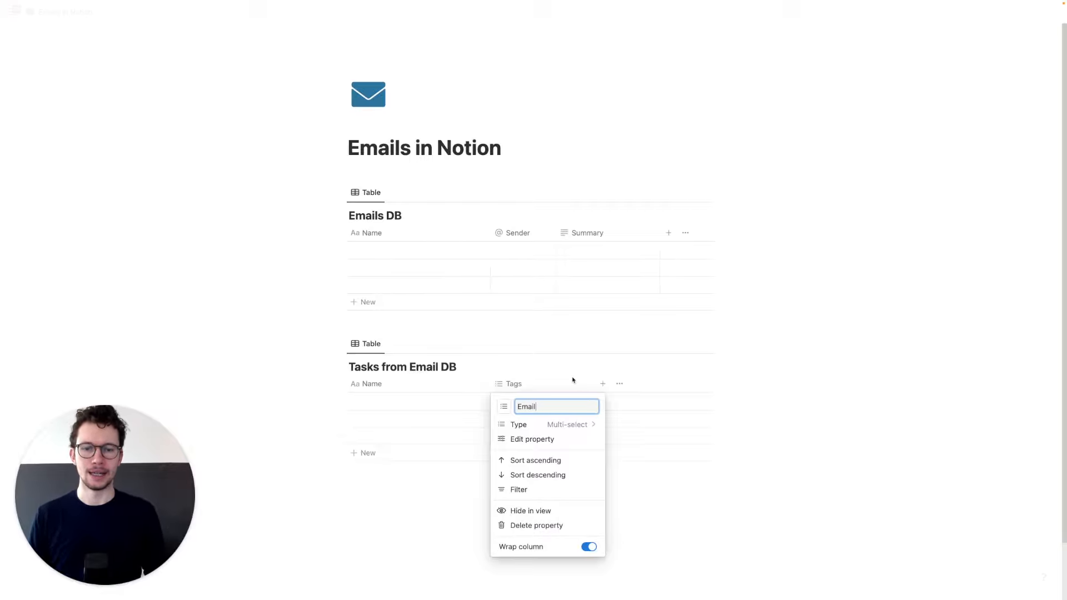
click(545, 425)
click(485, 358)
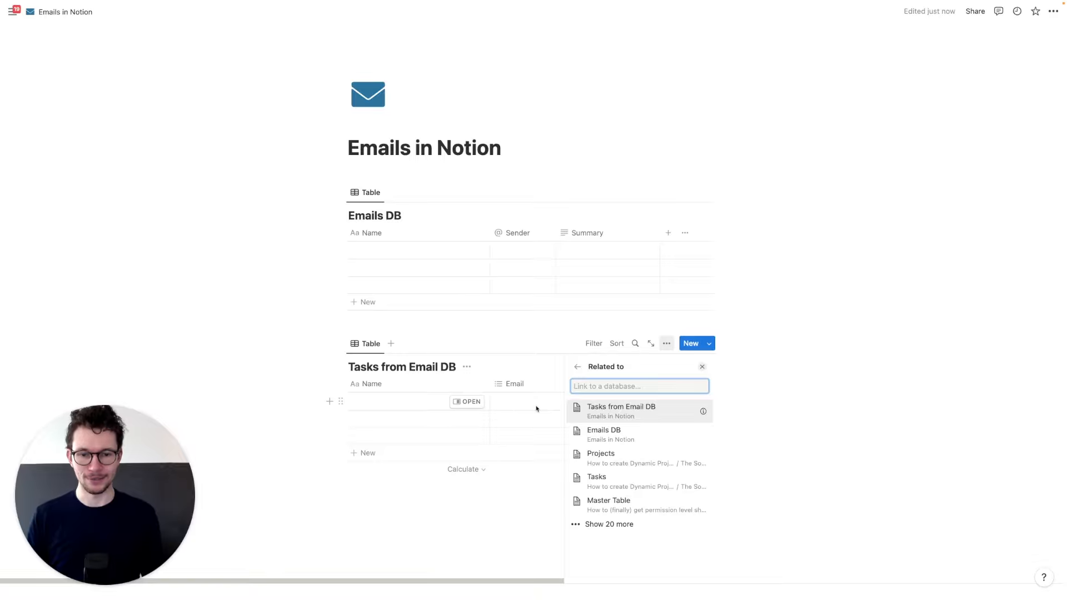
- Relate the Email column to Emails DB, with 'Show on Emails DB' turned on
click(618, 431)
click(698, 434)
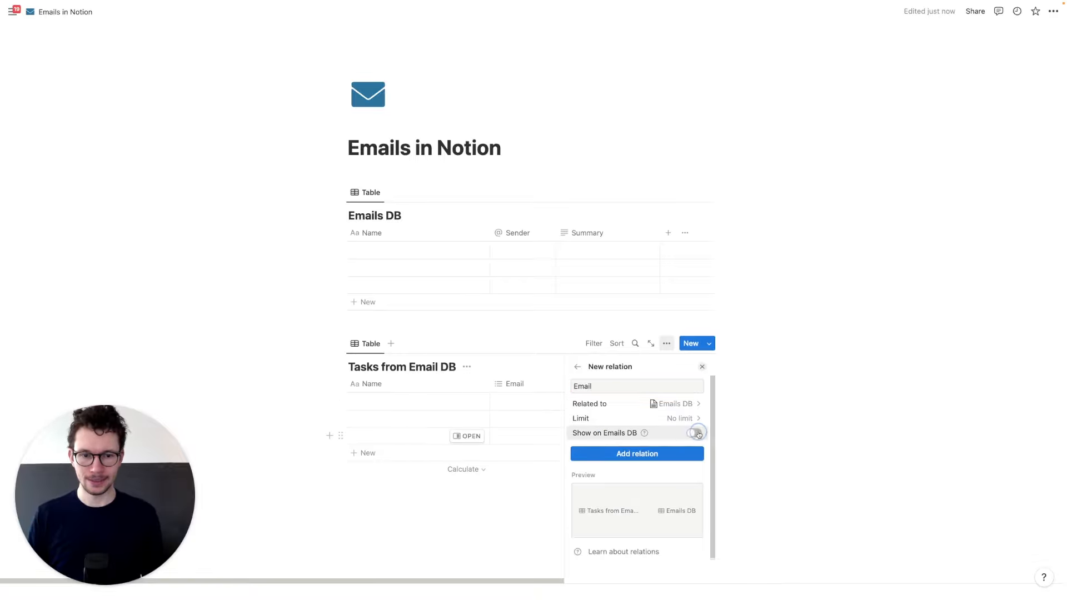
click(654, 462)
click(637, 490)
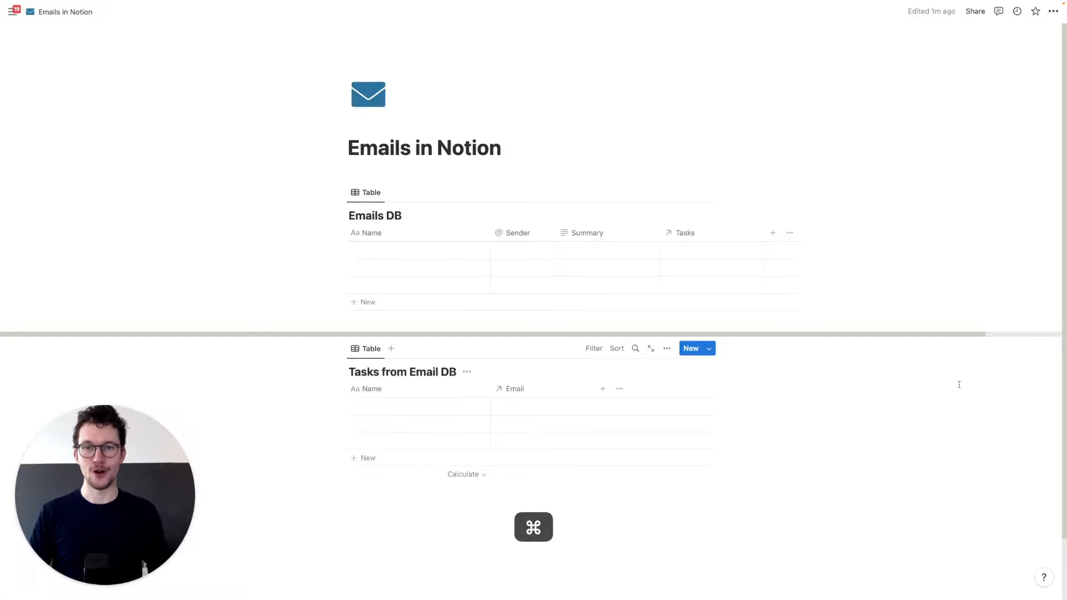
- Switch to the OpenAI Platform browser tab with Cmd+4
key(super+4)
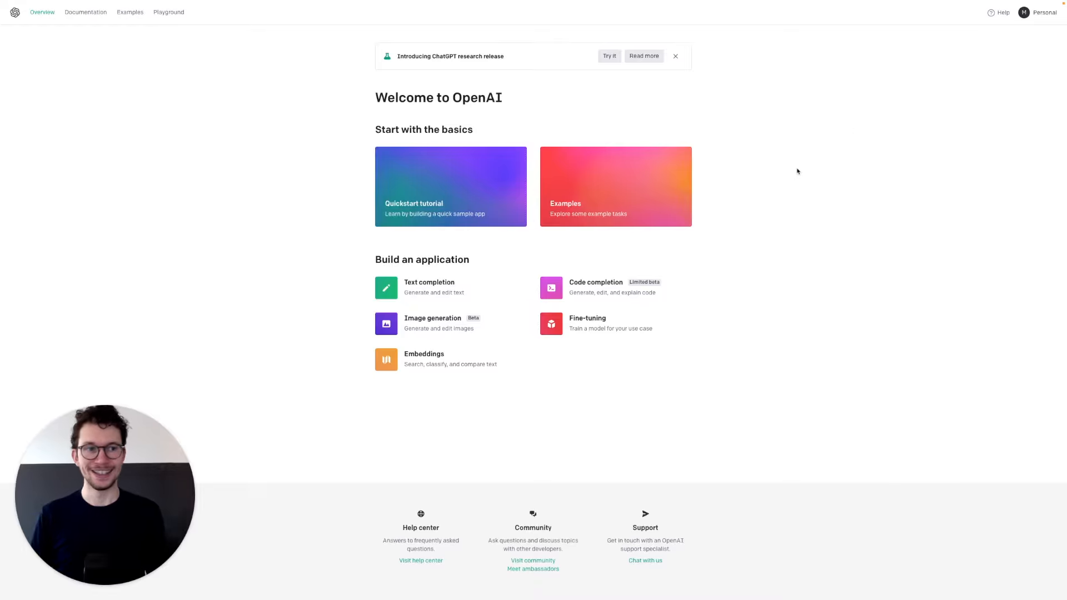
- Go to the View API keys page from the OpenAI Personal account menu
click(1035, 16)
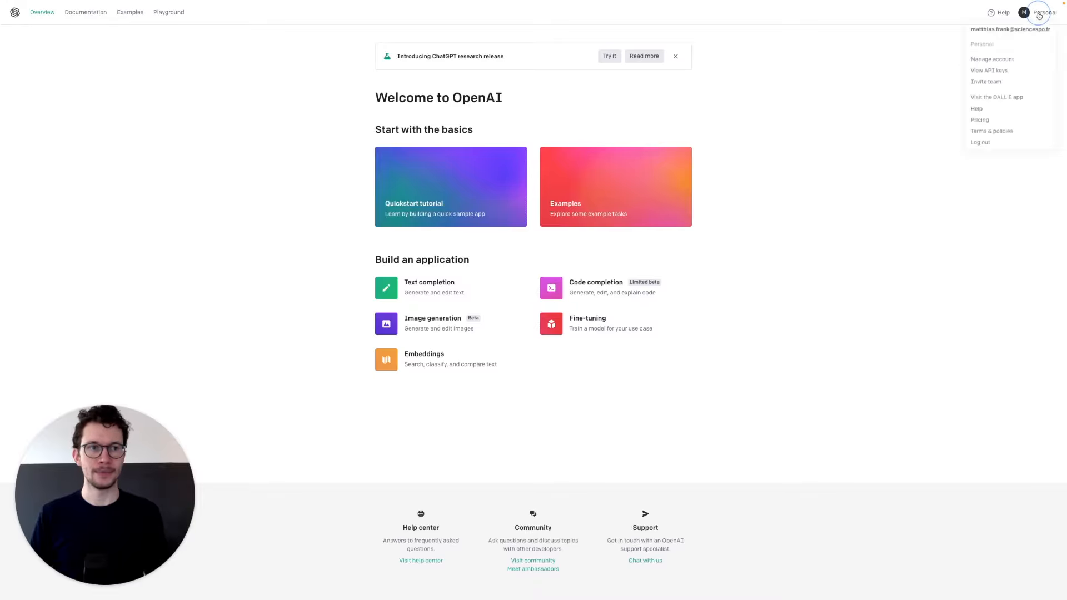
click(993, 75)
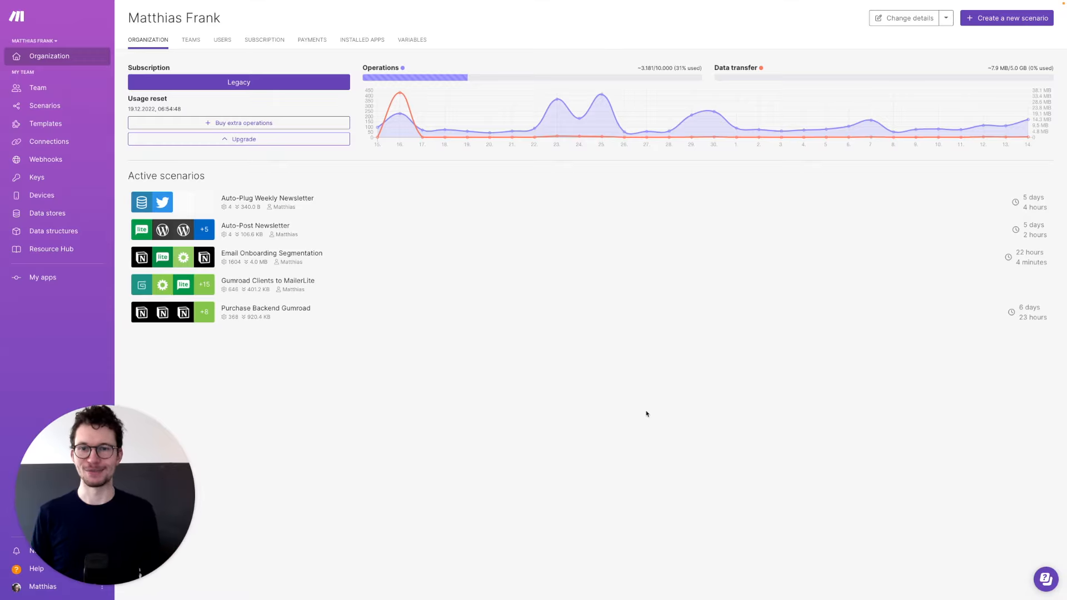
- Create a new scenario from the Make organization dashboard
click(992, 20)
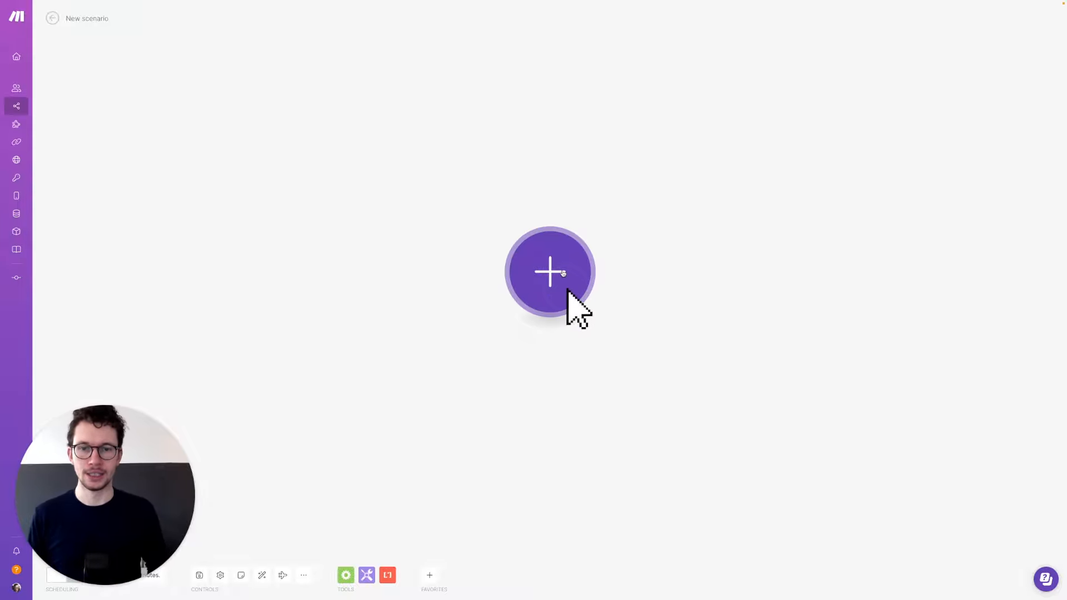
- Search the app list for Gmail and look over its modules
click(577, 333)
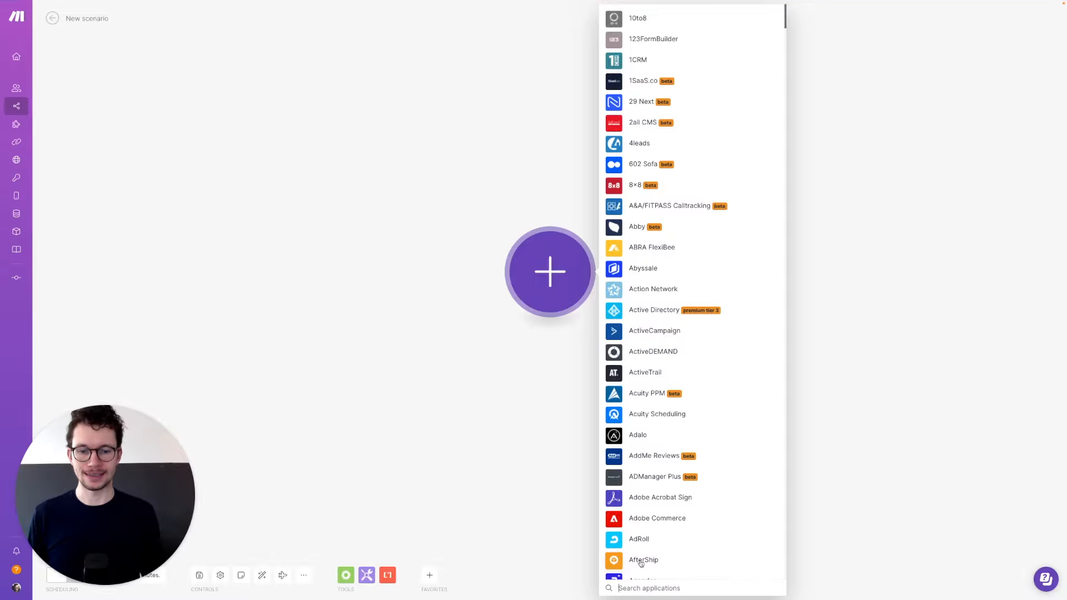
text(gmail)
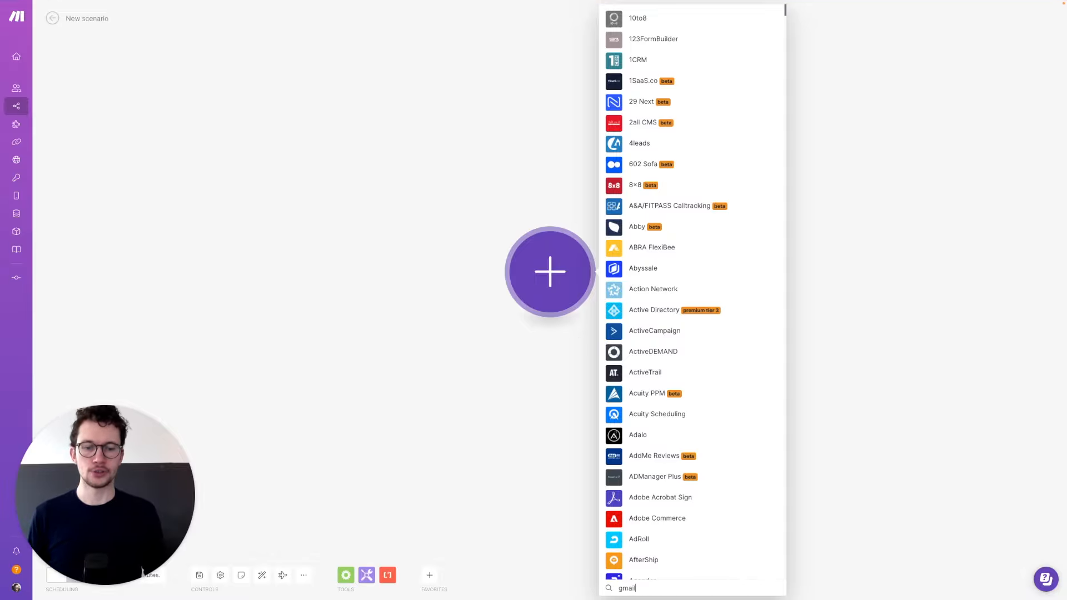
click(617, 243)
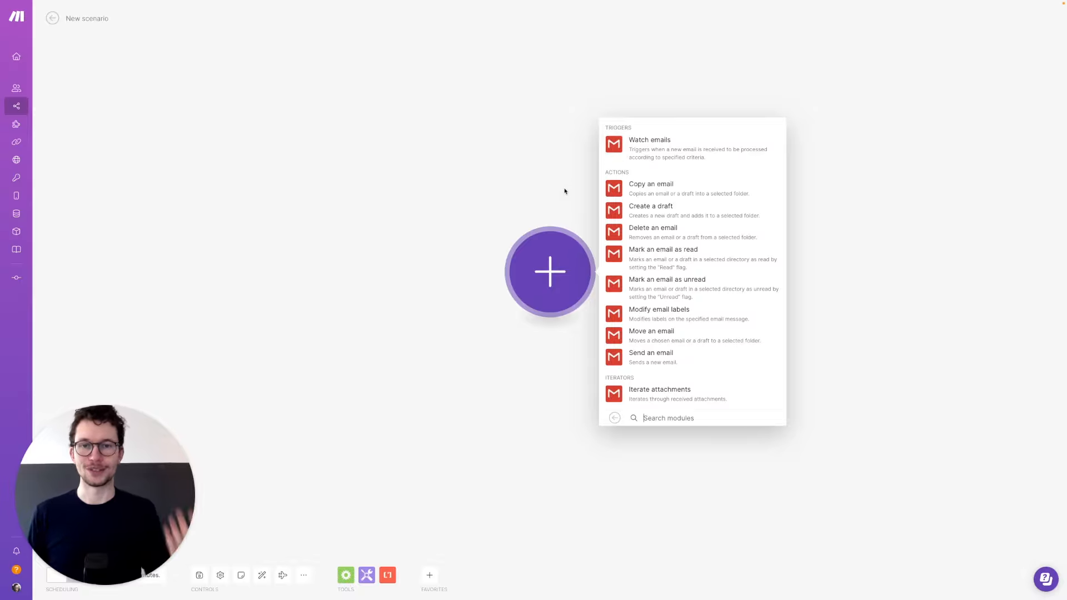
click(523, 190)
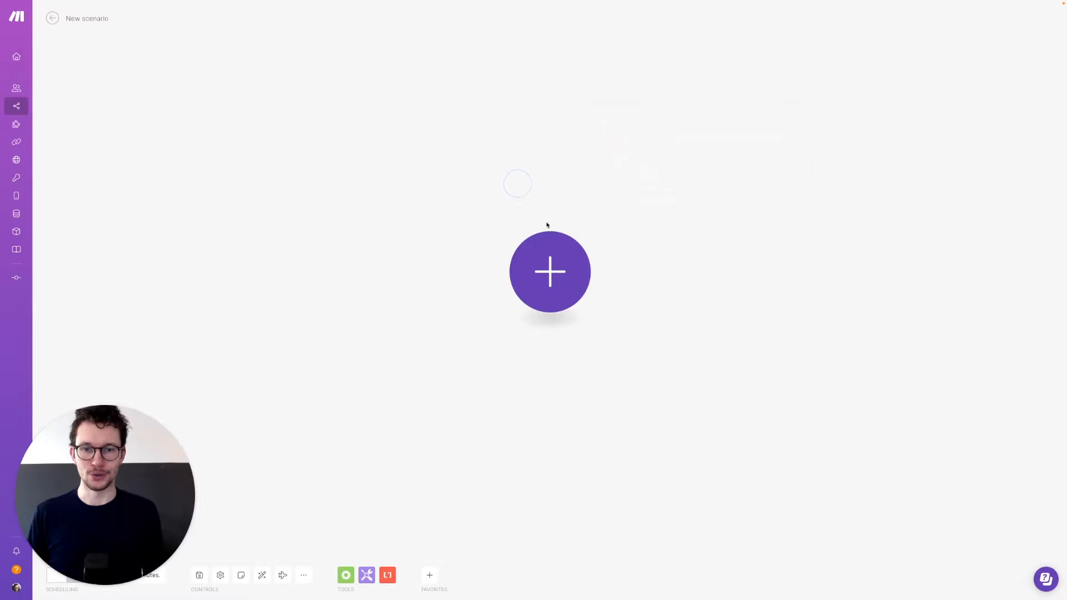
- Search the app list for 'webhook' and show the Webhooks modules
click(552, 271)
text(webhook)
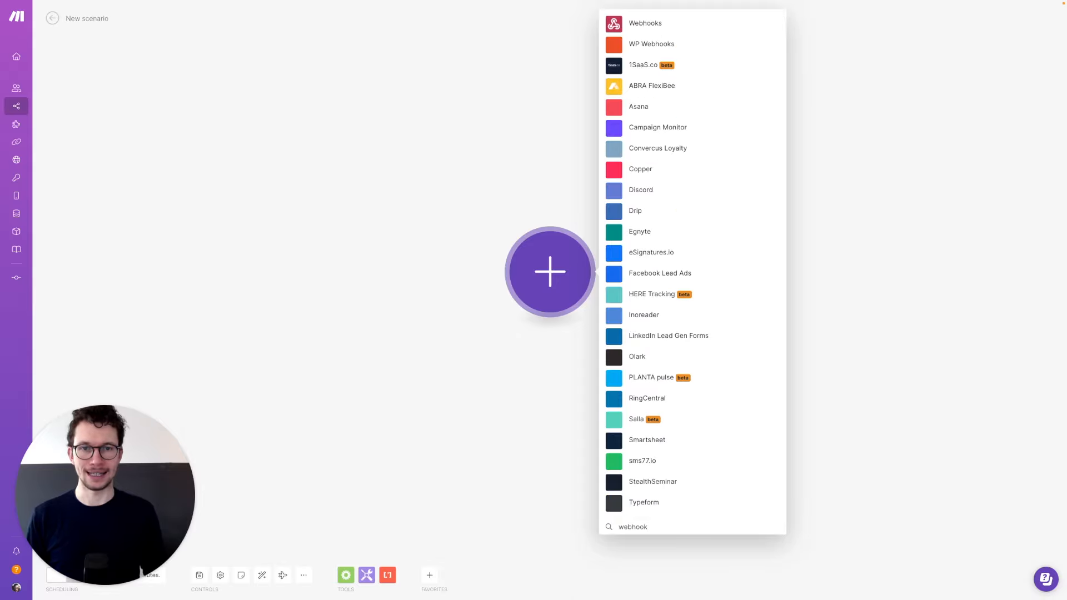
click(621, 32)
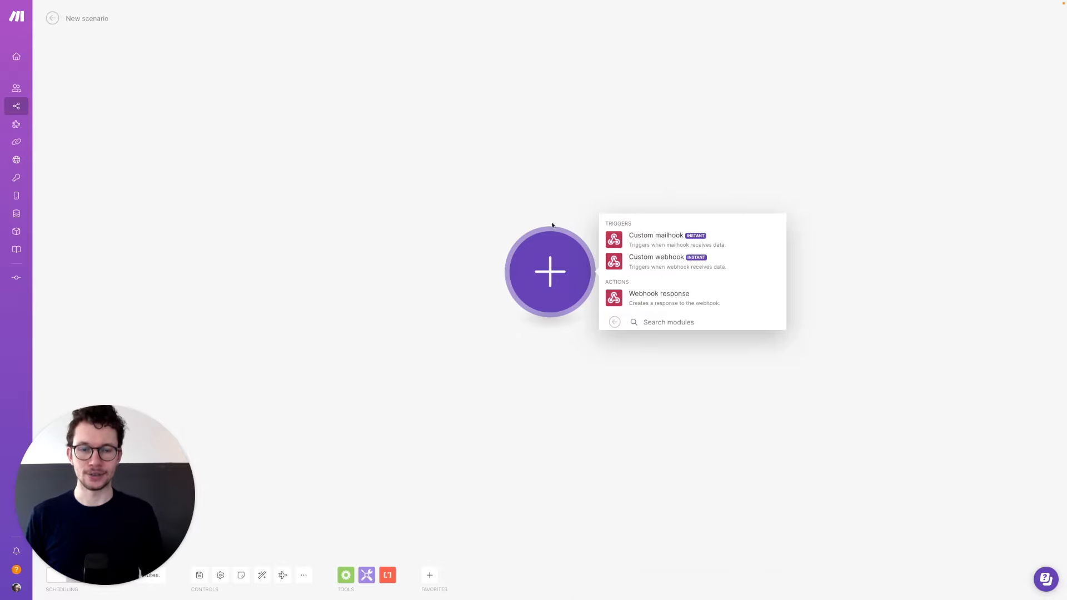
- Add a Custom mailhook trigger with a new hook 'AI Email Tool' and copy its address
click(669, 244)
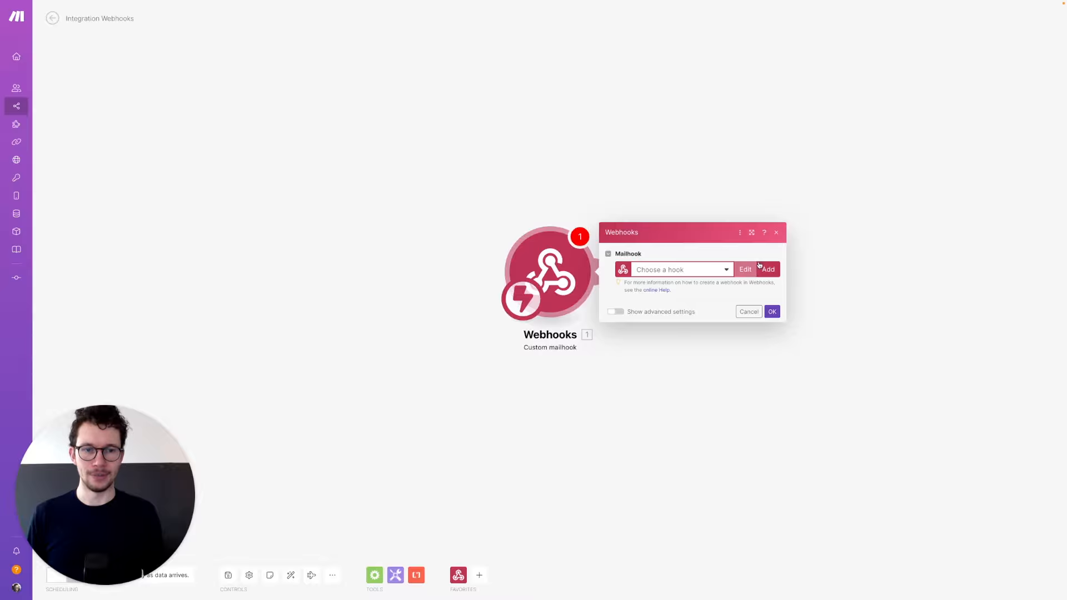
click(769, 270)
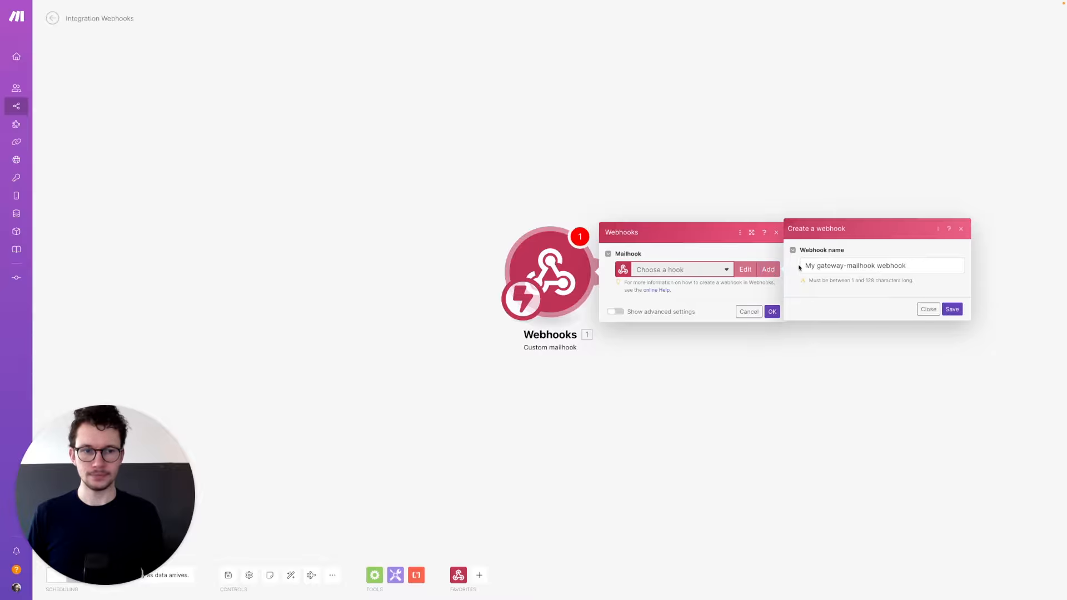
click(859, 265)
key(super+a)
text(AI)
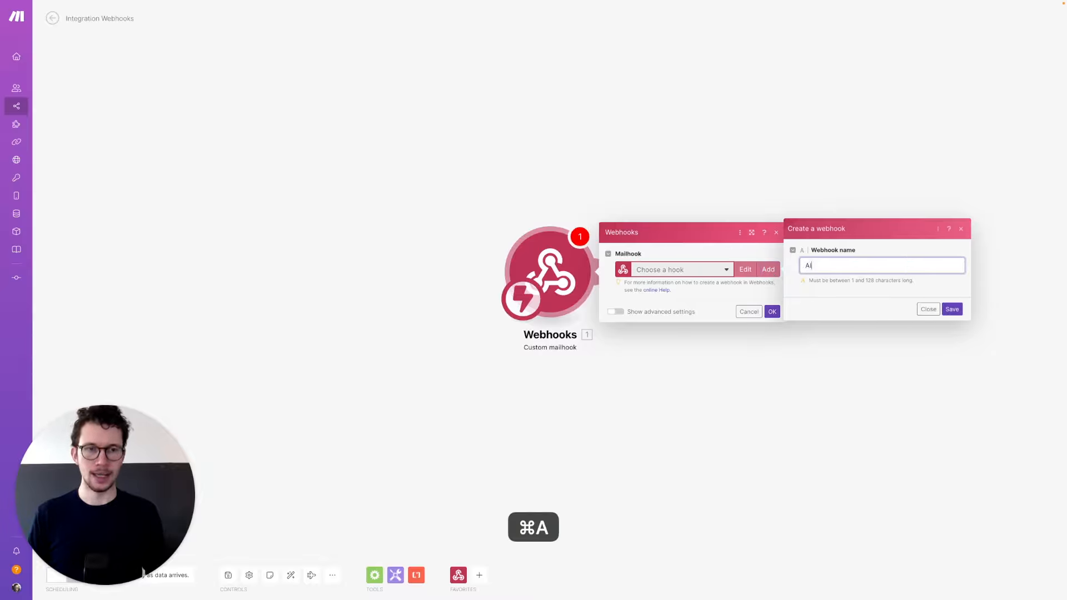
text( Email Tool)
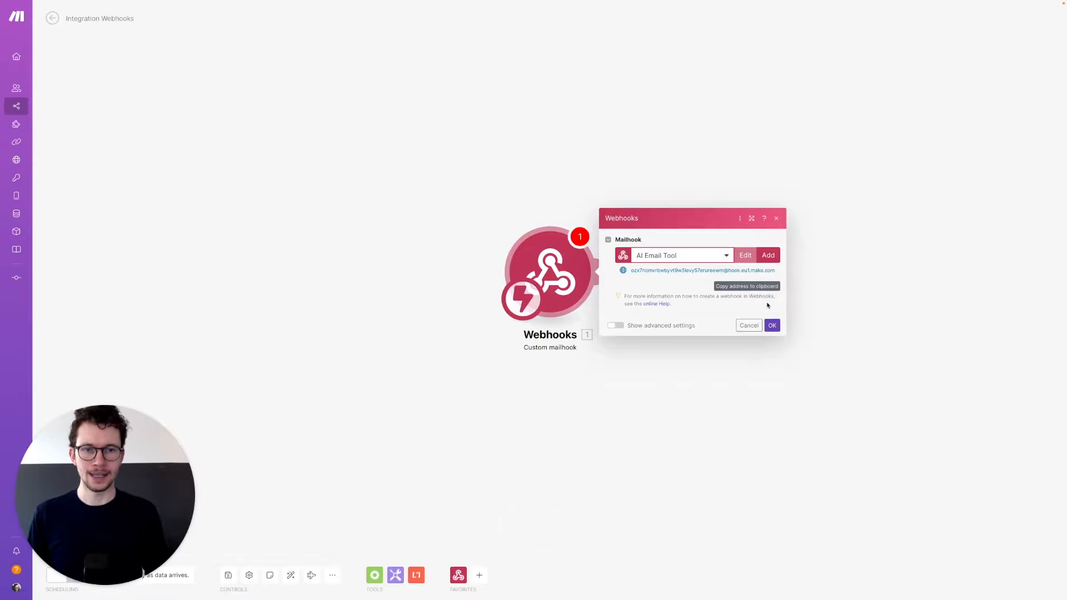
click(738, 289)
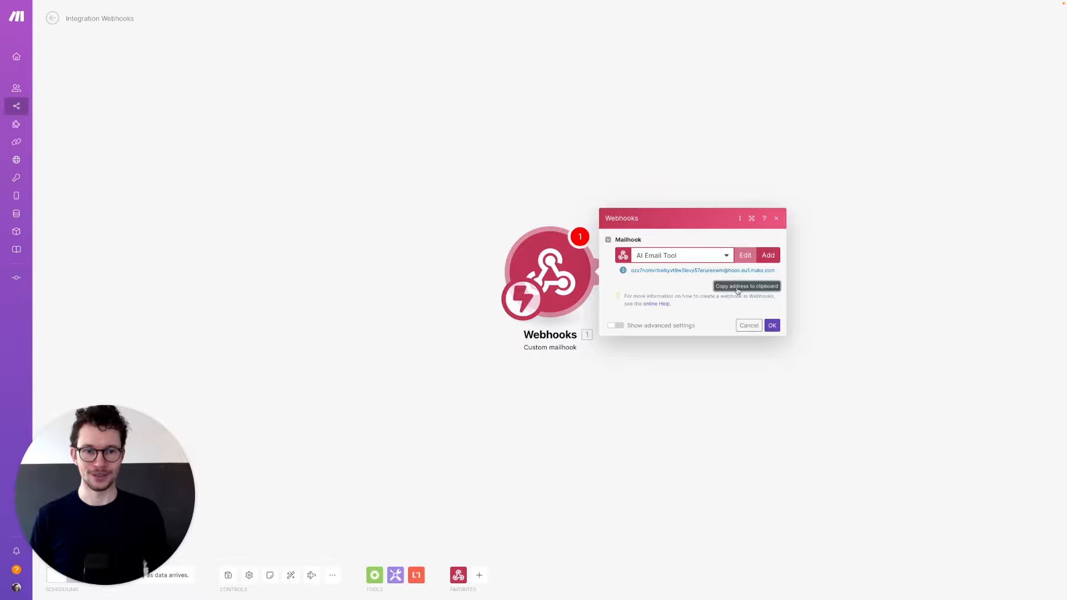
click(772, 325)
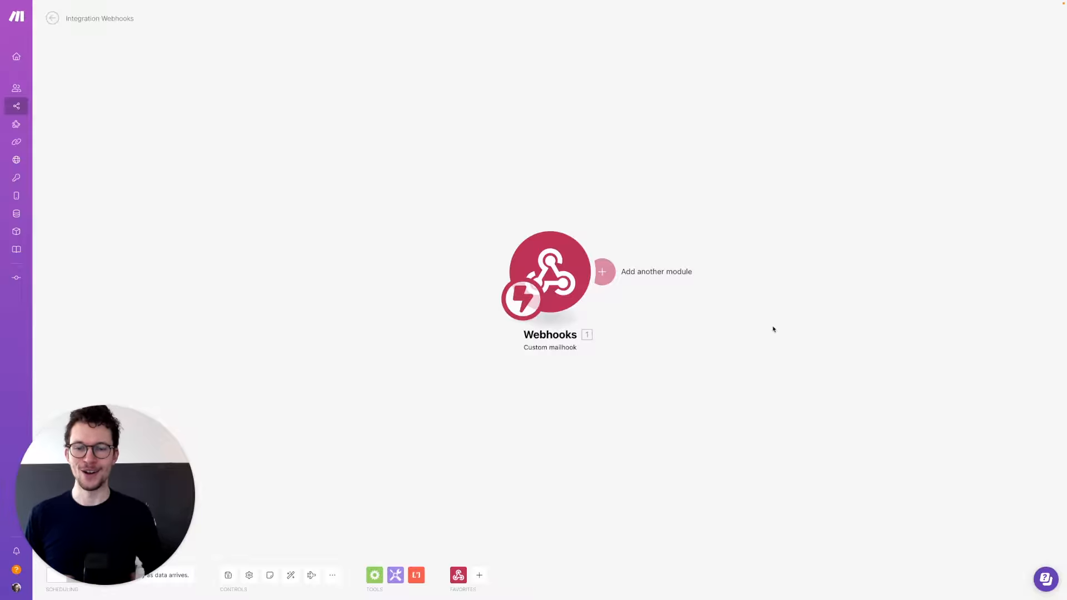
- Open Gmail's full settings at the Forwarding and POP/IMAP tab, then switch back to Make
key(super+2)
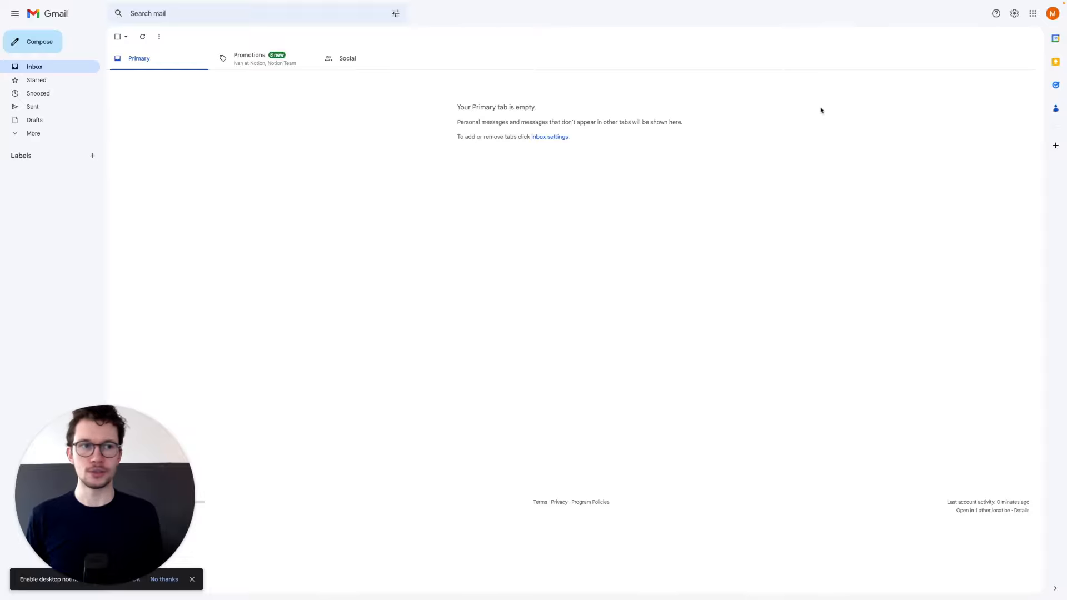
click(1014, 13)
click(985, 55)
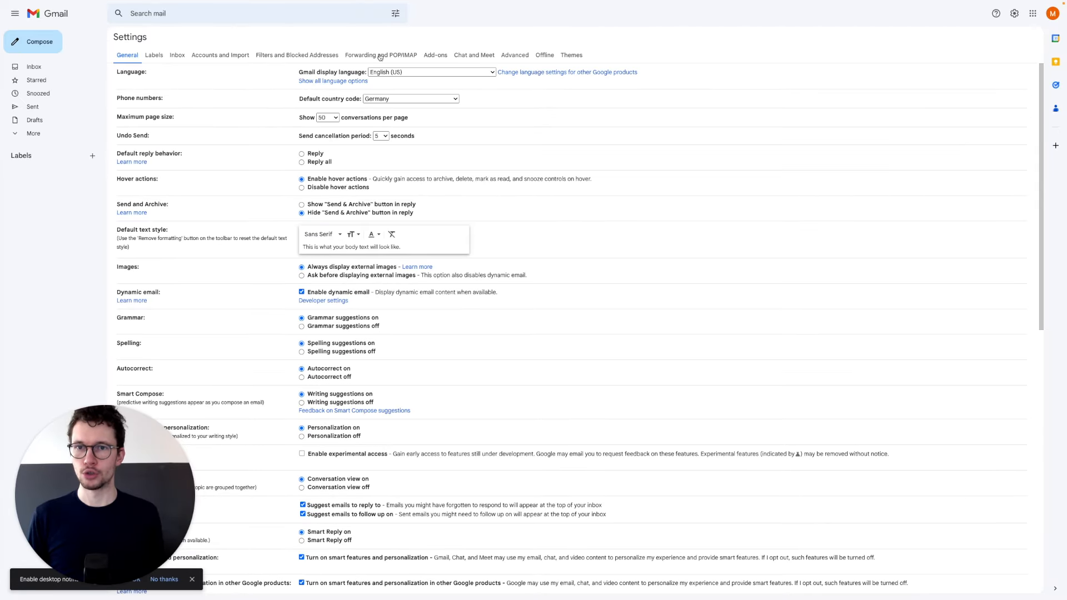
click(379, 56)
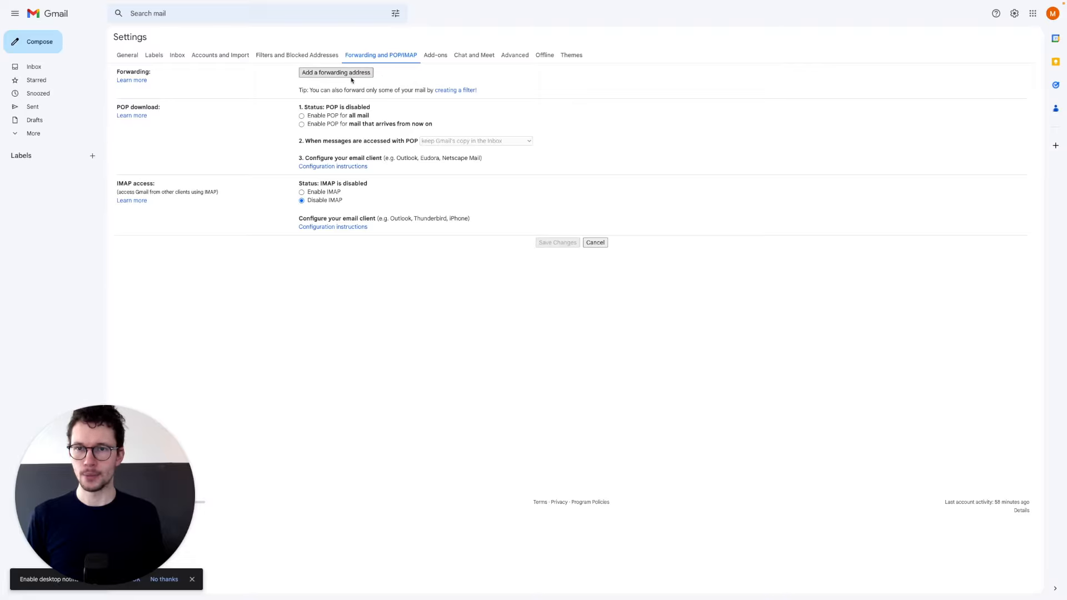
key(super+1)
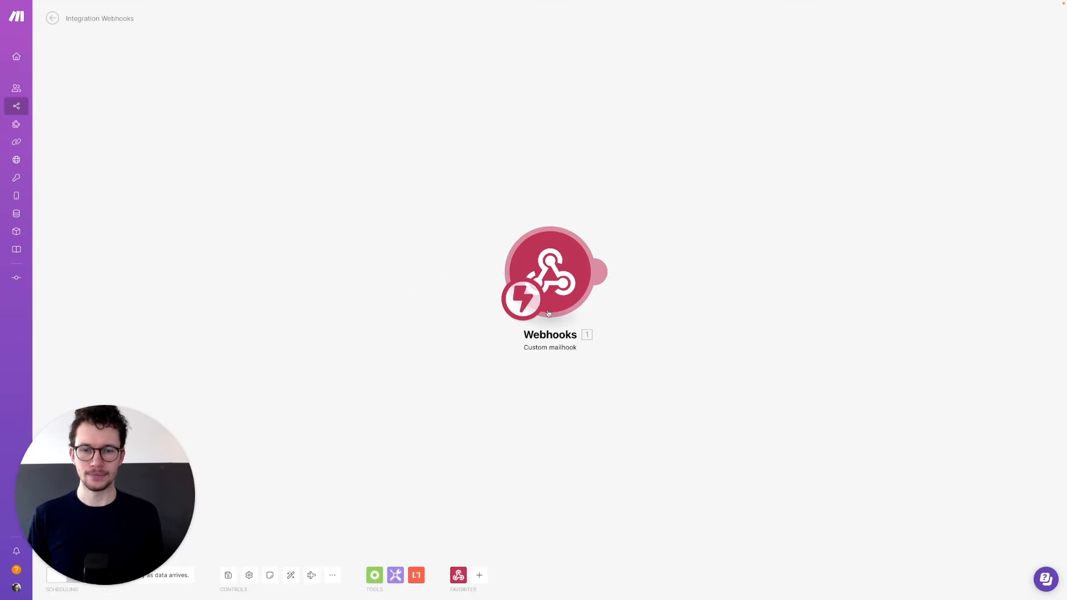
- Run only the Webhooks mailhook module so it awaits data, then switch to Gmail
right_click(554, 261)
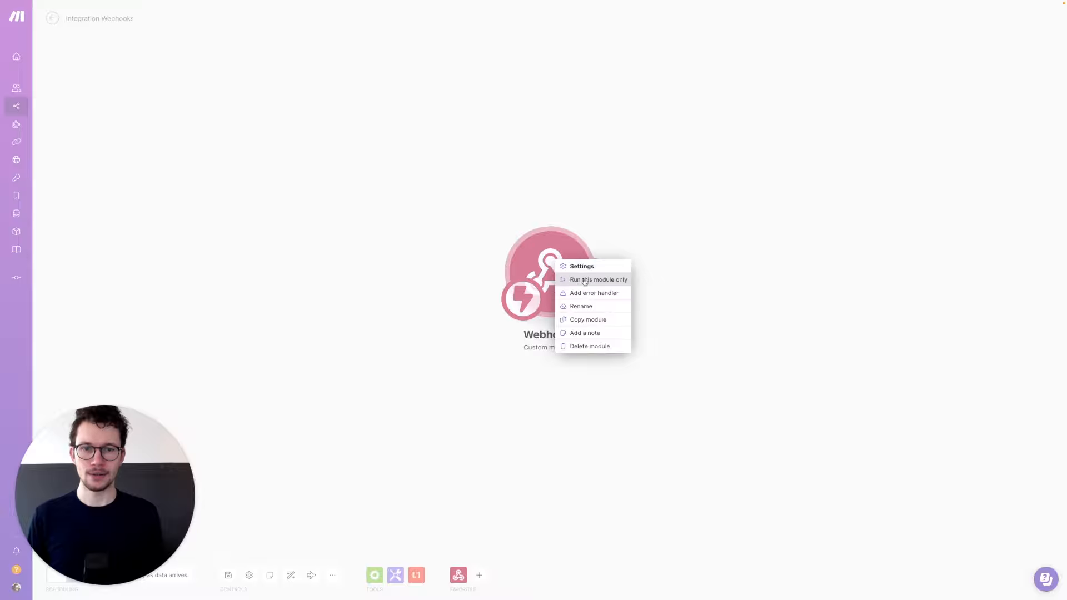
click(585, 280)
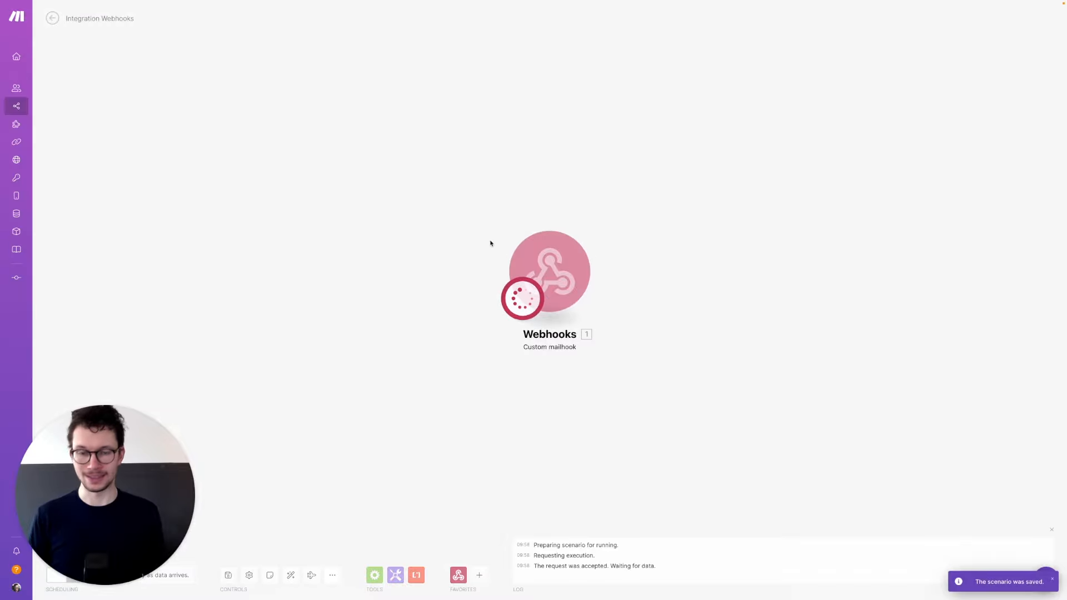
key(super+2)
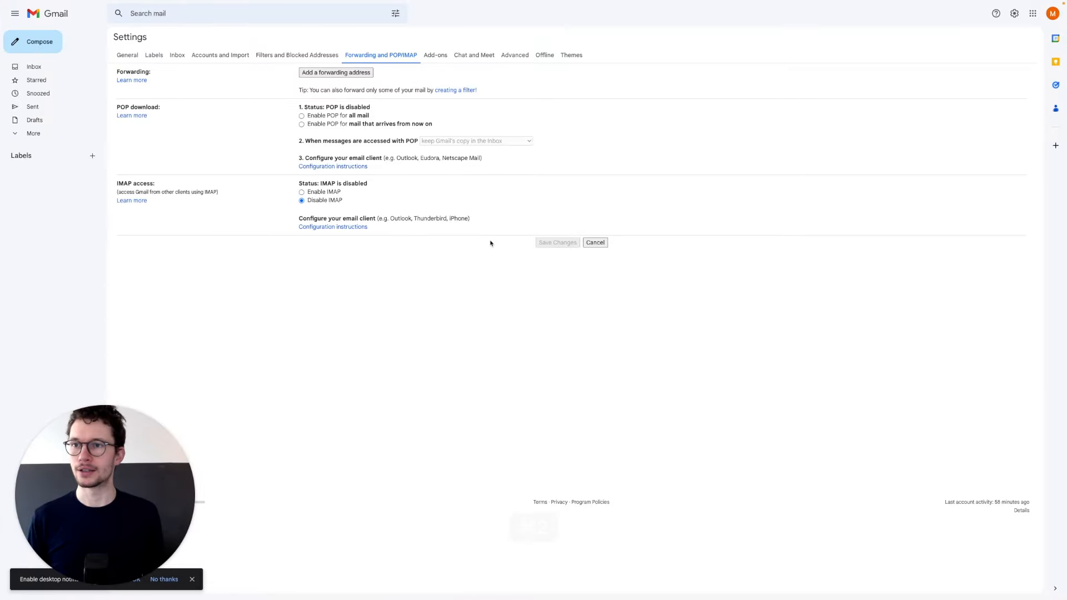
- Add the pasted Make mailhook as a Gmail forwarding address so a confirmation code is sent
click(344, 76)
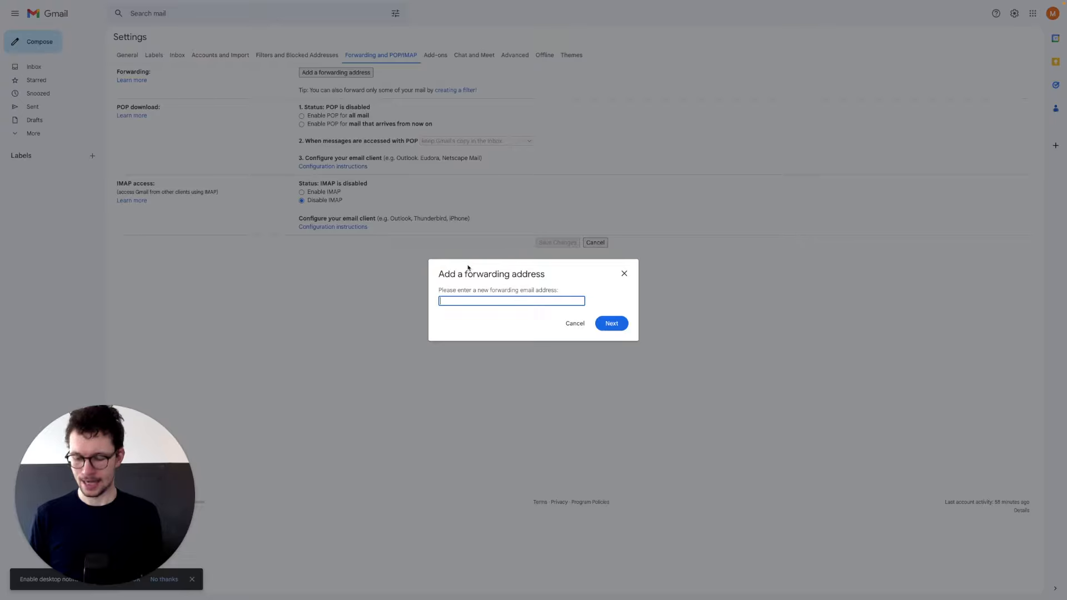
key(super+v)
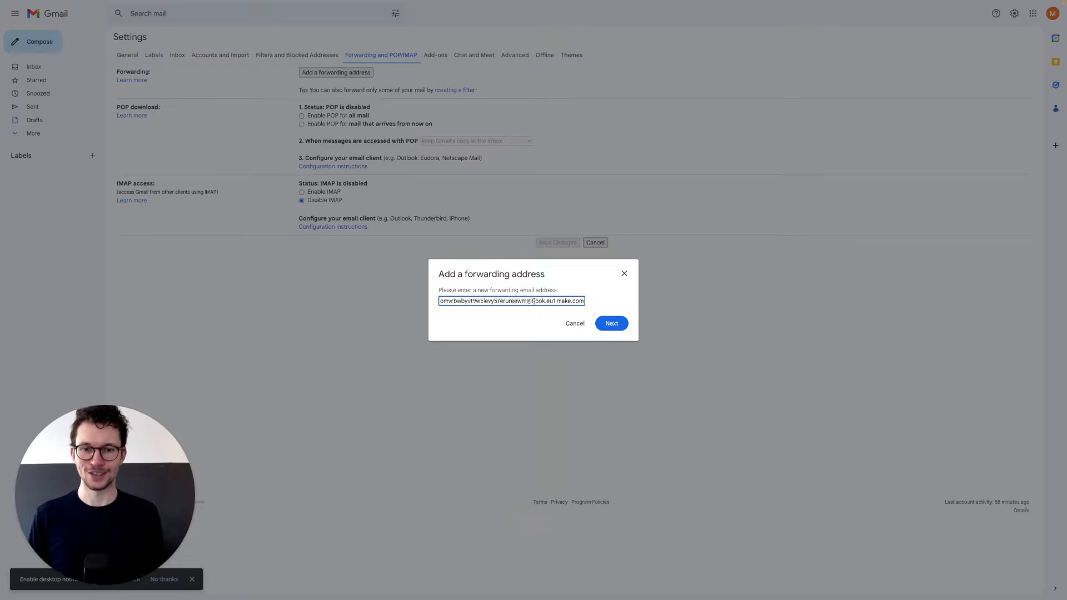
click(609, 324)
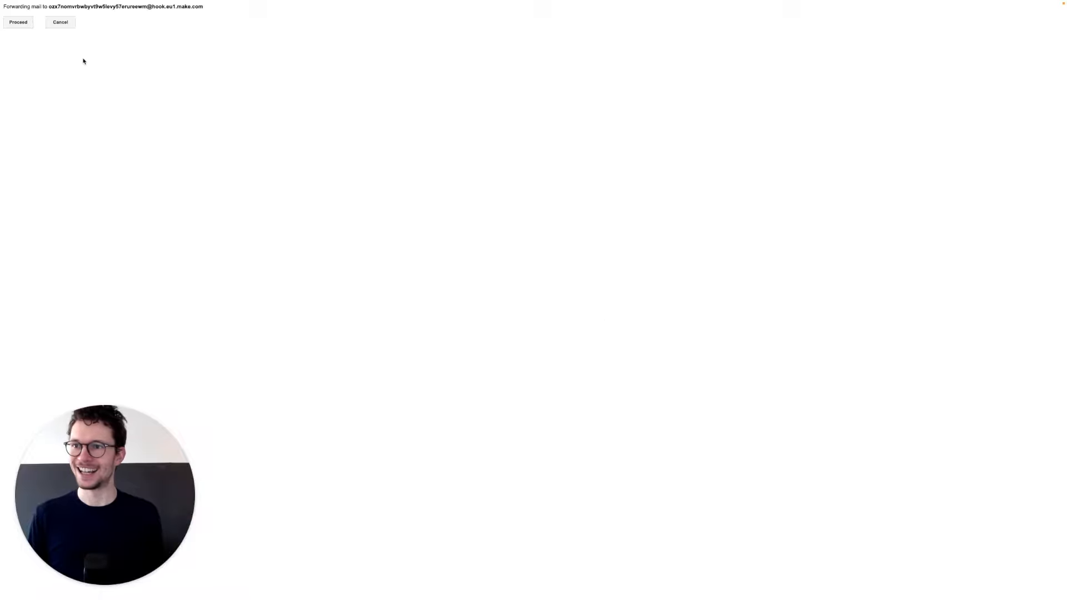
click(27, 25)
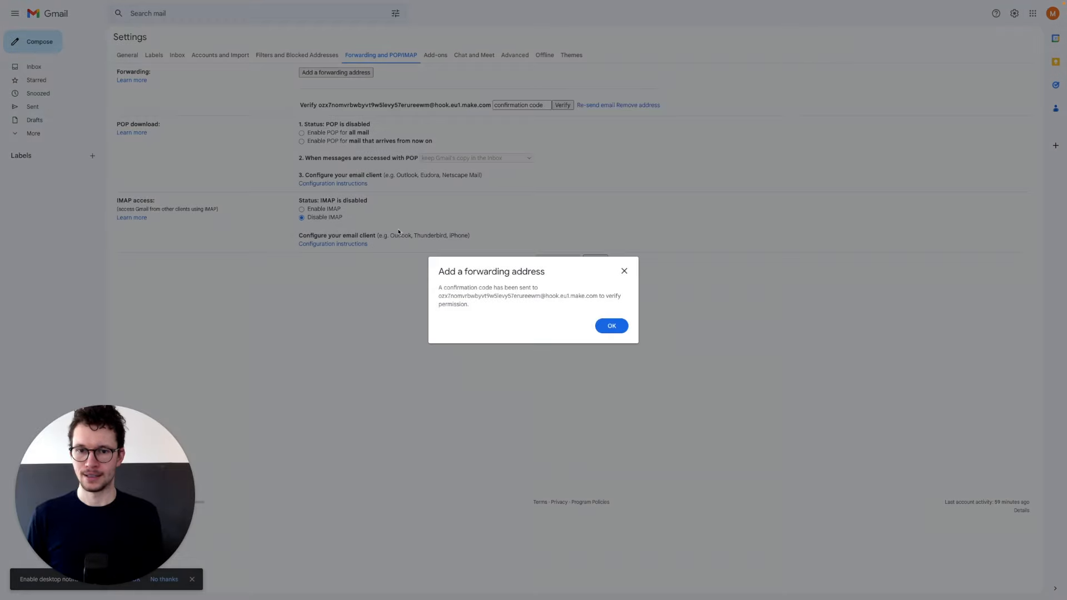
click(602, 326)
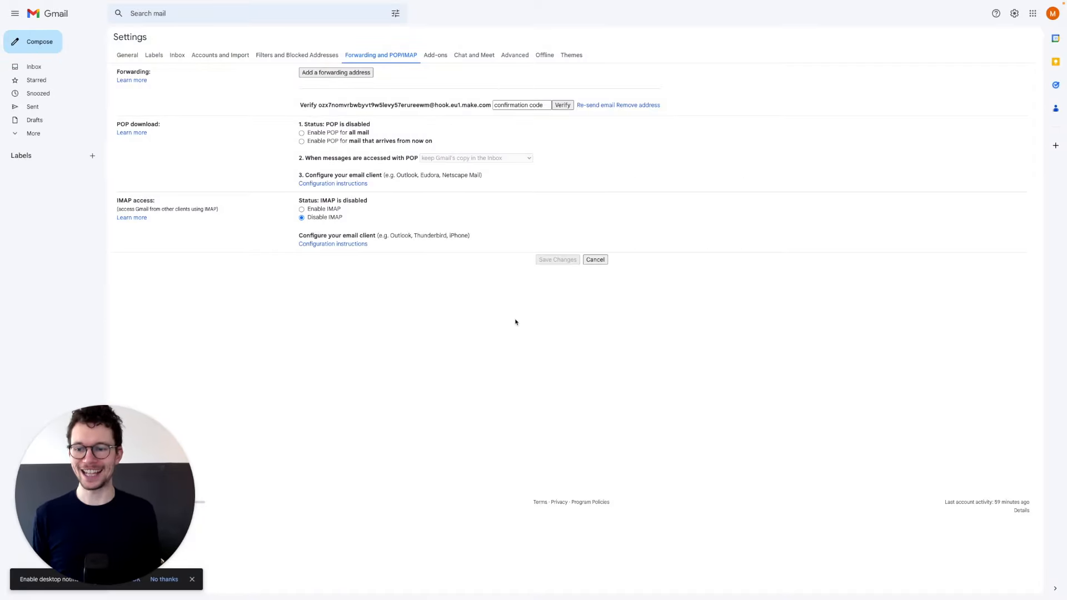
key(super+1)
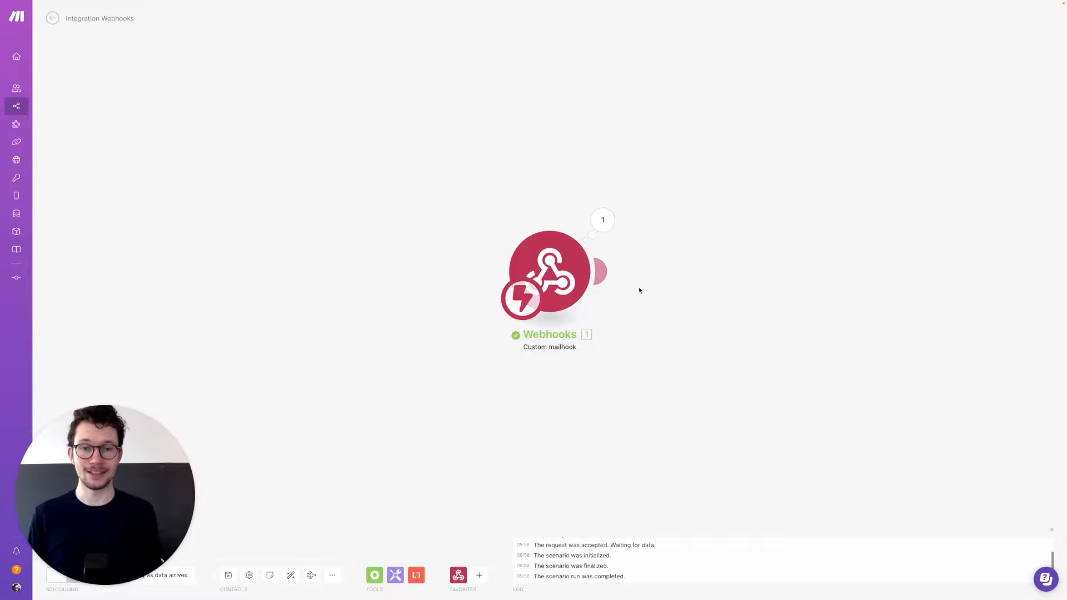
- Copy the confirmation code from the Text field of the email the webhook received
click(606, 223)
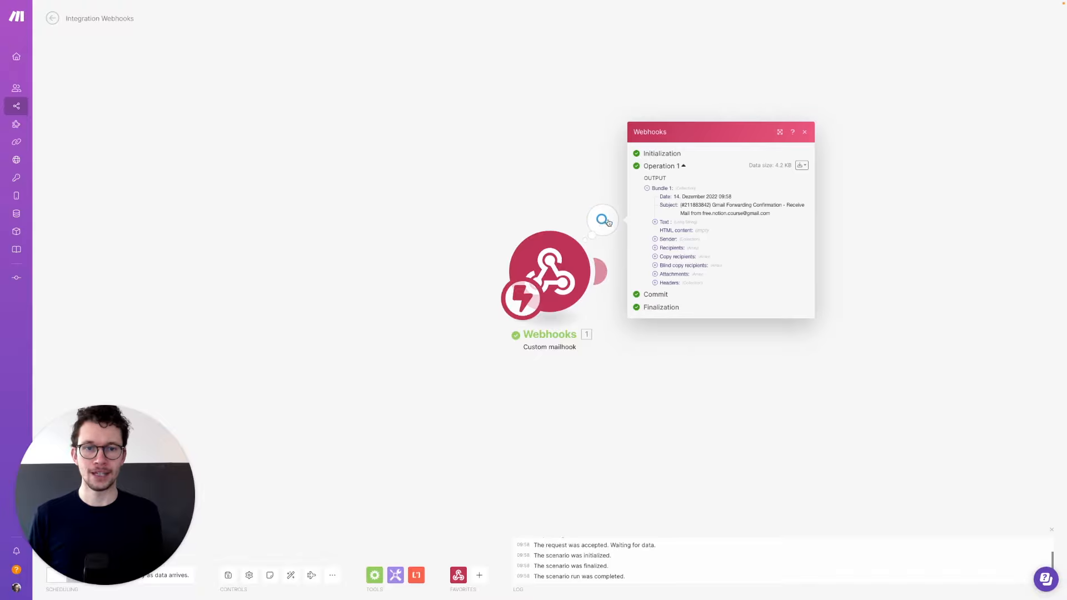
click(658, 223)
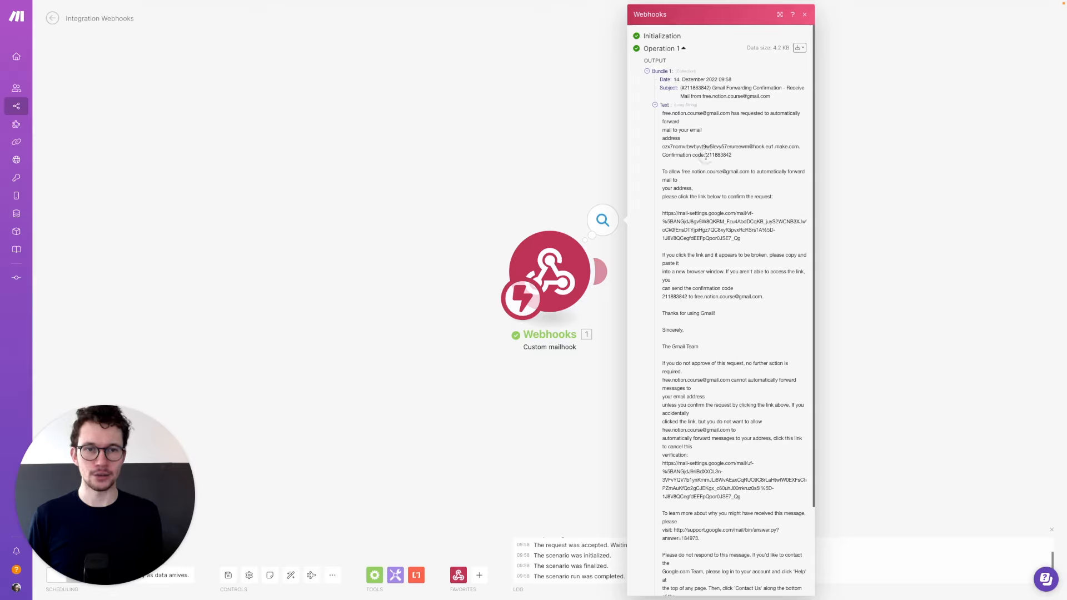
drag(732, 155, 705, 155)
key(super+c)
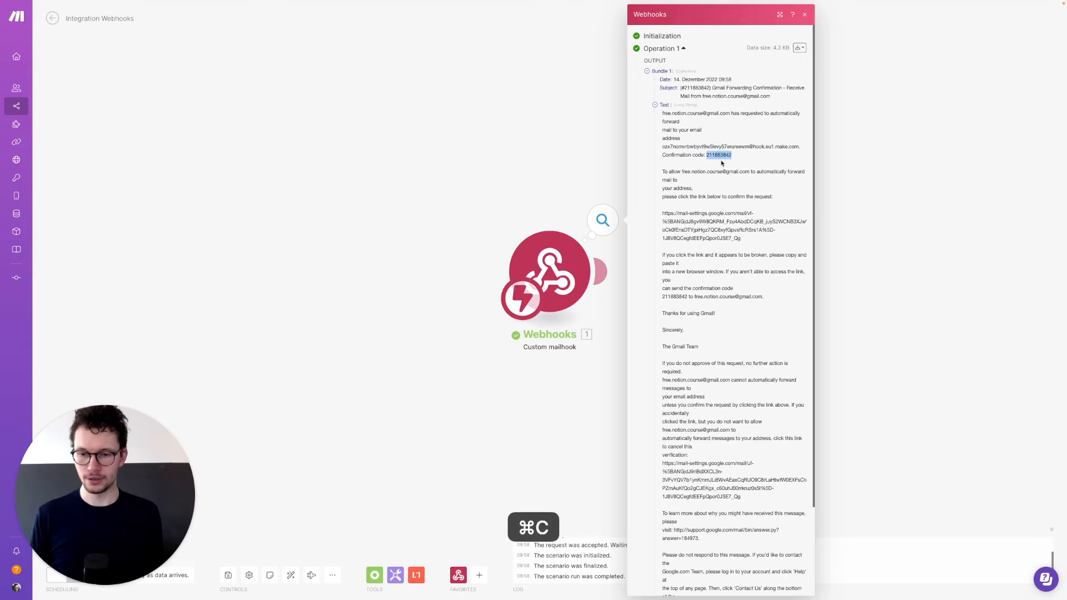
key(super+2)
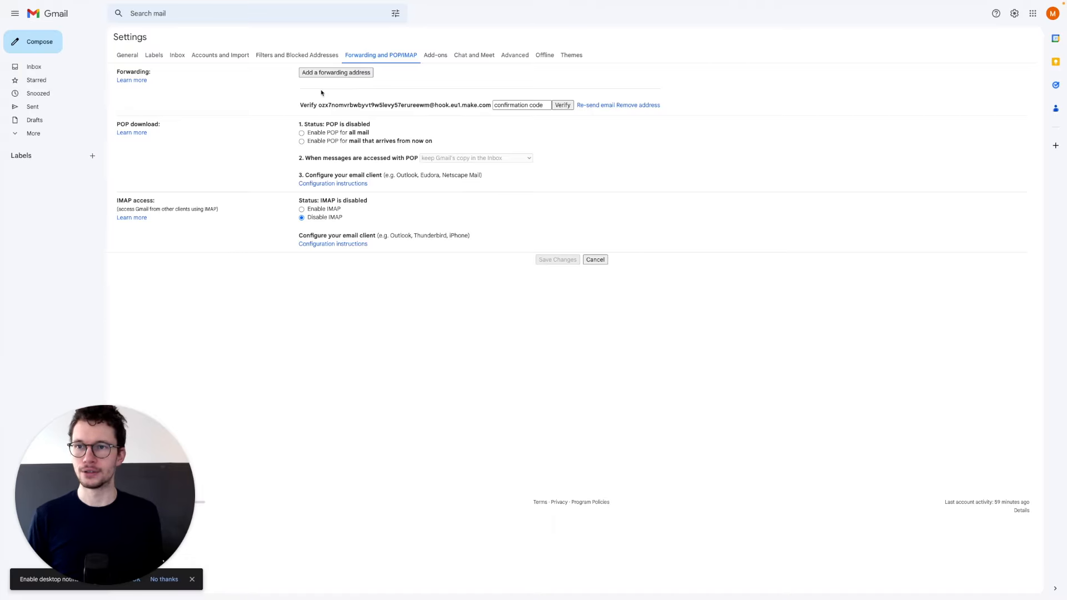
- Paste the copied confirmation code and verify the Make mailhook forwarding address
click(530, 105)
key(super+v)
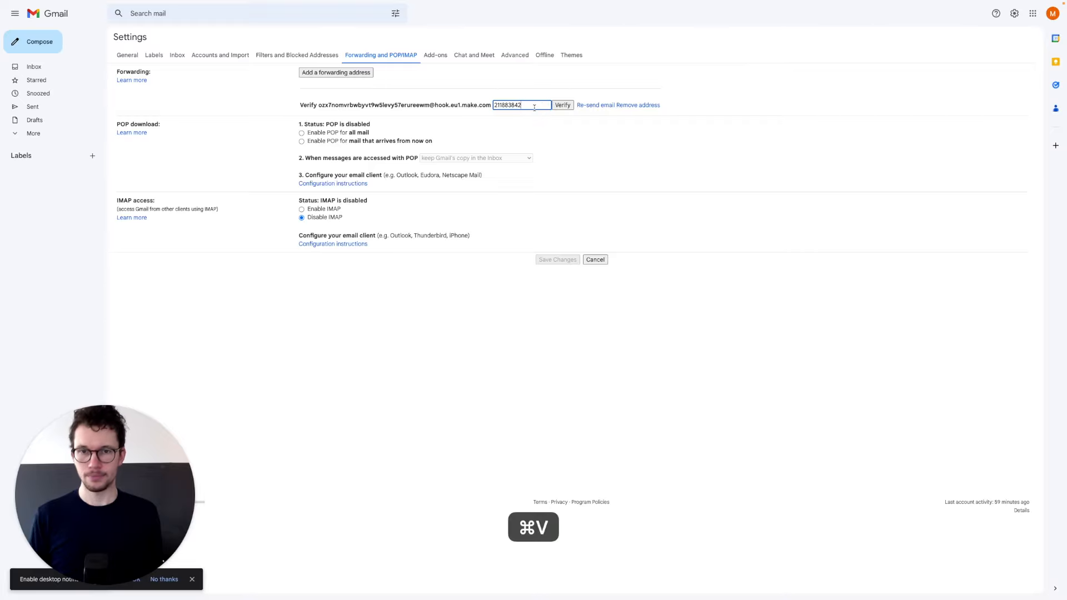
click(562, 105)
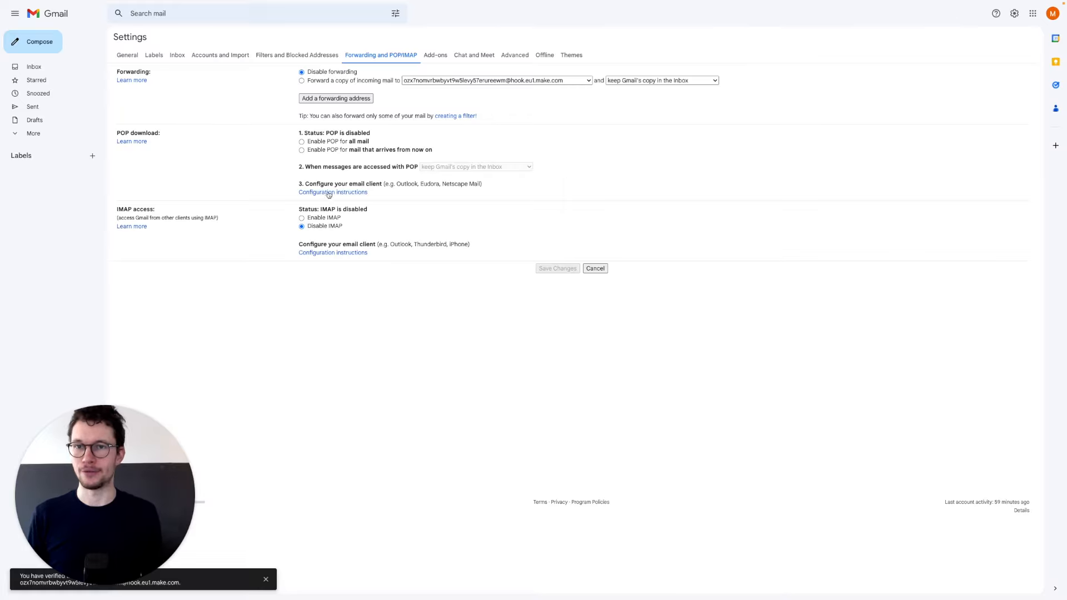
click(318, 13)
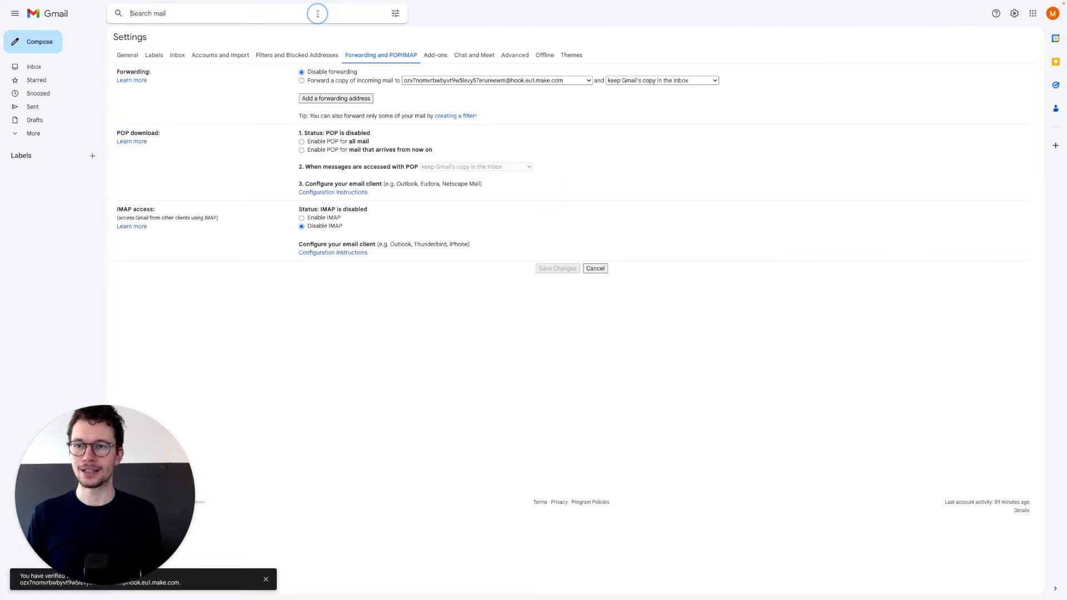
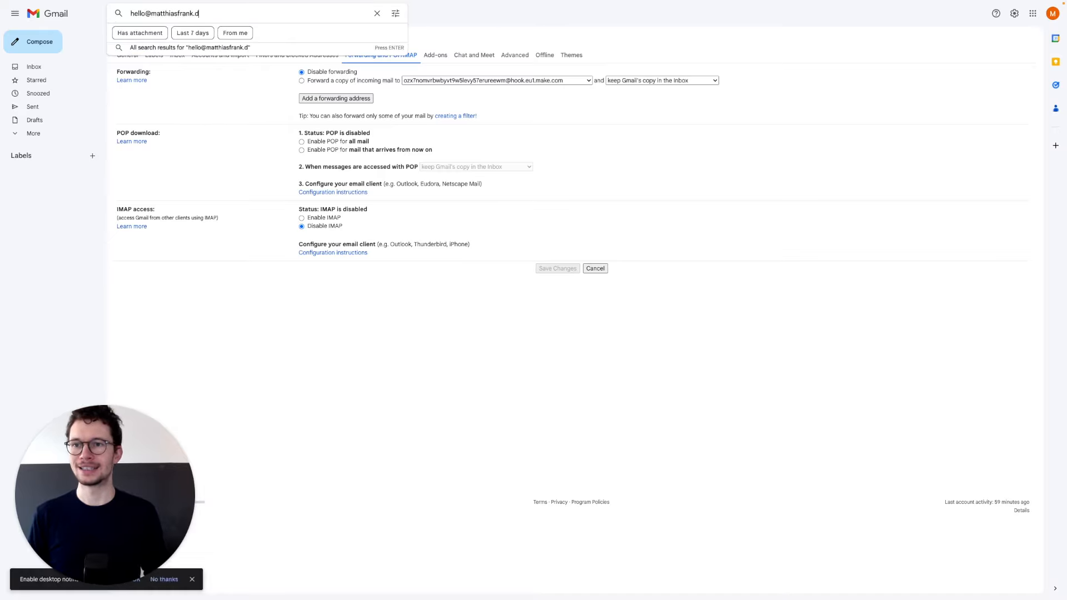
- Start a filter with the sender's e-mail address as the From criterion
click(396, 13)
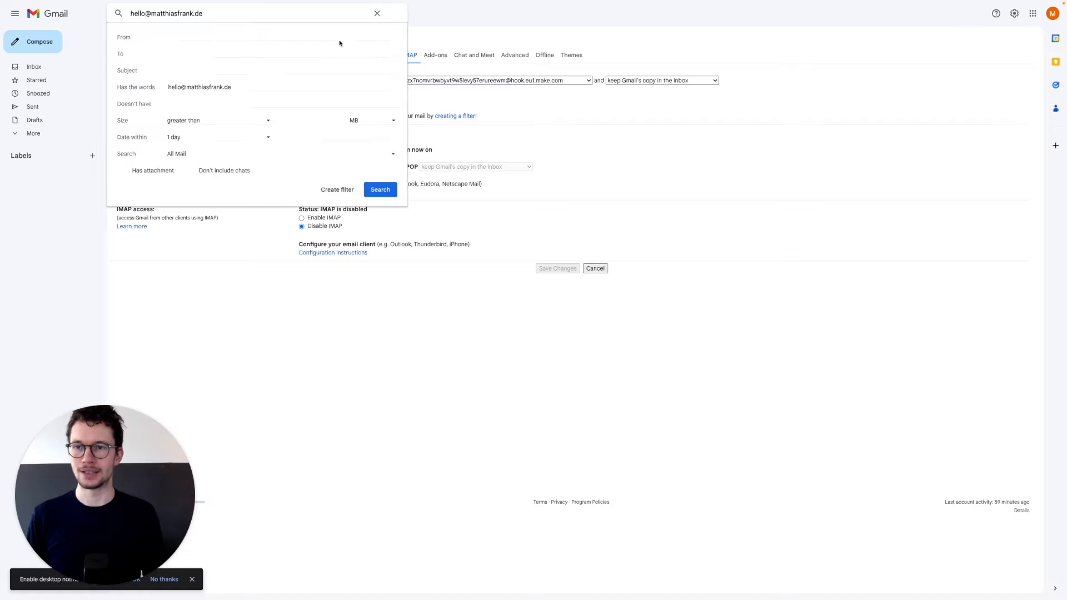
click(195, 34)
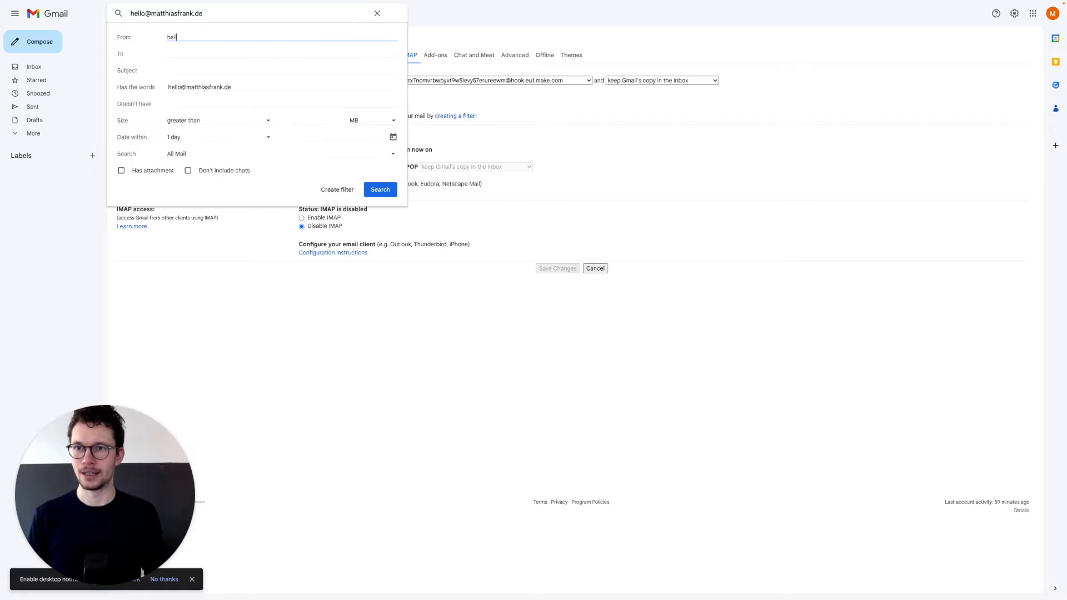
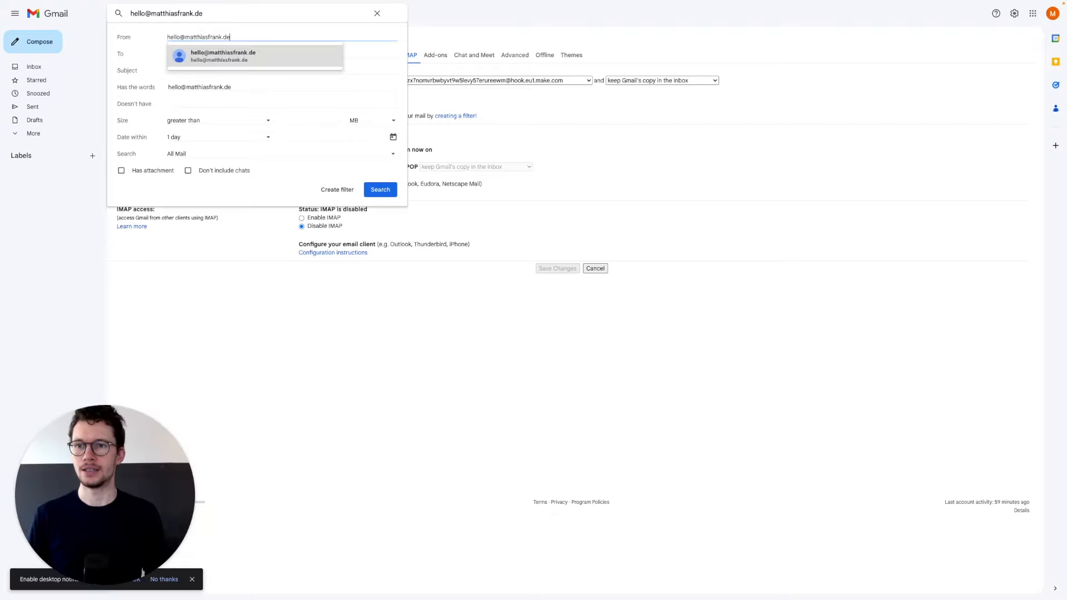
click(321, 189)
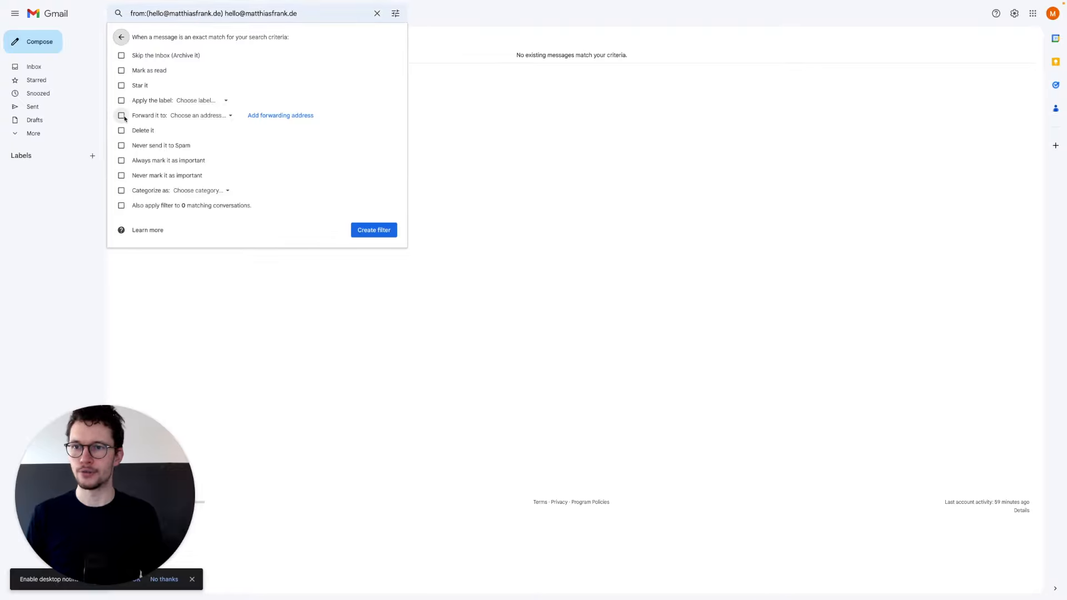
- Forward matching mail to the Make mailhook address and save the filter
click(121, 115)
click(193, 117)
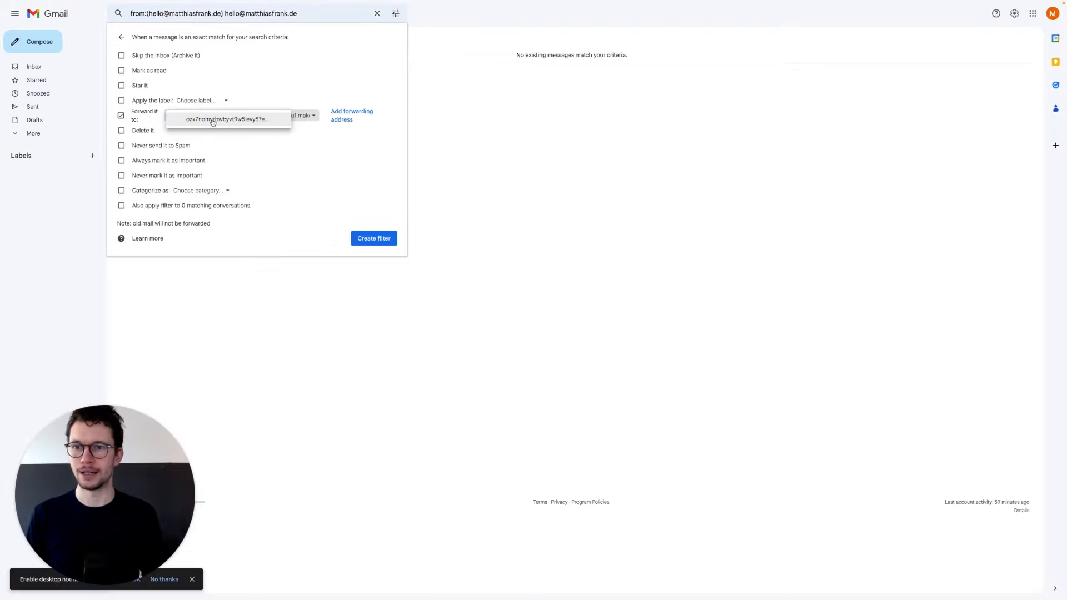
click(214, 119)
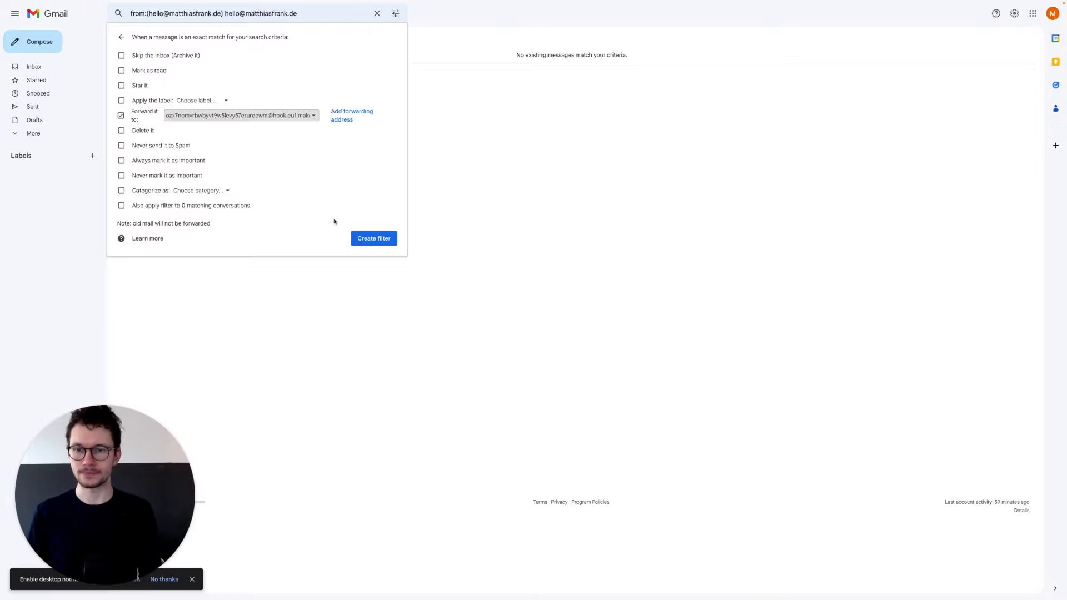
click(373, 238)
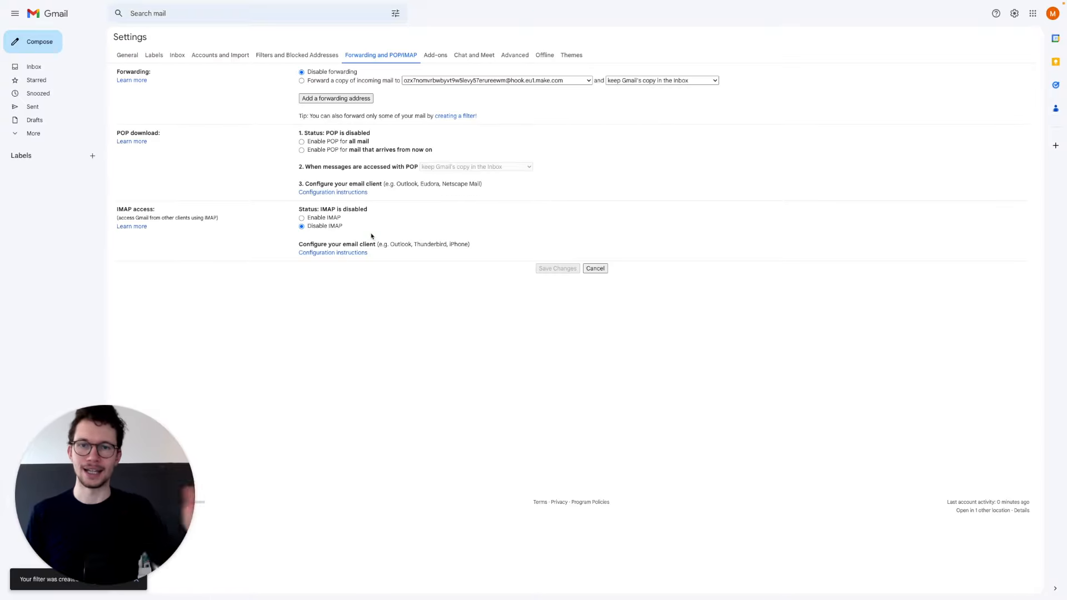
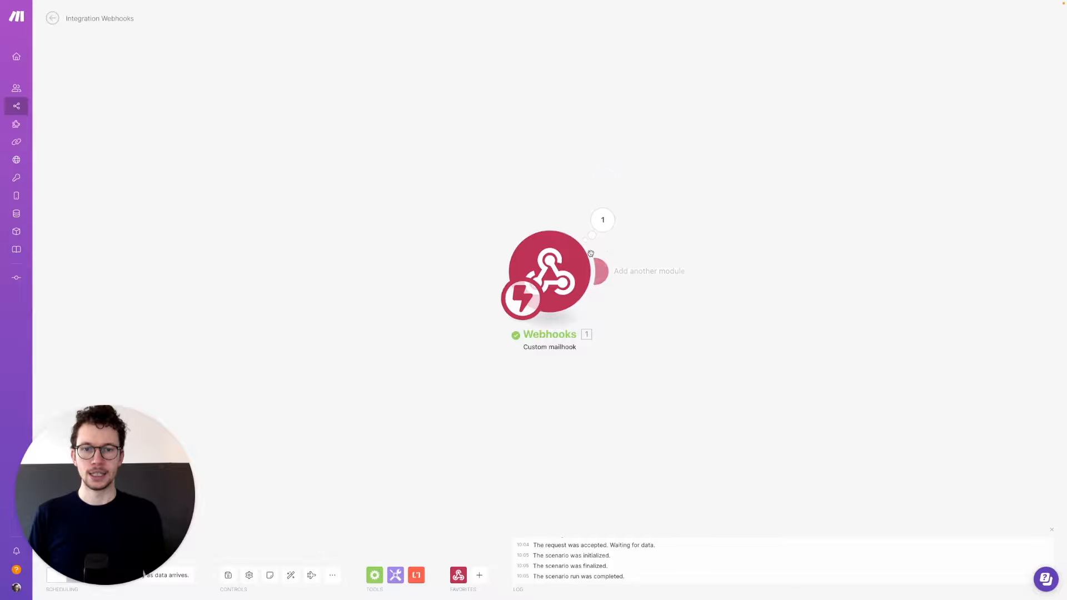
- Add a new module slot after the Custom mailhook trigger
mouse_move(399, 295)
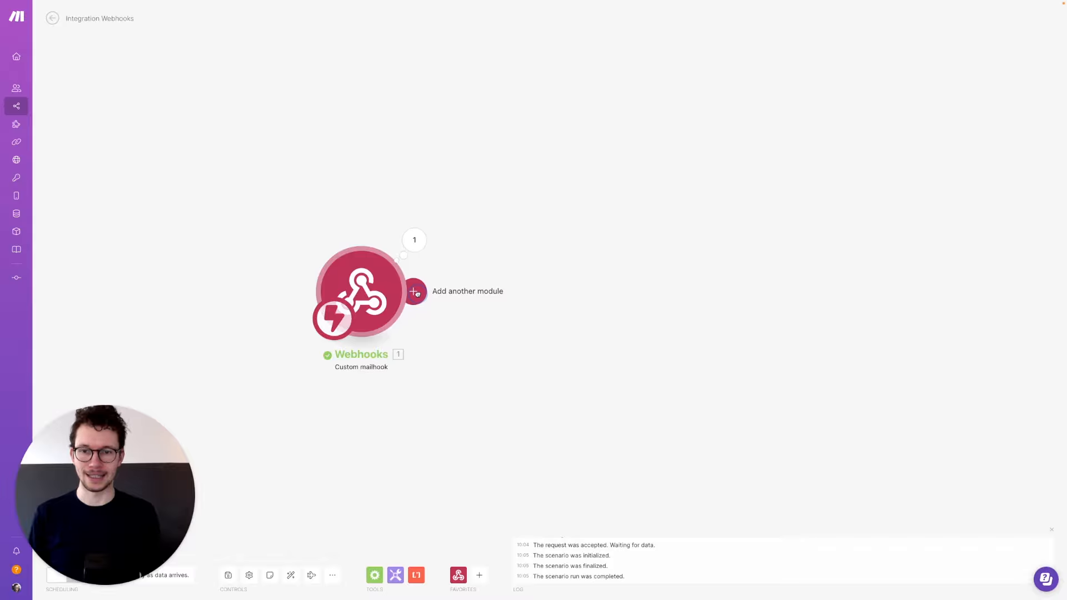
click(414, 292)
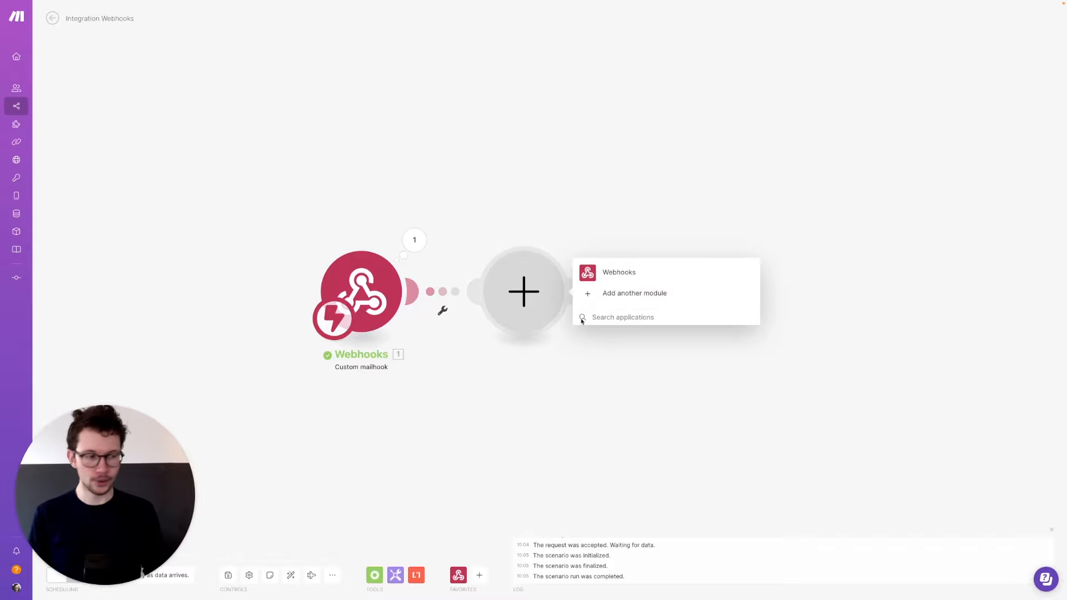
- Add a Text parser Replace module with \n as the Pattern
text(text parser)
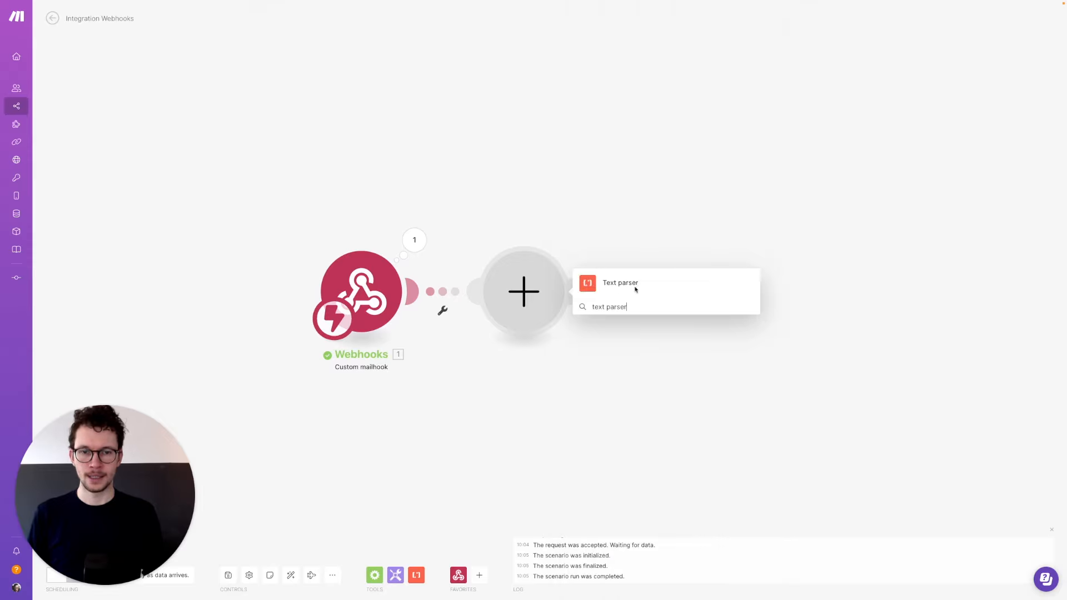
click(605, 285)
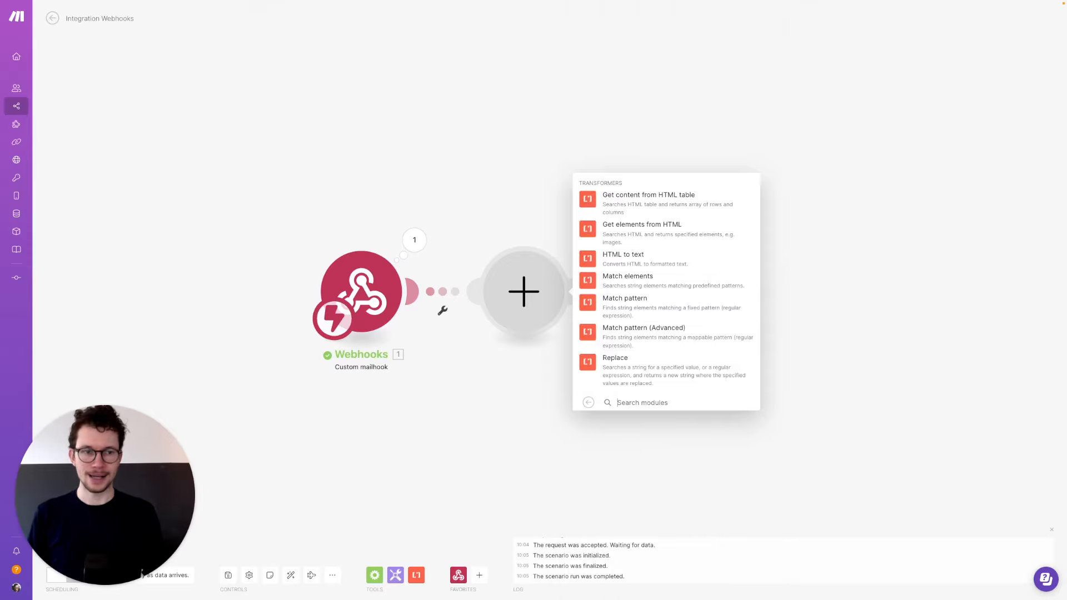
click(598, 365)
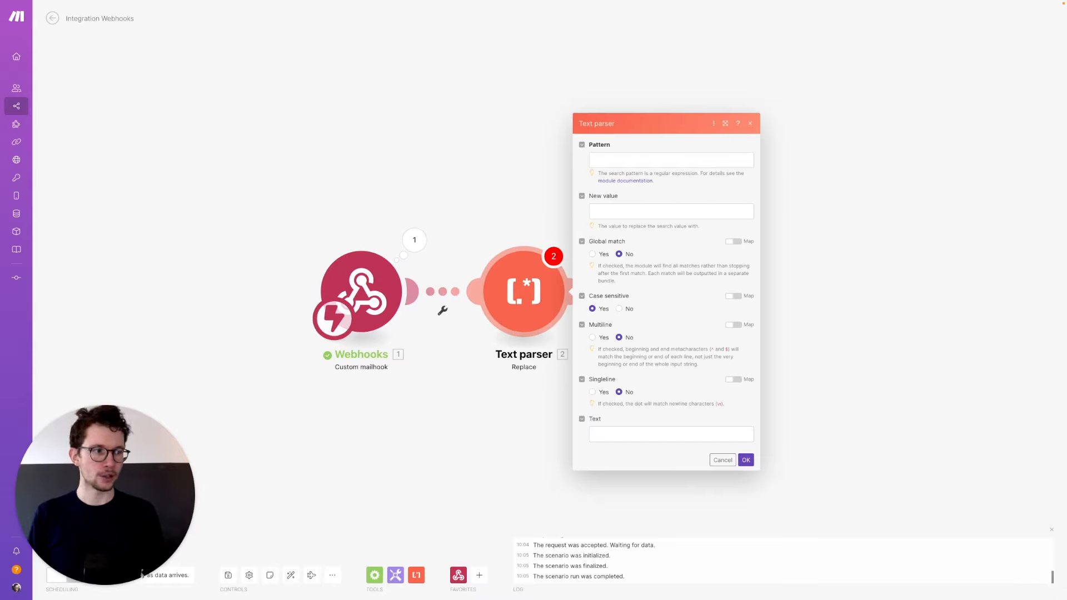
key(super+c)
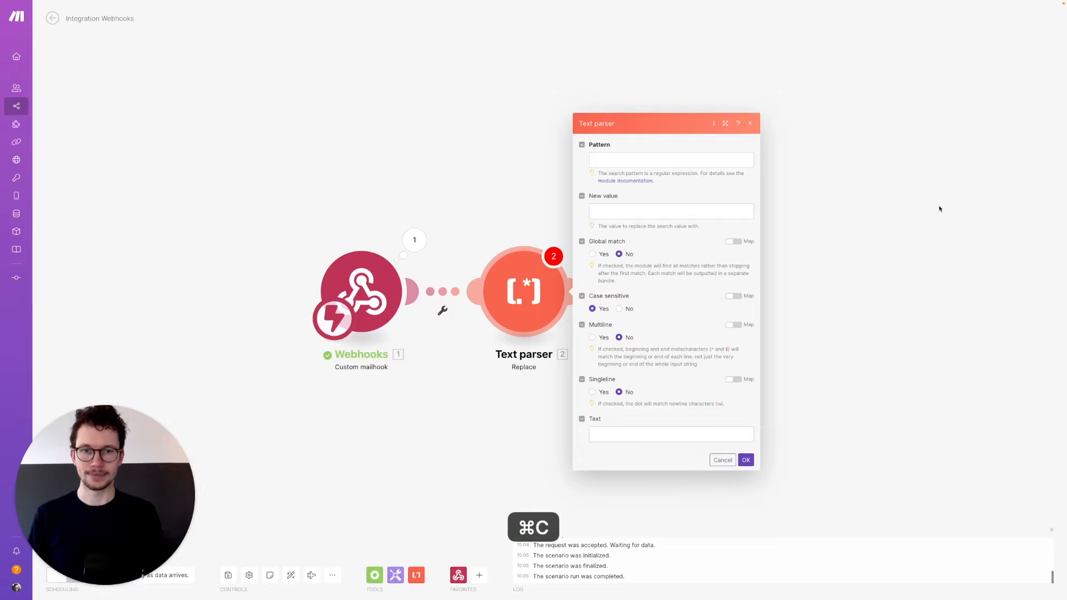
click(602, 161)
key(super+v)
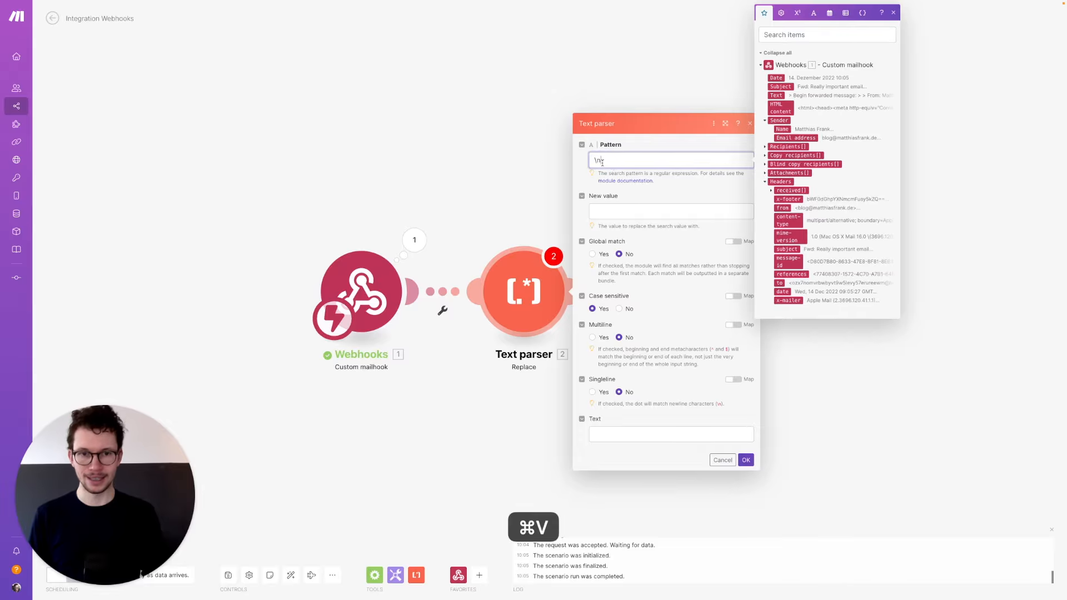
click(664, 173)
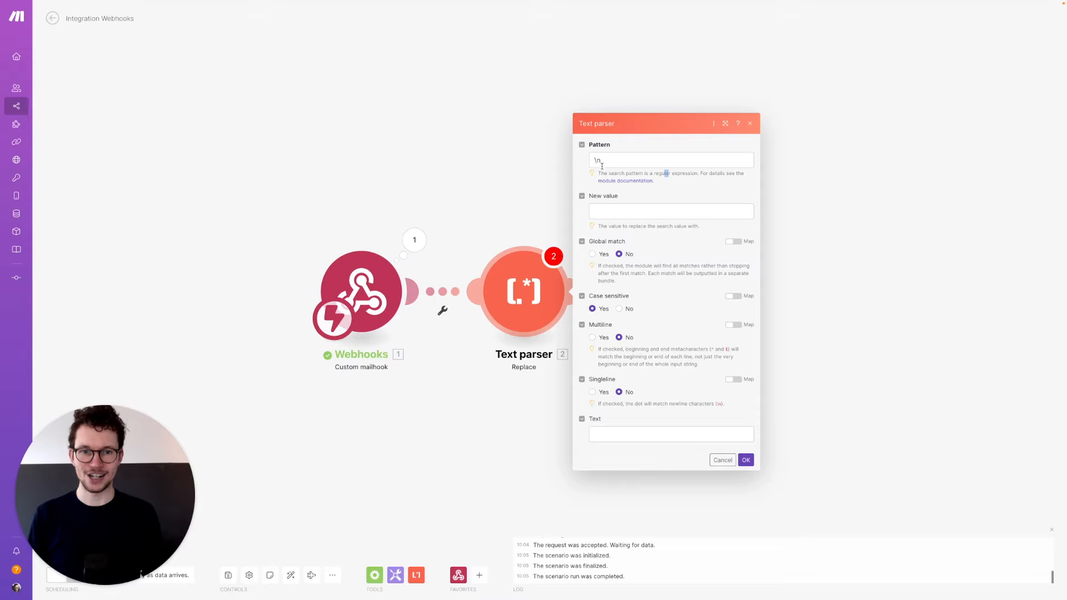
- Set New value to emptystring, with Global match and case-sensitive matching set to Yes
click(614, 211)
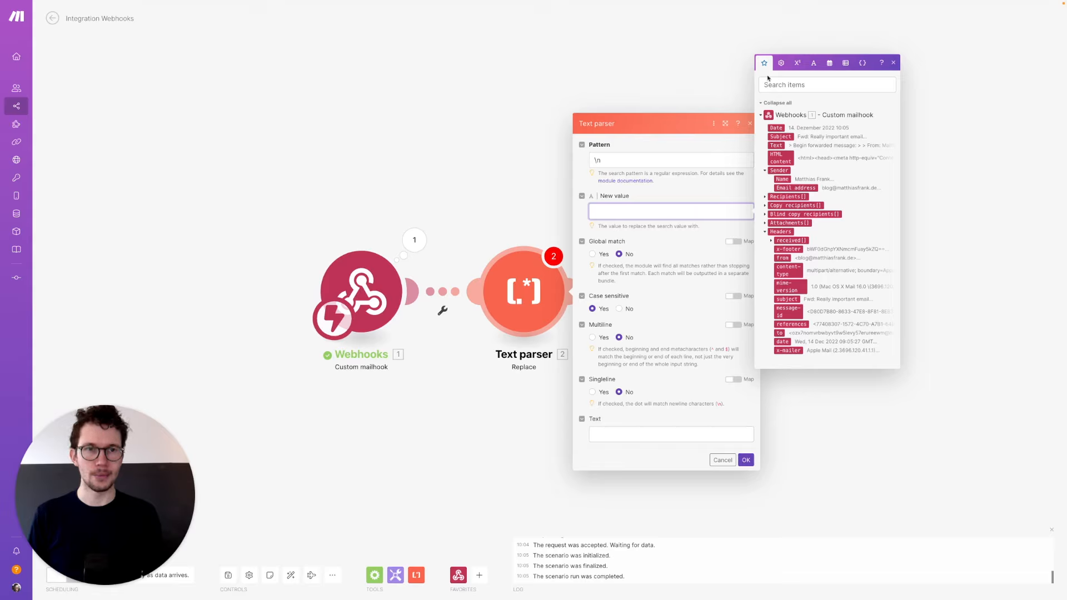
click(813, 63)
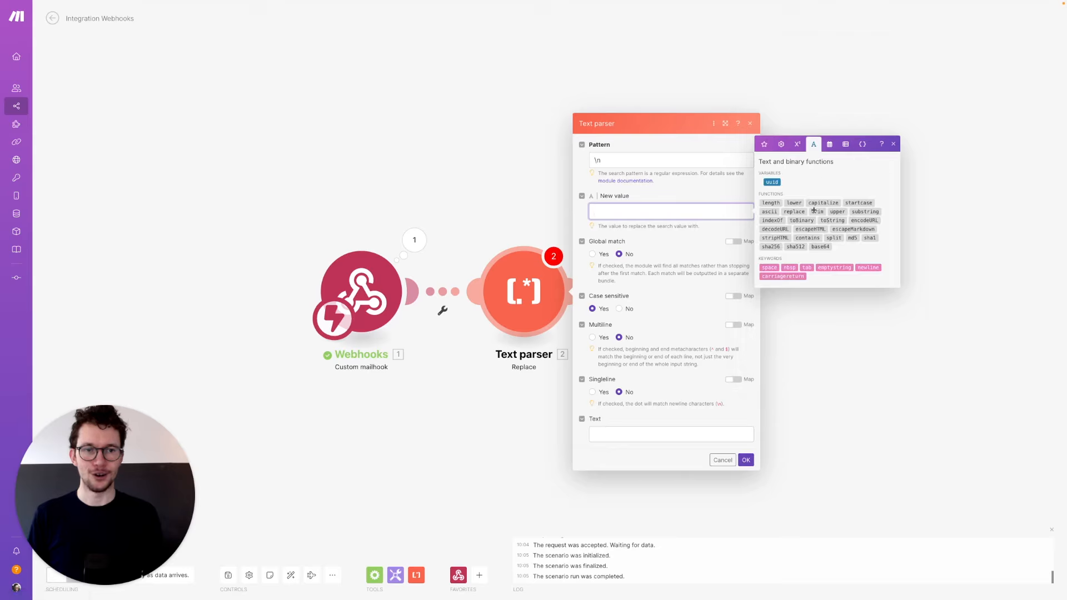
click(835, 268)
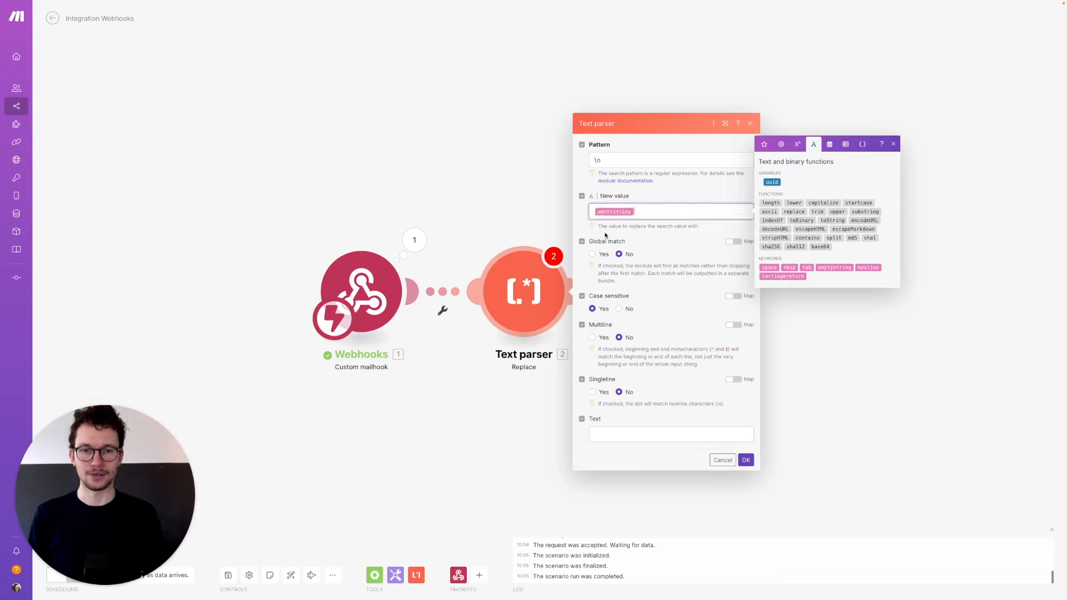
click(592, 254)
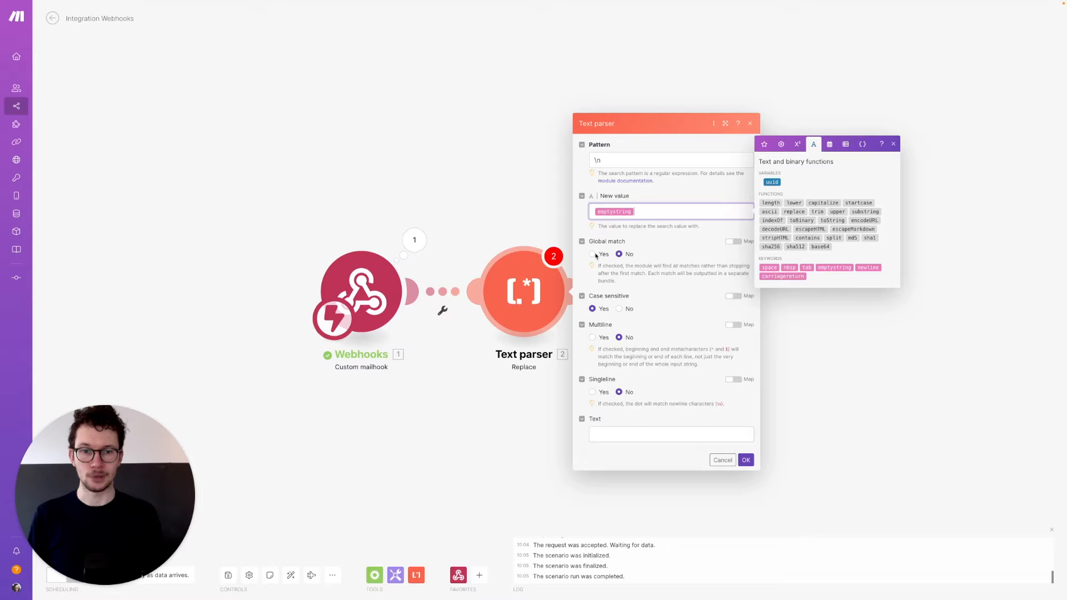
click(592, 309)
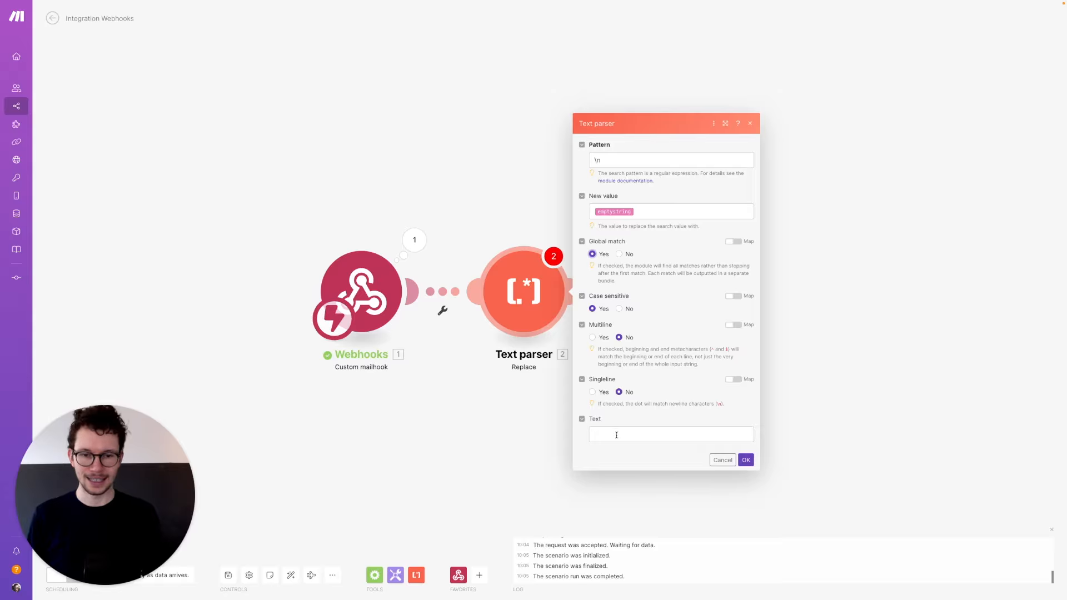
- Map the mailhook email's Text into the parser's Text field and confirm
click(607, 434)
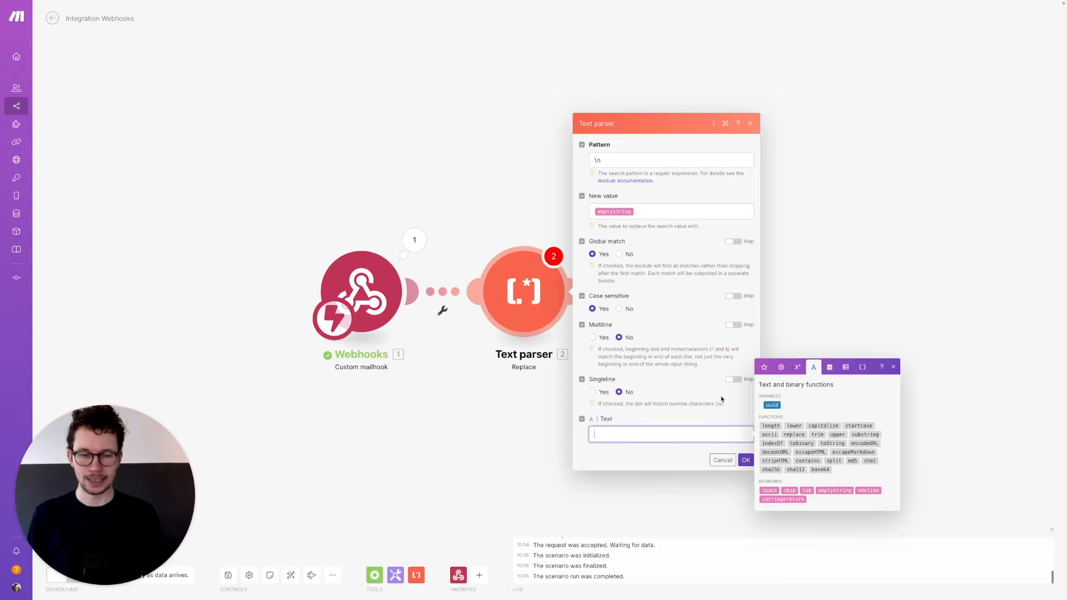
click(765, 368)
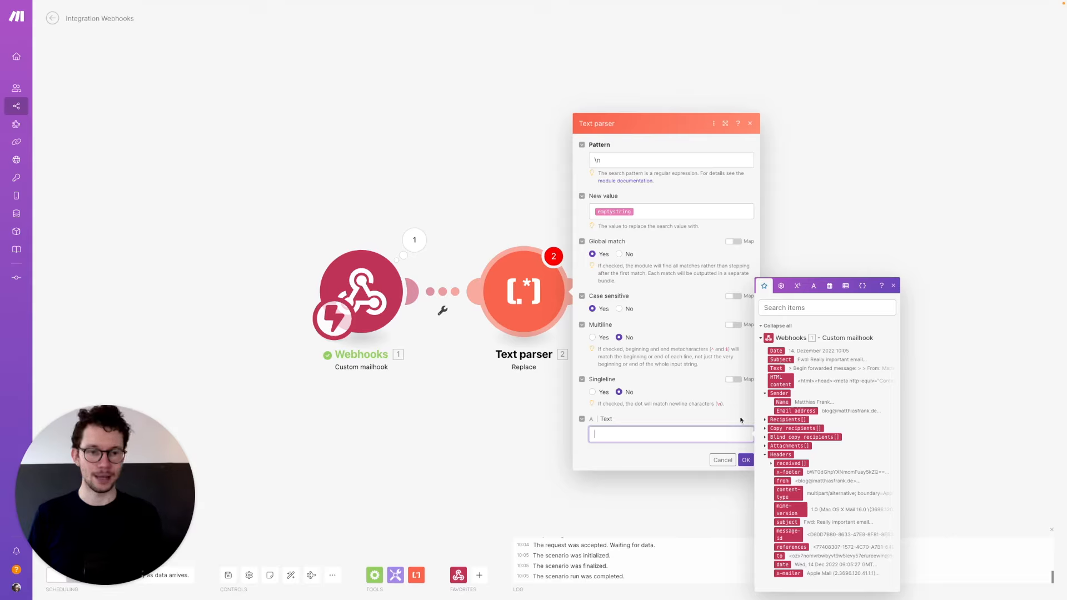
click(777, 369)
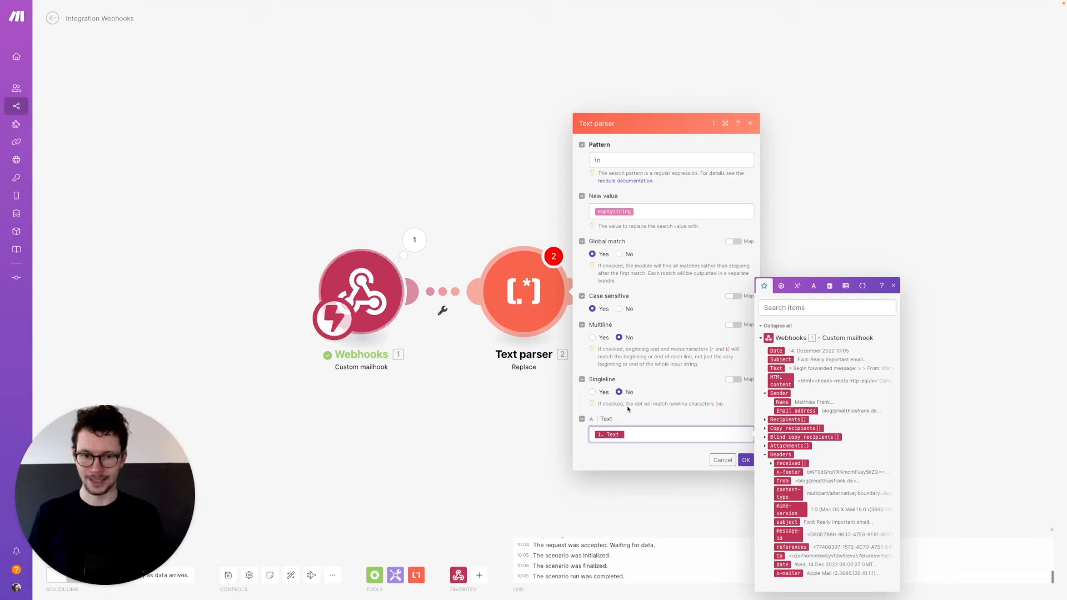
click(746, 460)
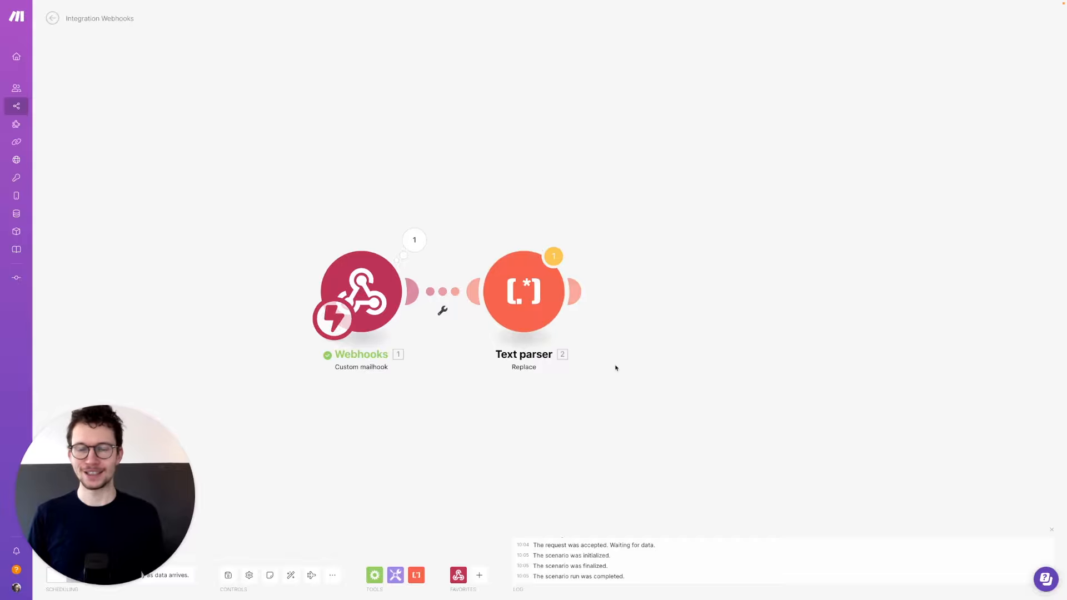
- Add an HTTP Make a request module after the Text parser, then switch to OpenAI's API keys page
click(581, 292)
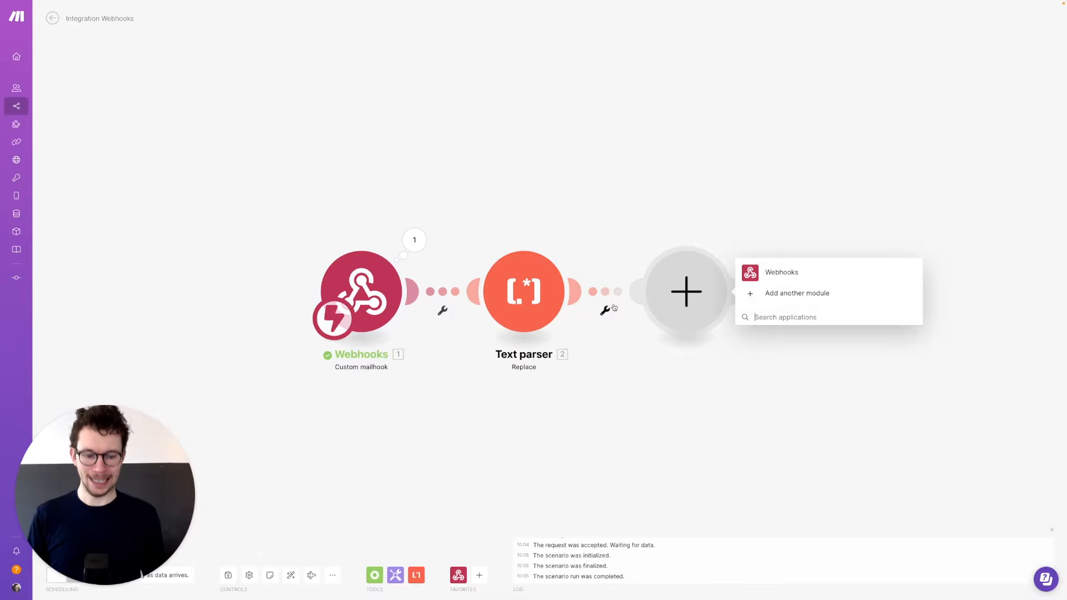
text(http)
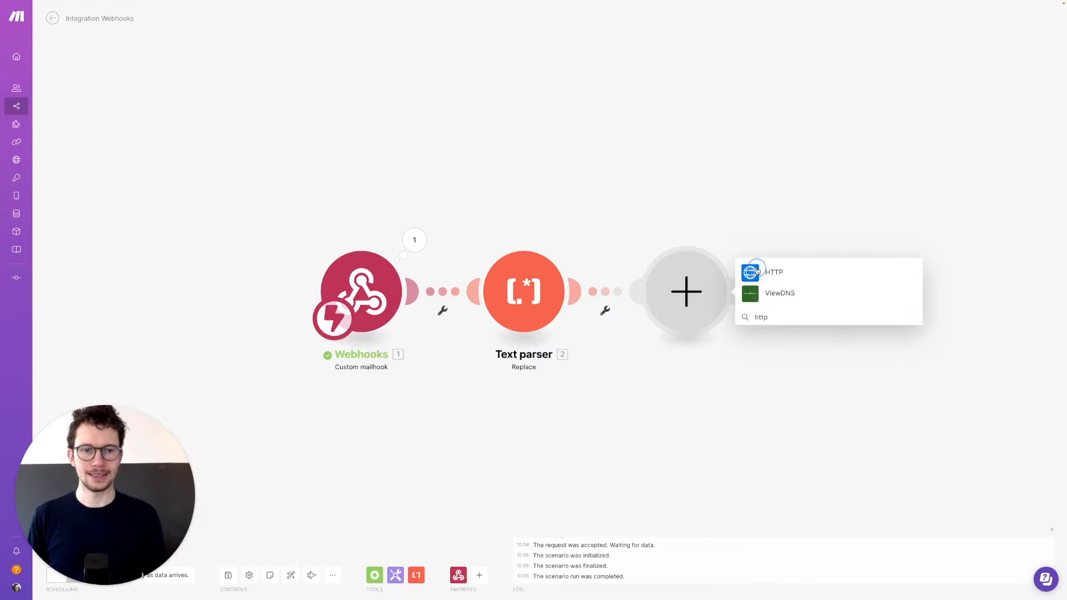
click(770, 274)
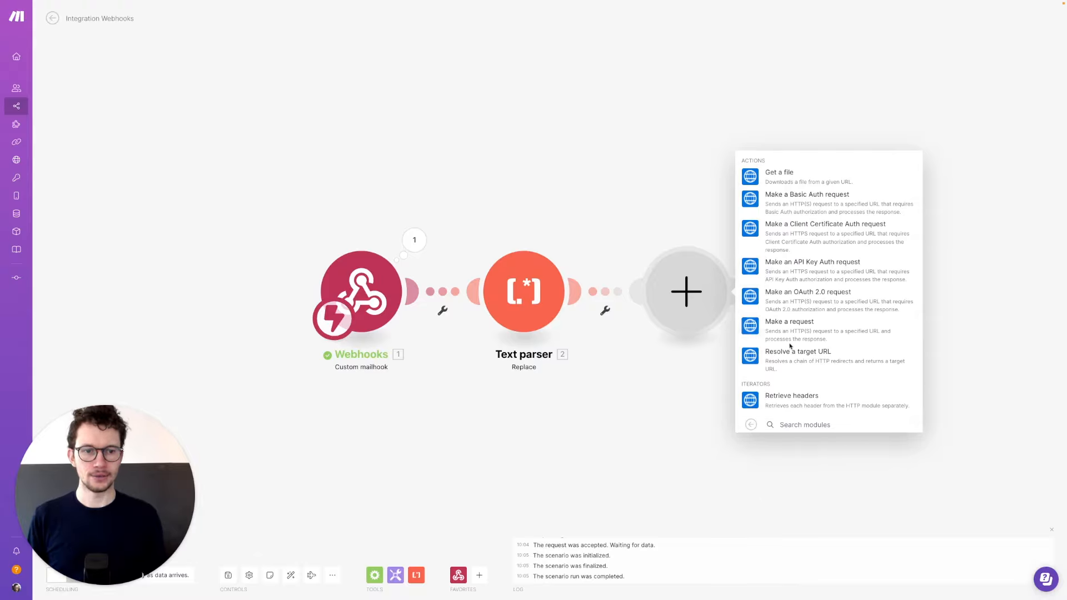
click(753, 328)
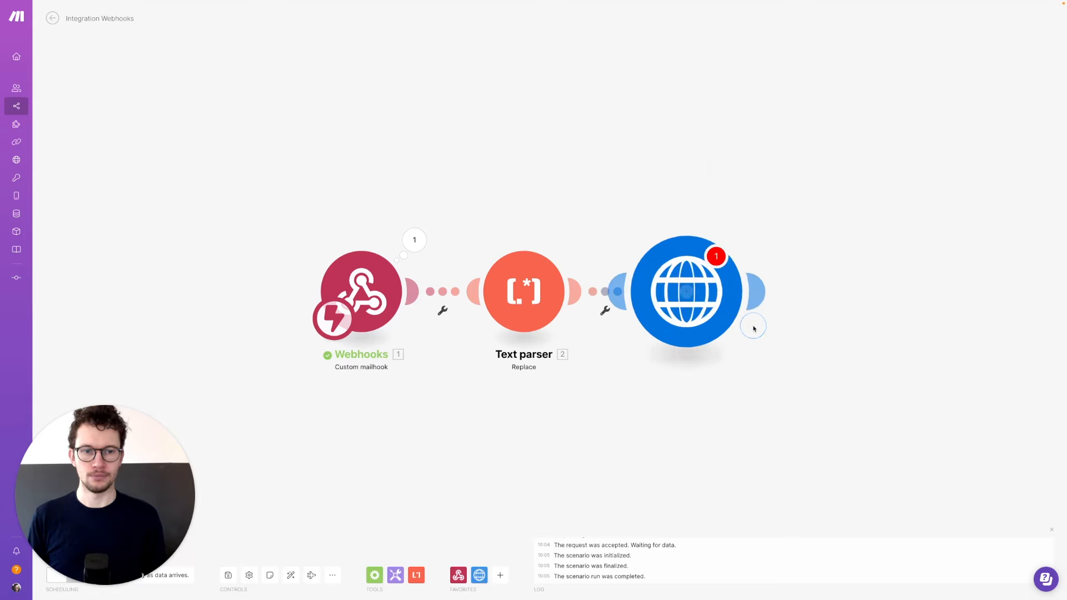
click(794, 201)
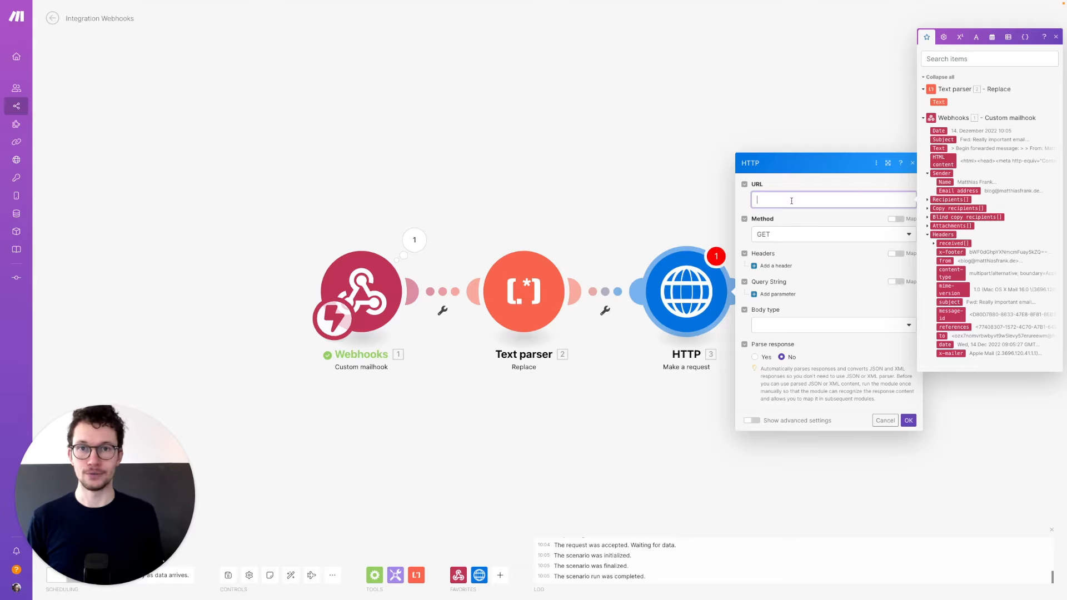
key(super+4)
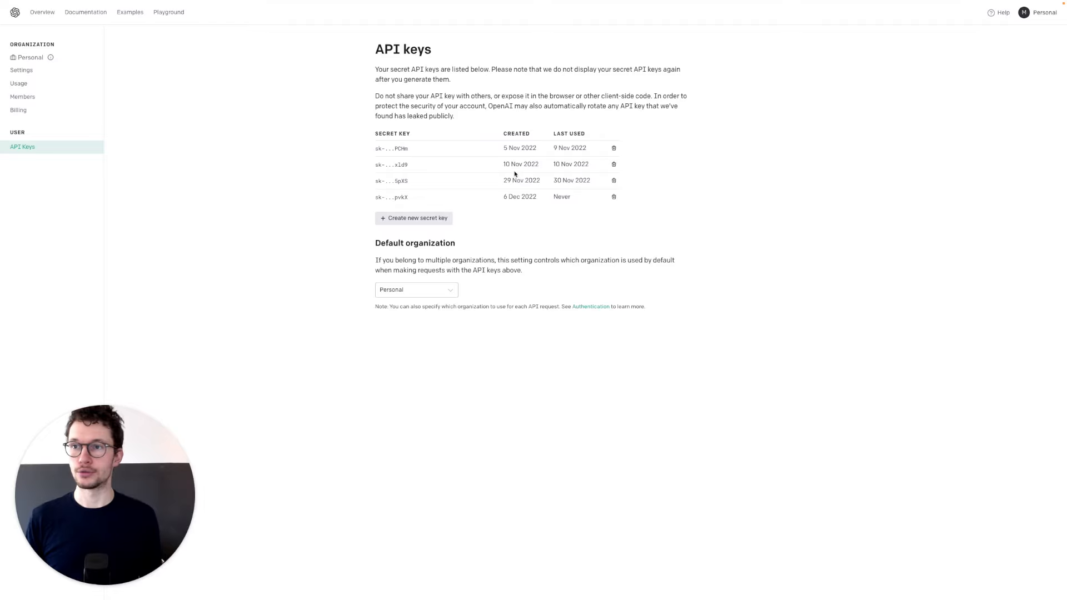
- Copy what's needed from the OpenAI API documentation and return to the Make scenario
click(90, 13)
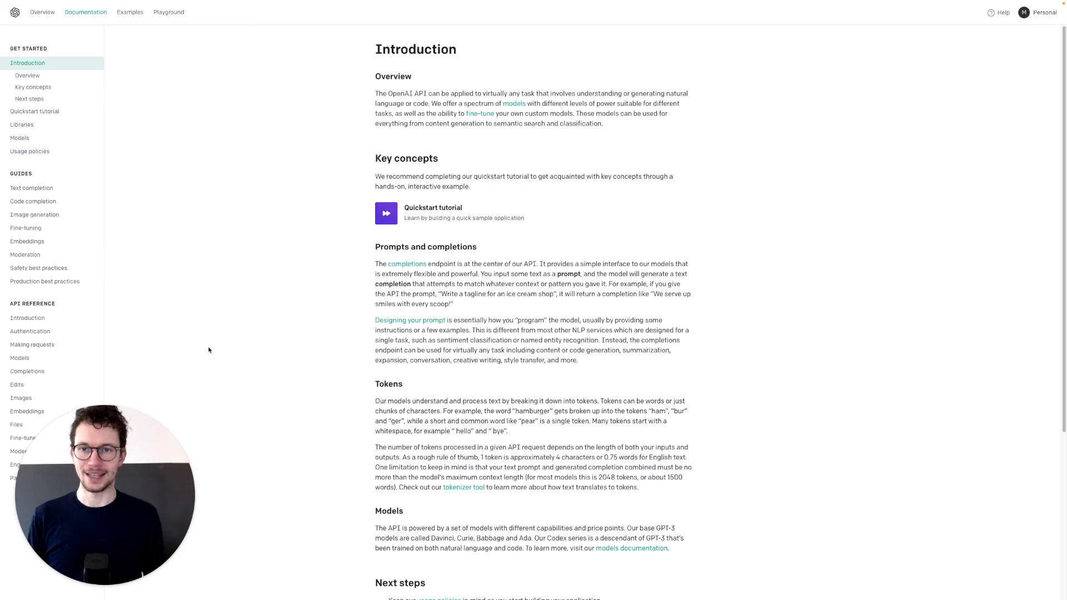
key(super+c)
key(super+1)
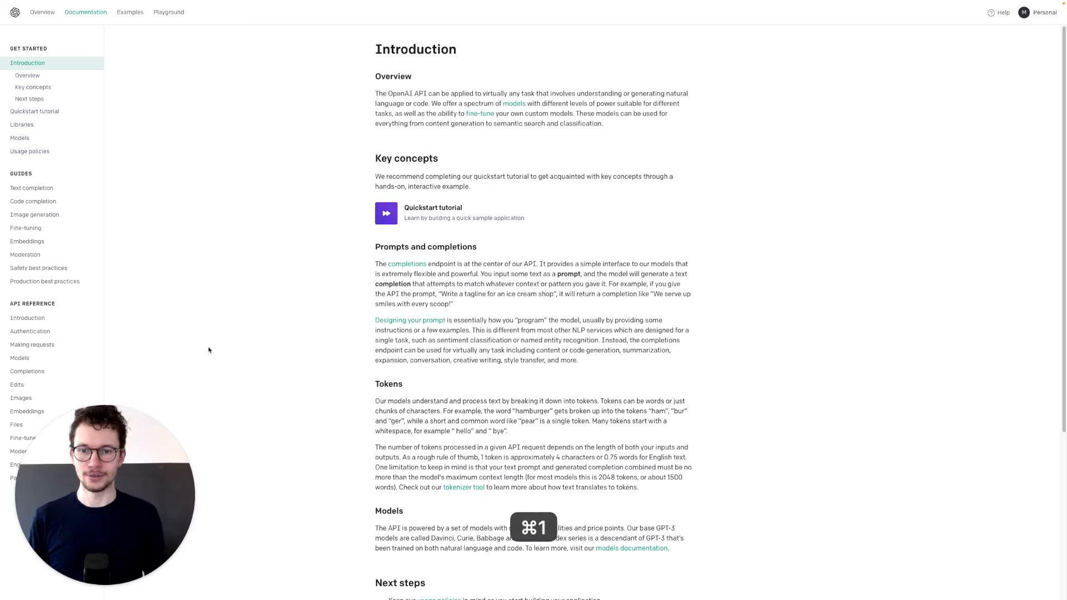
key(super+1)
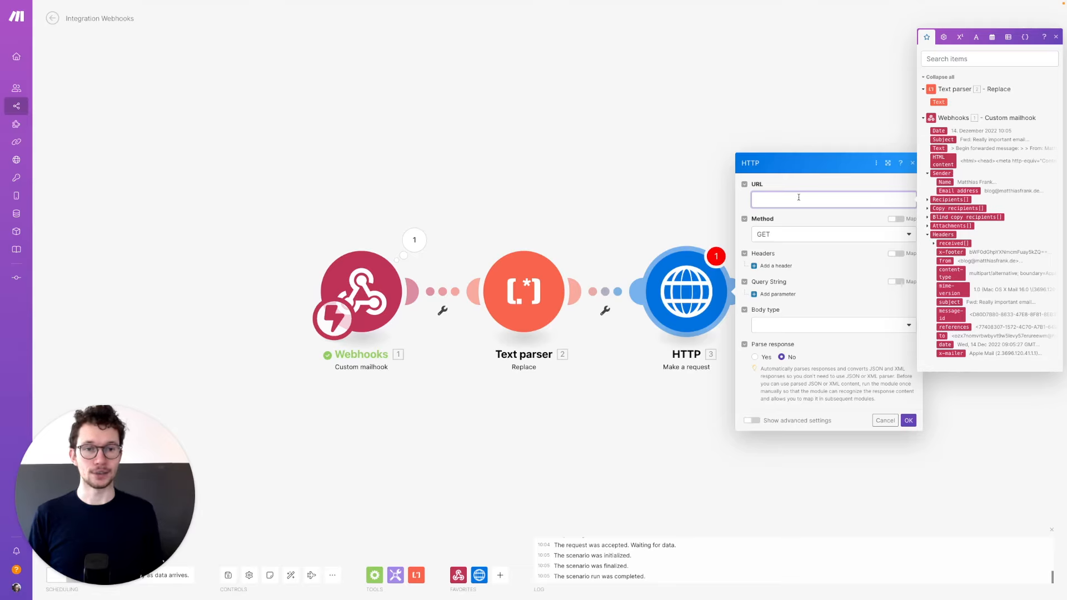
click(901, 284)
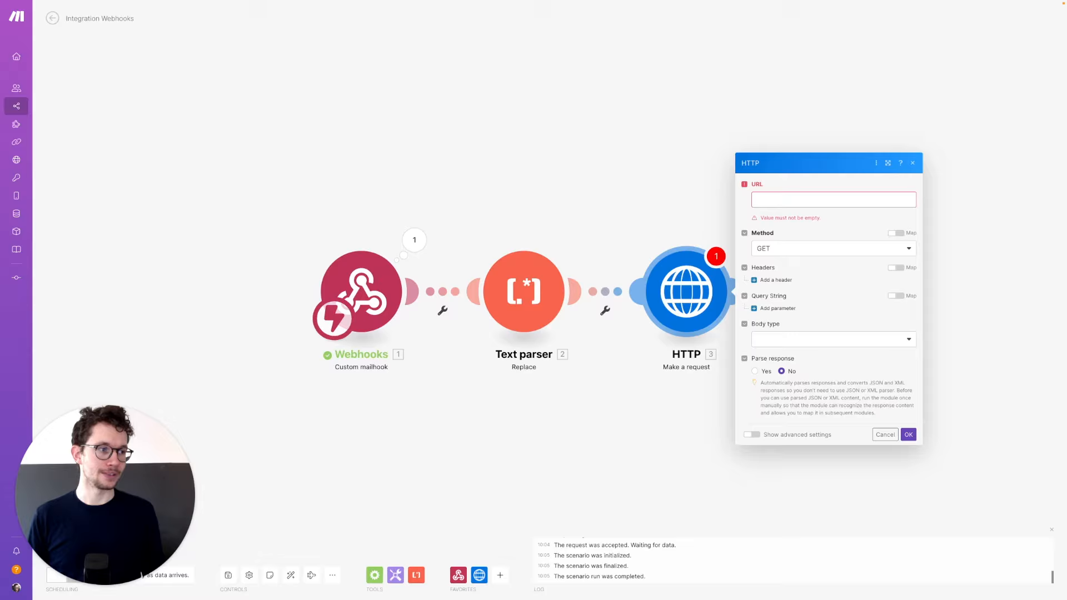
key(super+a)
key(super+c)
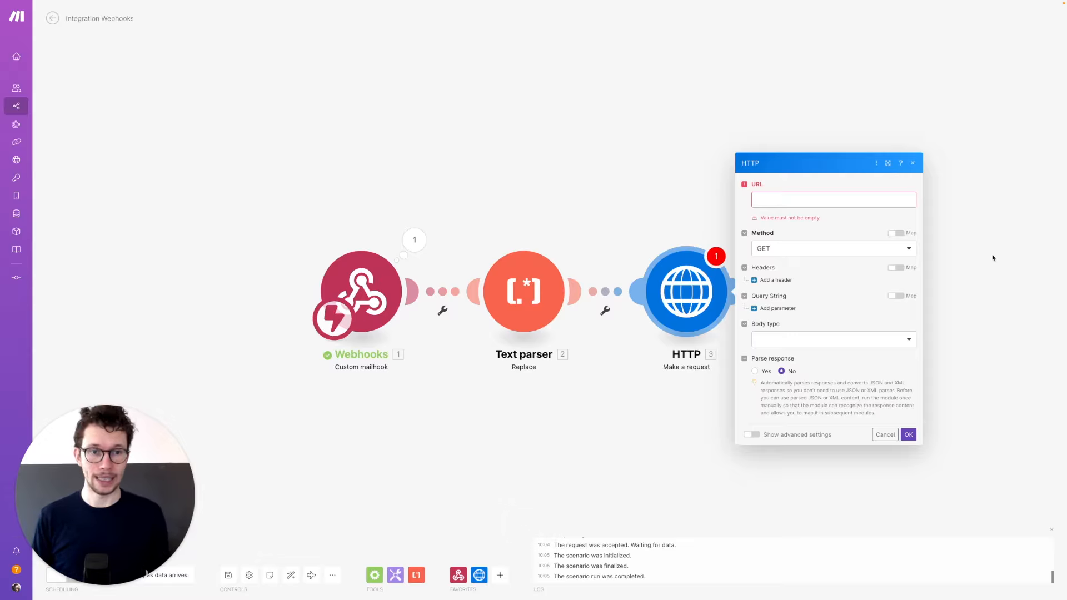
click(809, 203)
key(super+v)
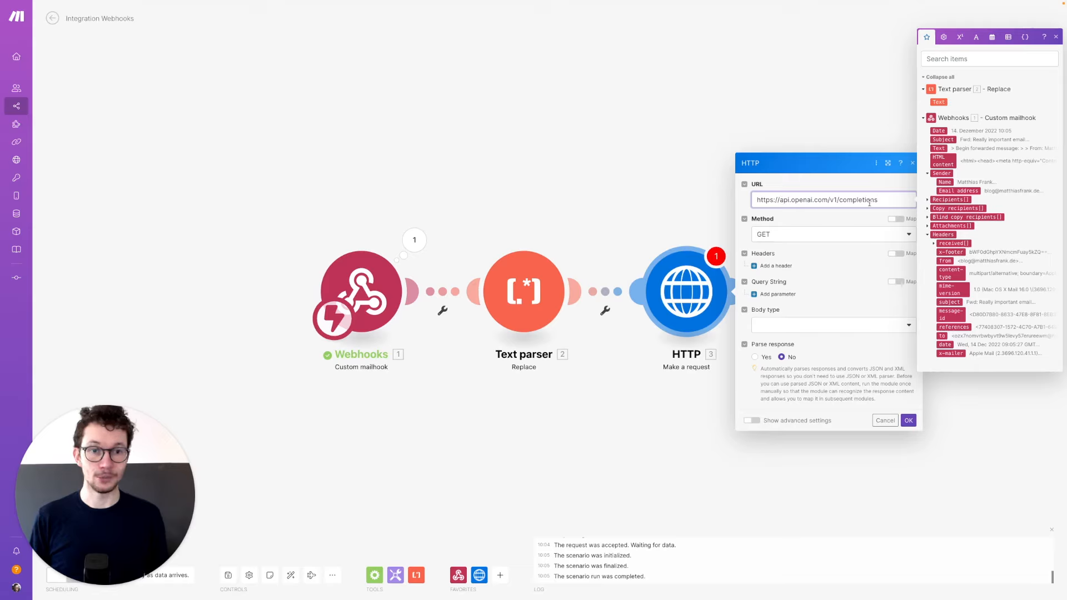
click(775, 242)
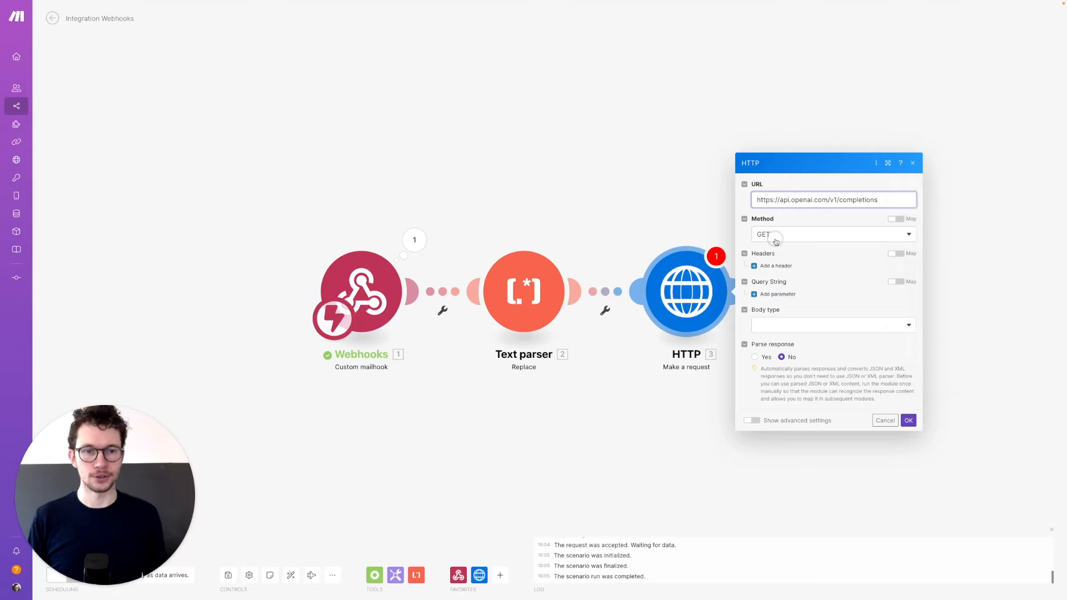
click(772, 279)
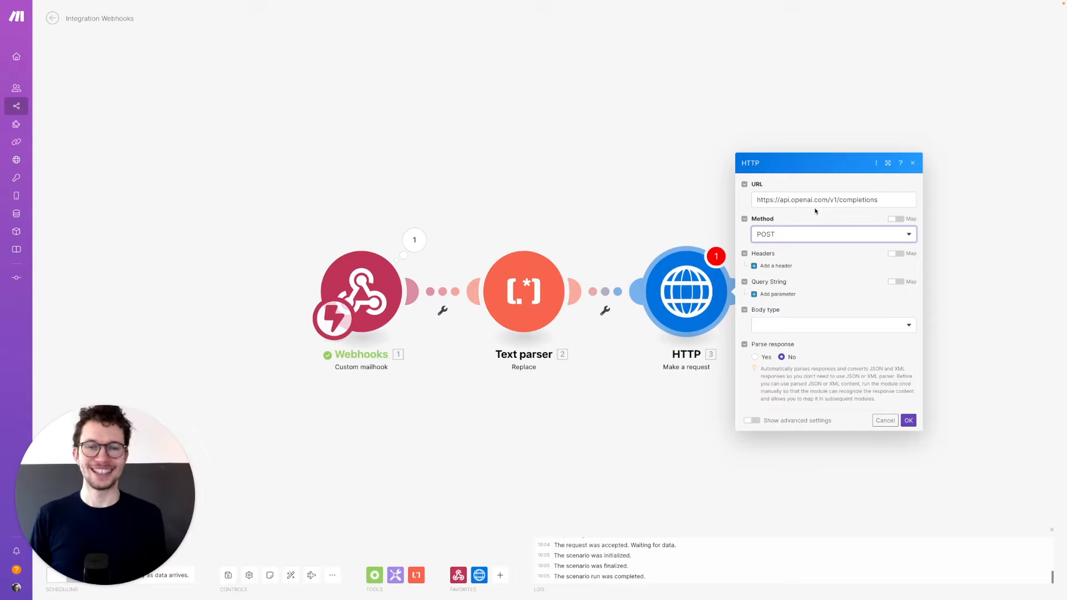
- Add an authorization header whose value is 'Bearer ' followed by the OpenAI API key
click(768, 270)
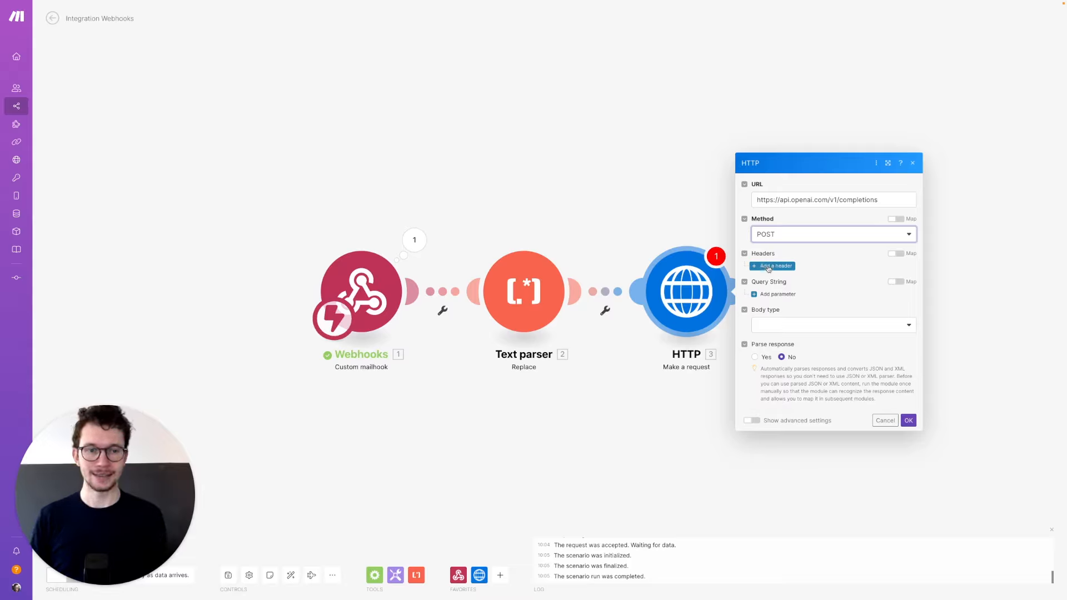
click(802, 248)
text(authorization)
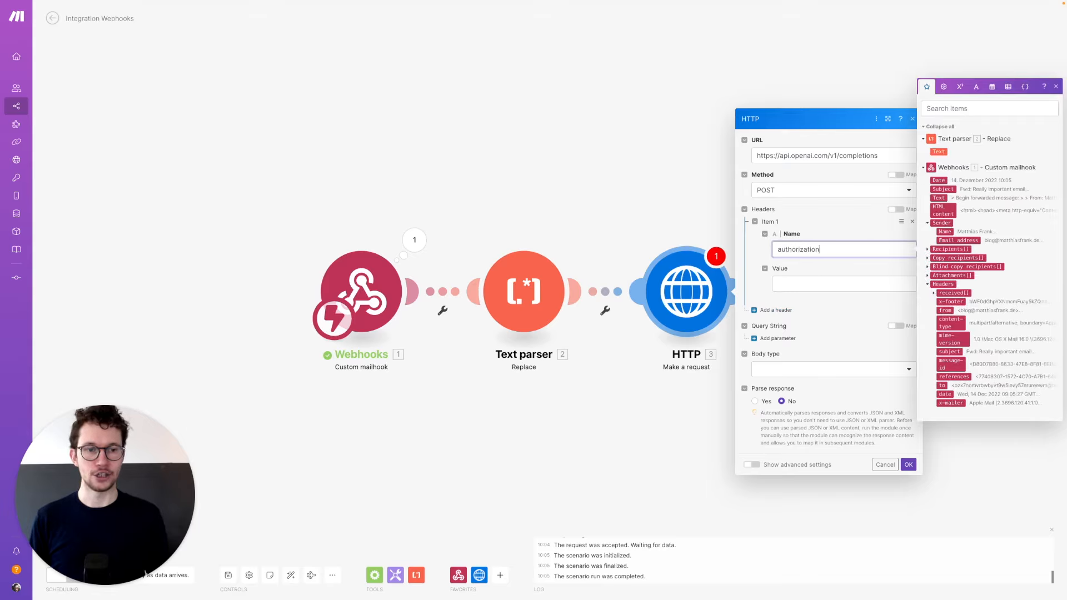
key(Tab)
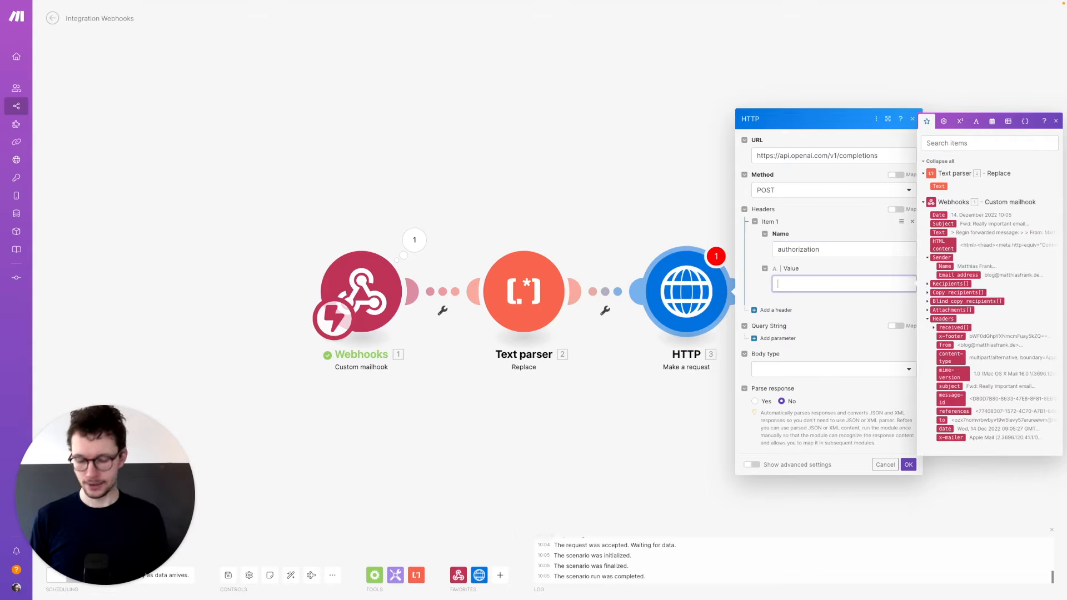
text(Beare)
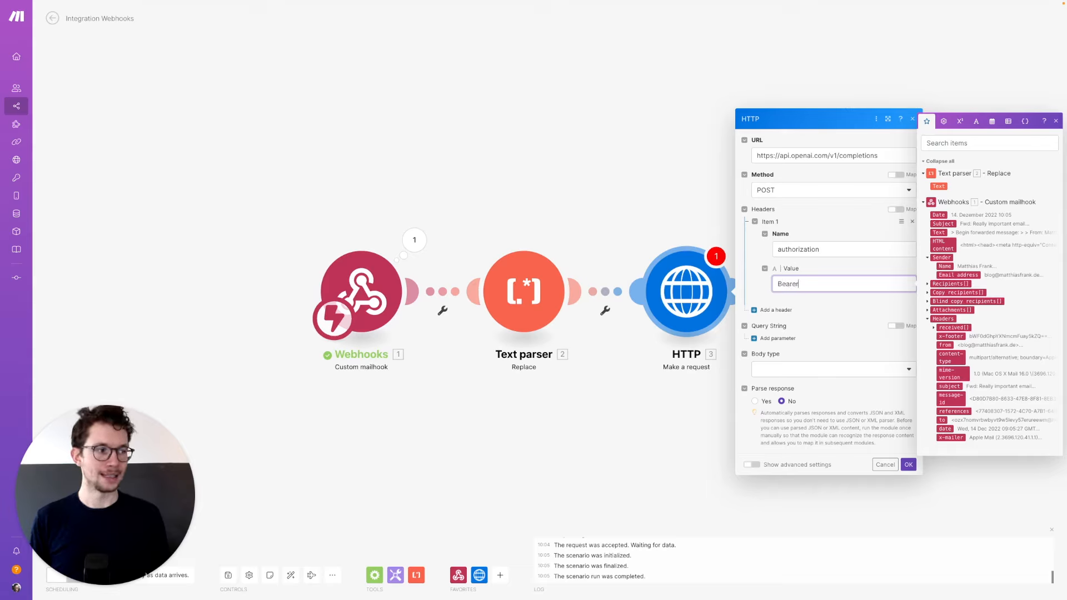
text(r)
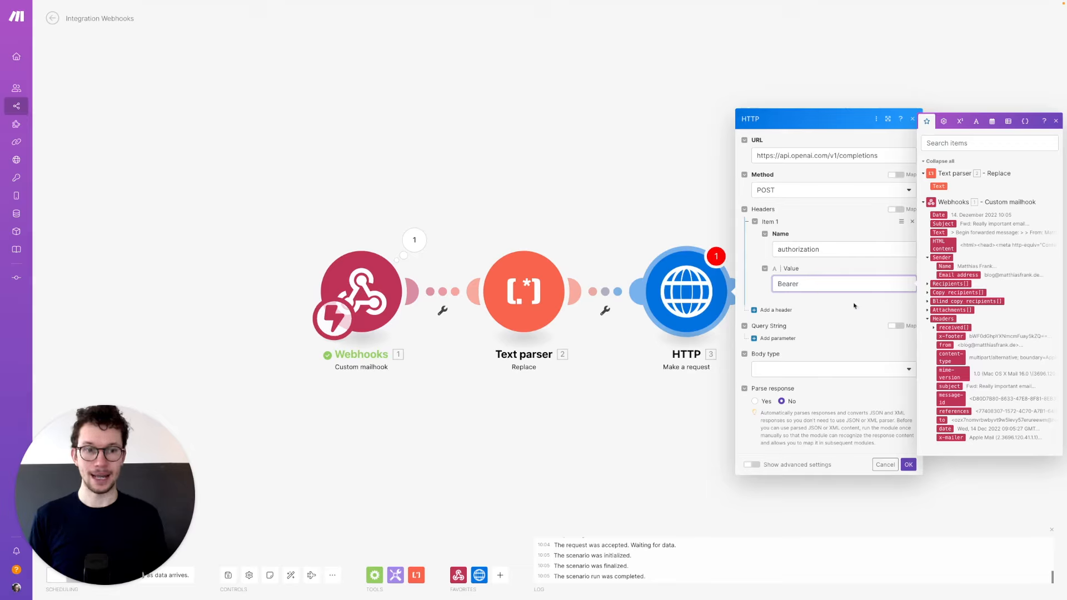
key(super+Tab)
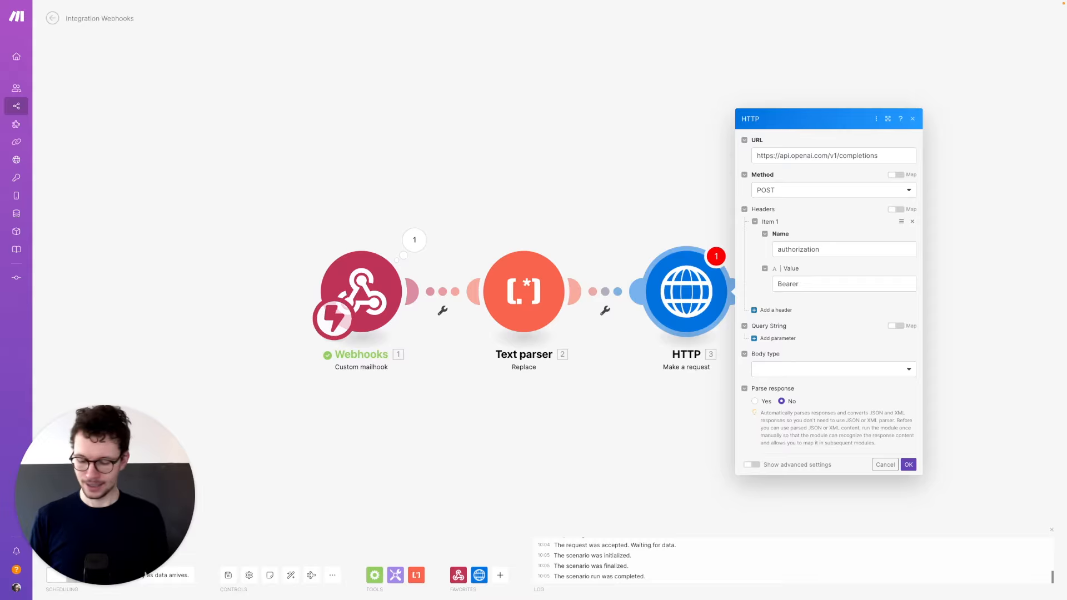
key(super+c)
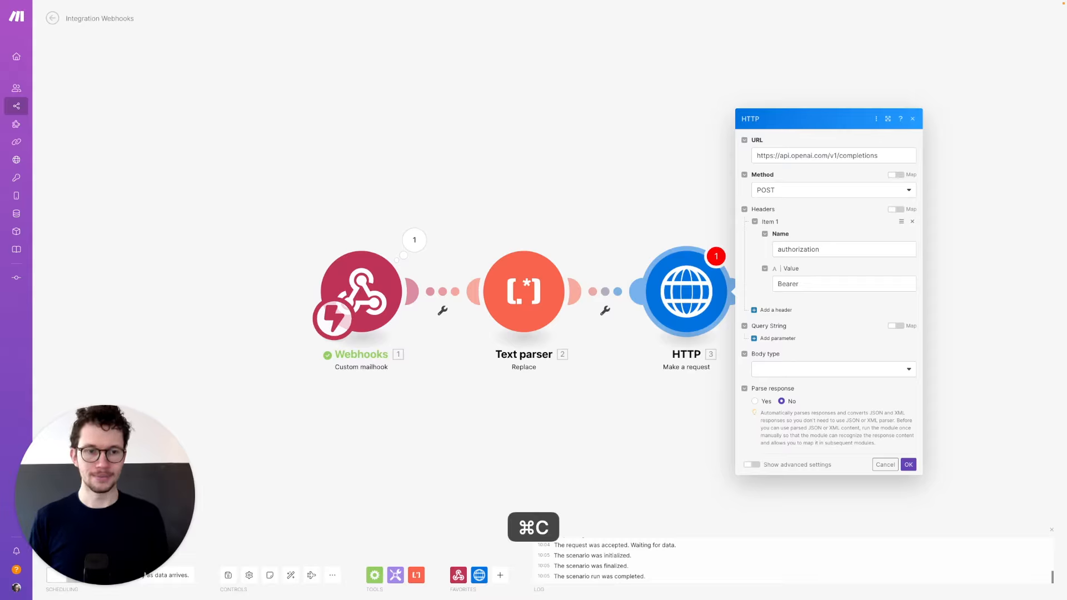
click(867, 282)
key(super+v)
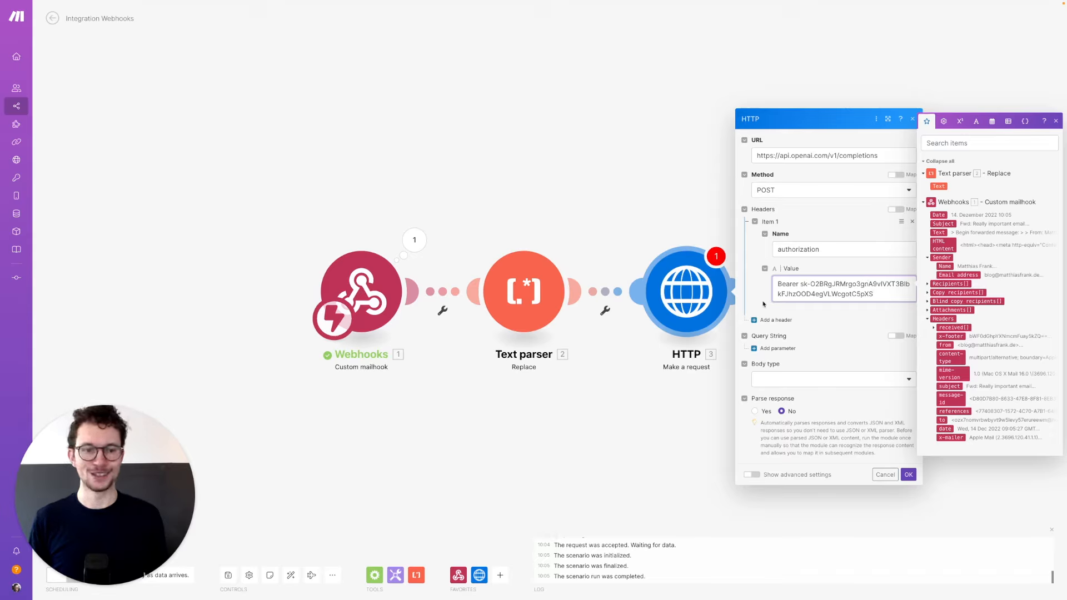
click(763, 301)
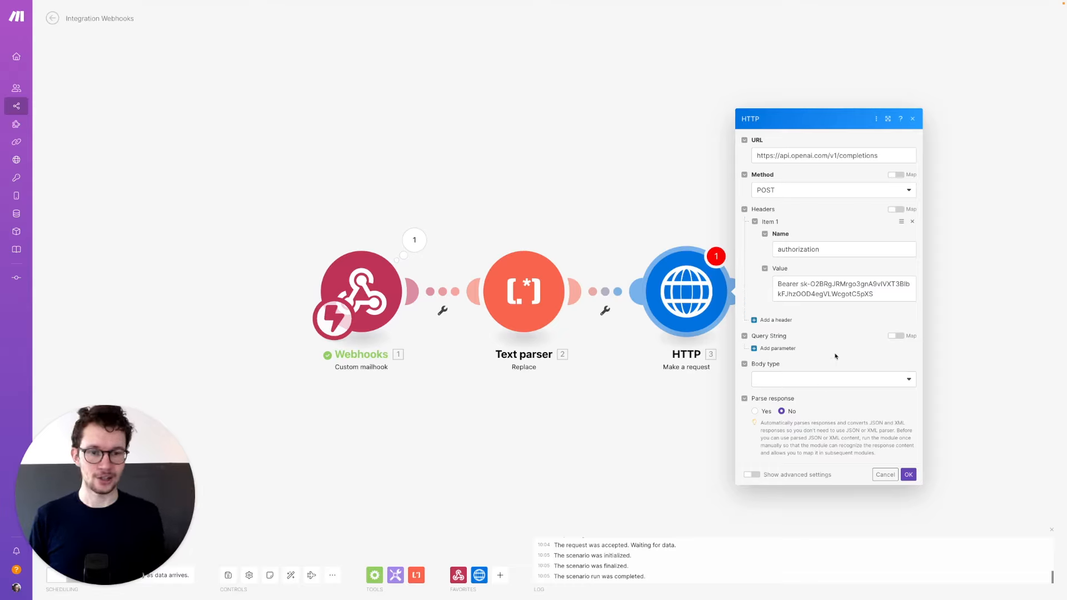
- Set the body type to Raw with JSON (application/json) content type
click(820, 380)
click(780, 409)
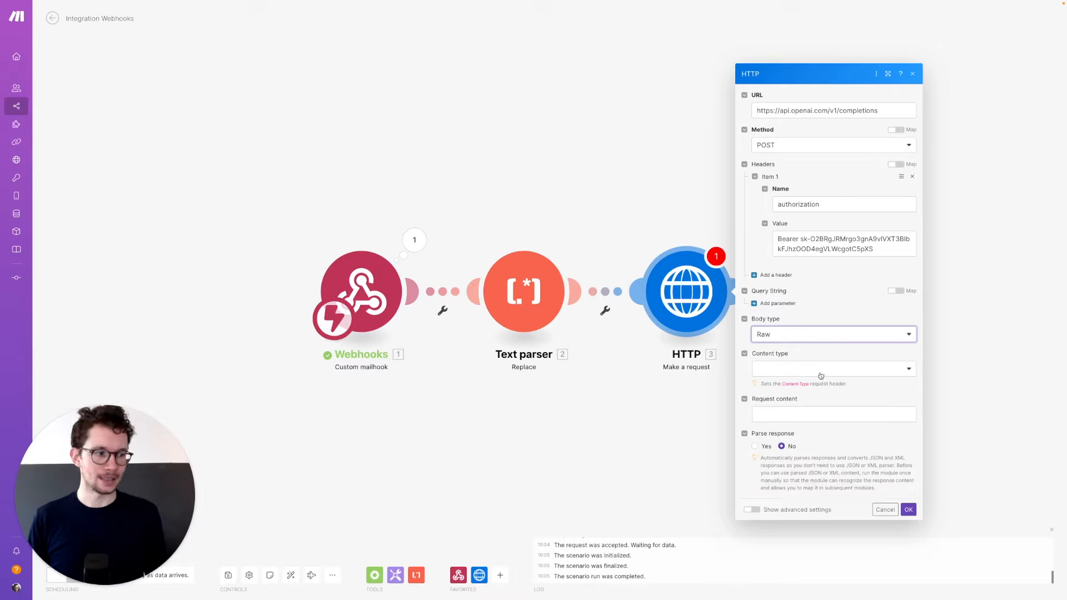
click(821, 371)
click(797, 416)
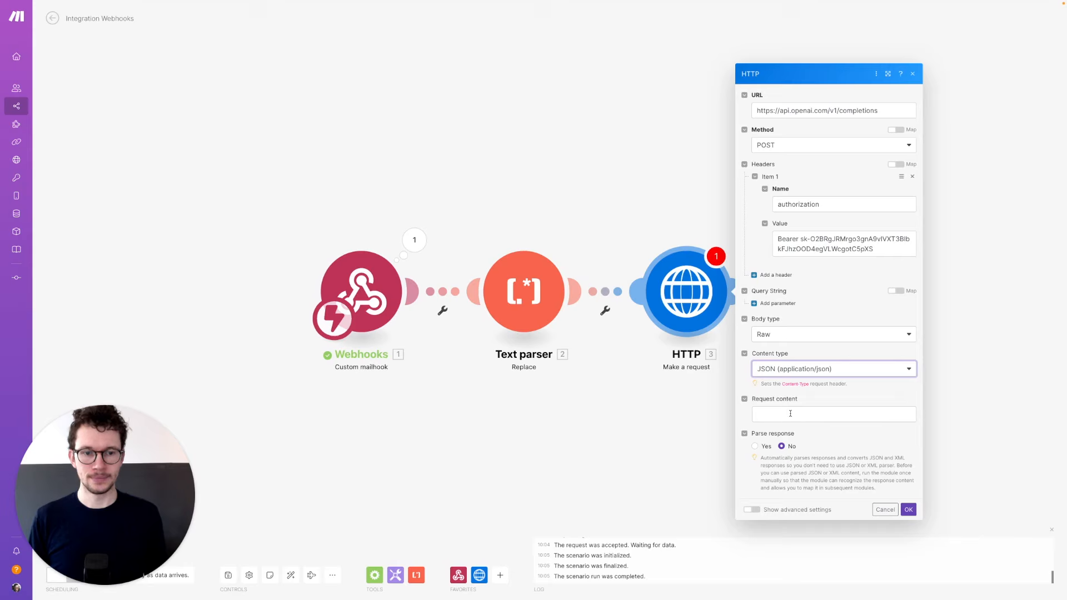
click(802, 415)
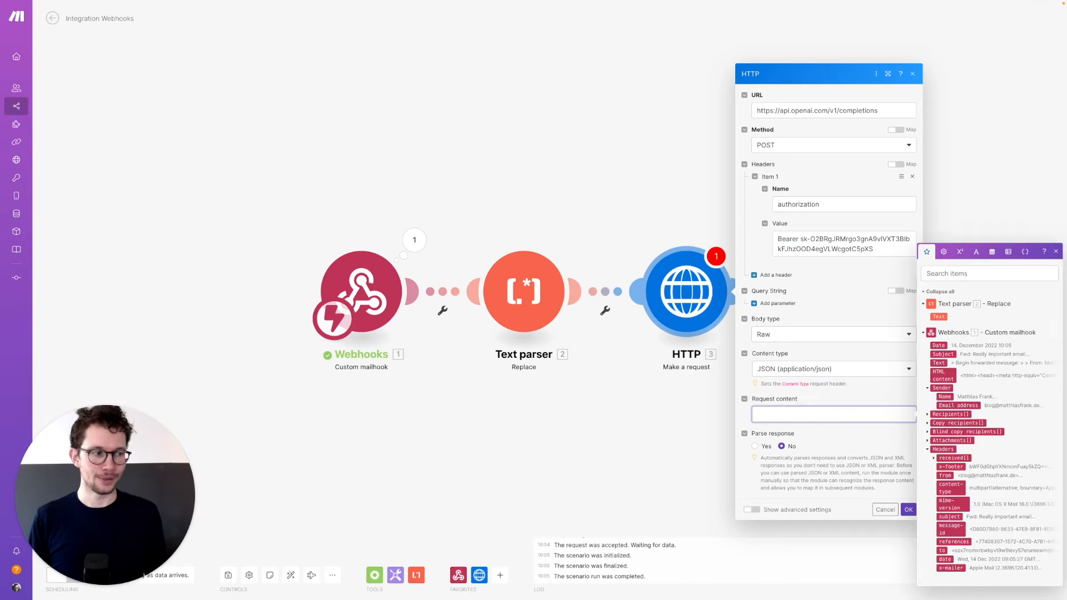
key(super+Tab)
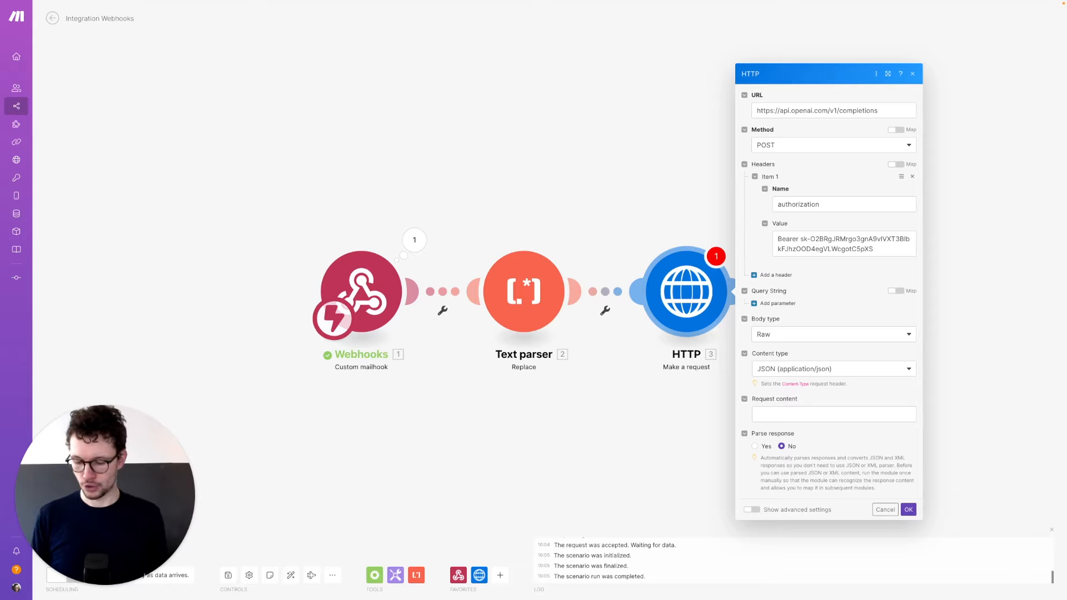
key(super+c)
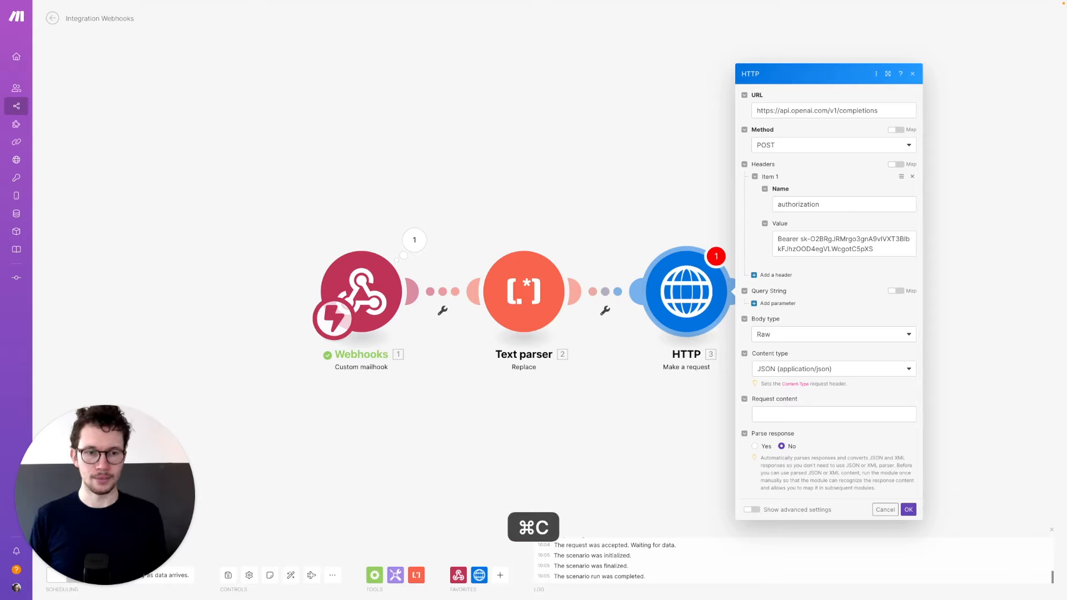
- Paste the JSON body using model text-davinci-003, a summarize prompt, temperature 0.5, max_tokens 200
click(792, 417)
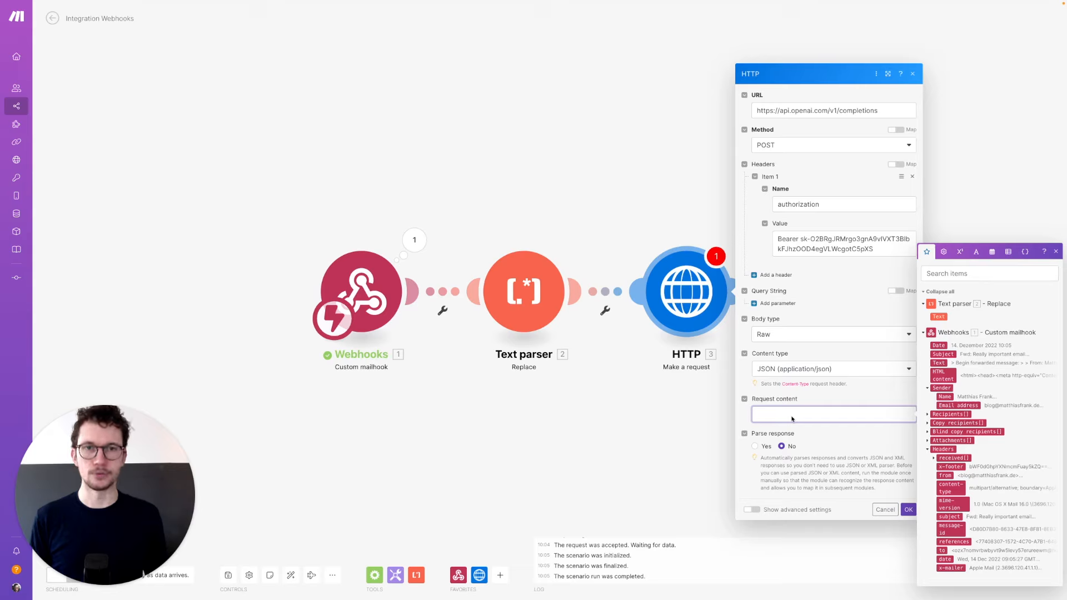
key(super+v)
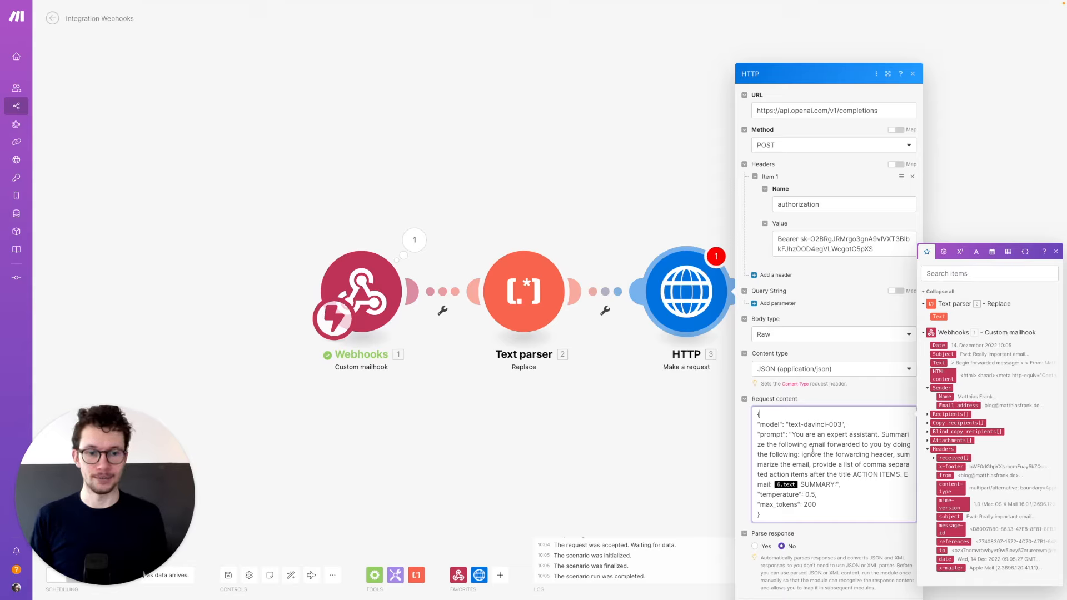
double_click(769, 425)
drag(791, 425, 839, 424)
click(835, 442)
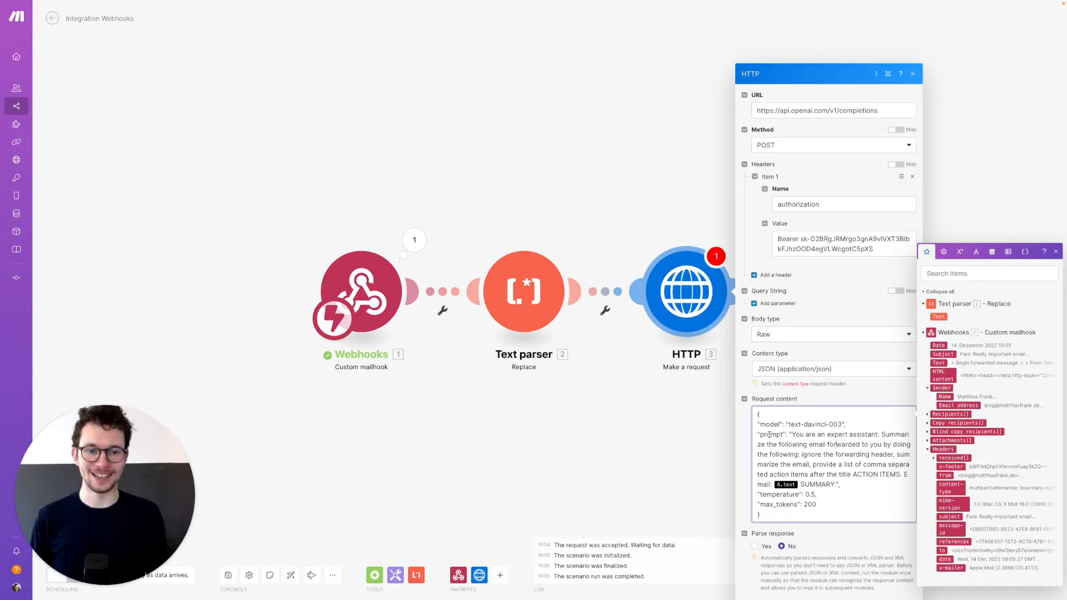
drag(789, 423, 839, 428)
click(770, 444)
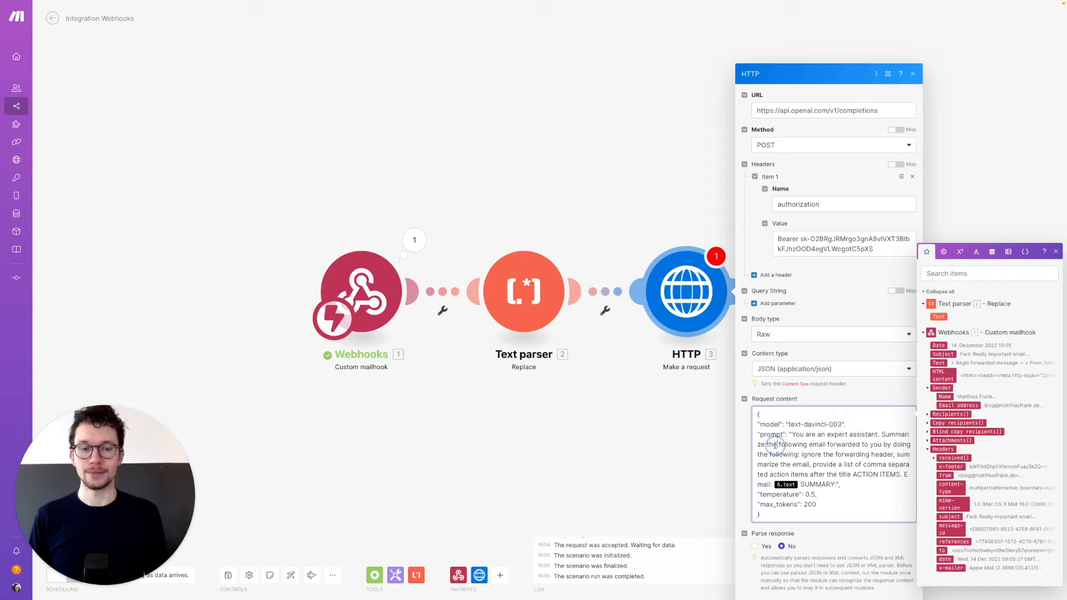
drag(760, 434, 783, 436)
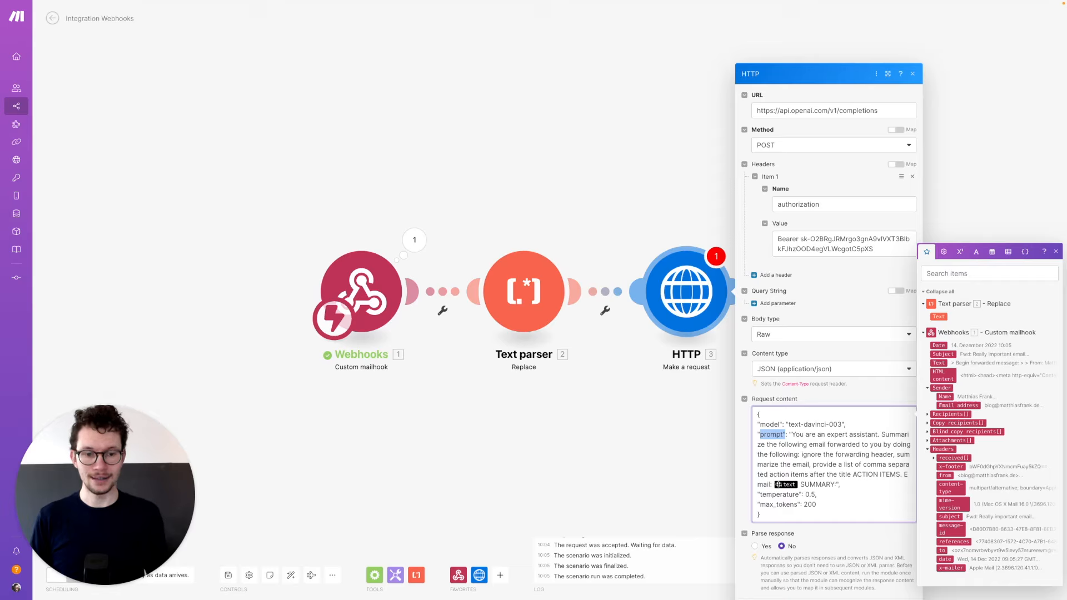
- Swap the prompt's 6.text mapping for the Text parser's Text, ending with 'SUMMARY:'
click(801, 486)
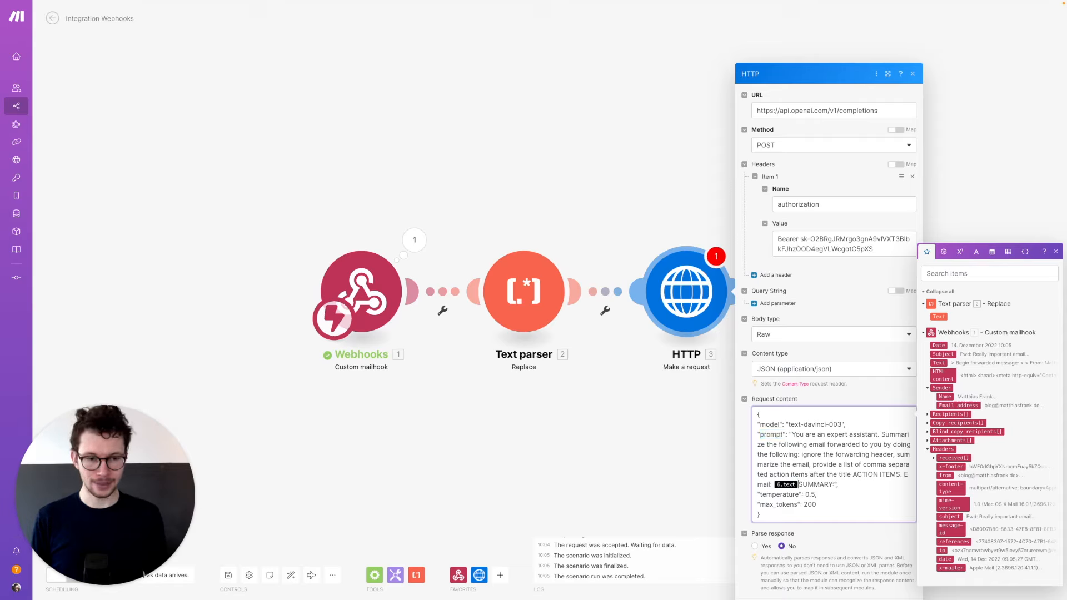
key(BackSpace)
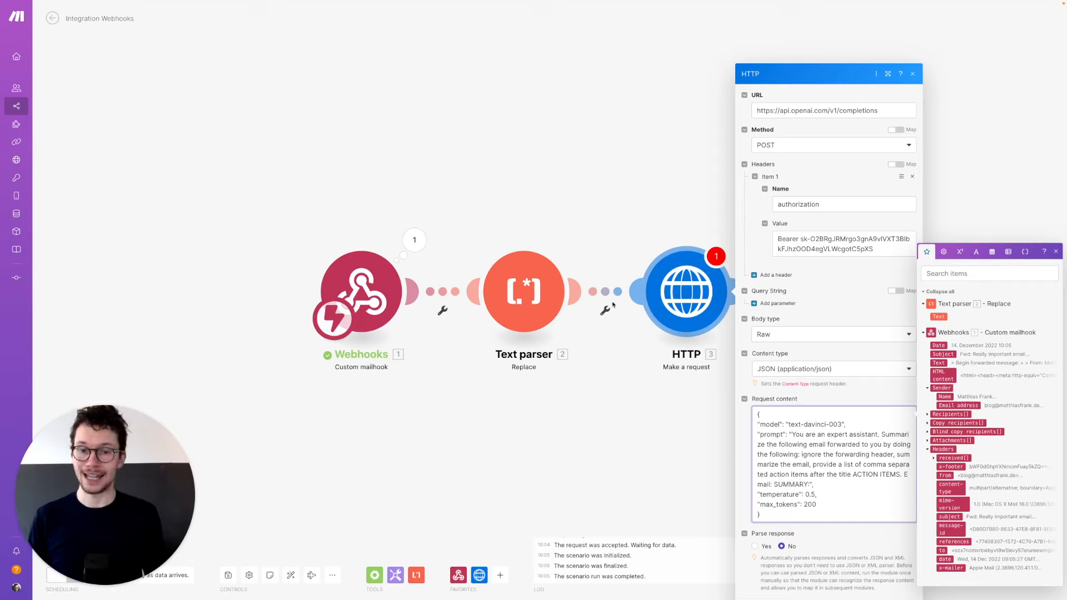
click(939, 317)
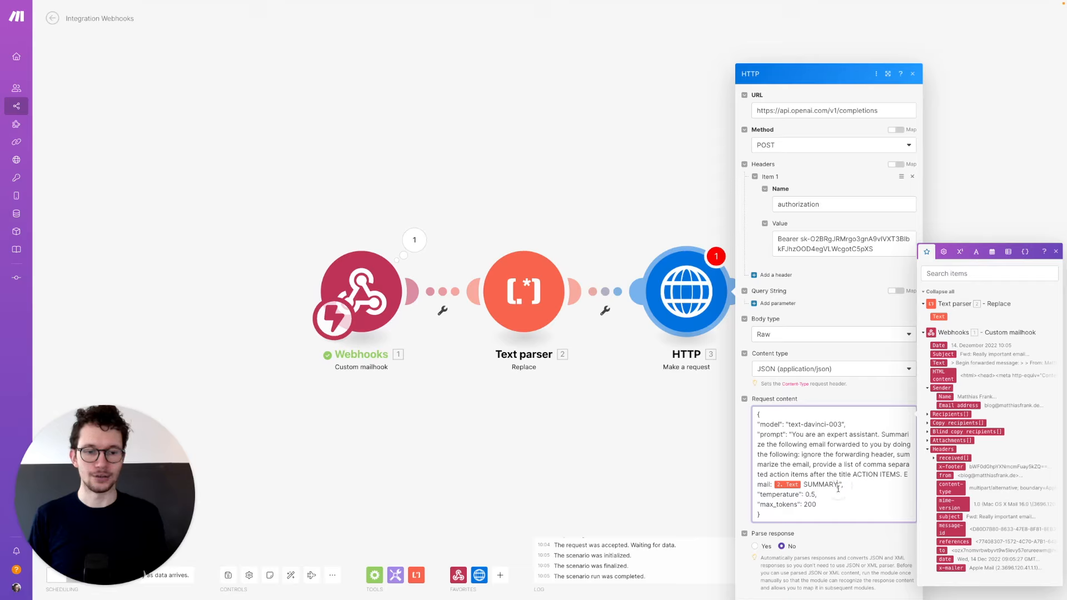
text(:)
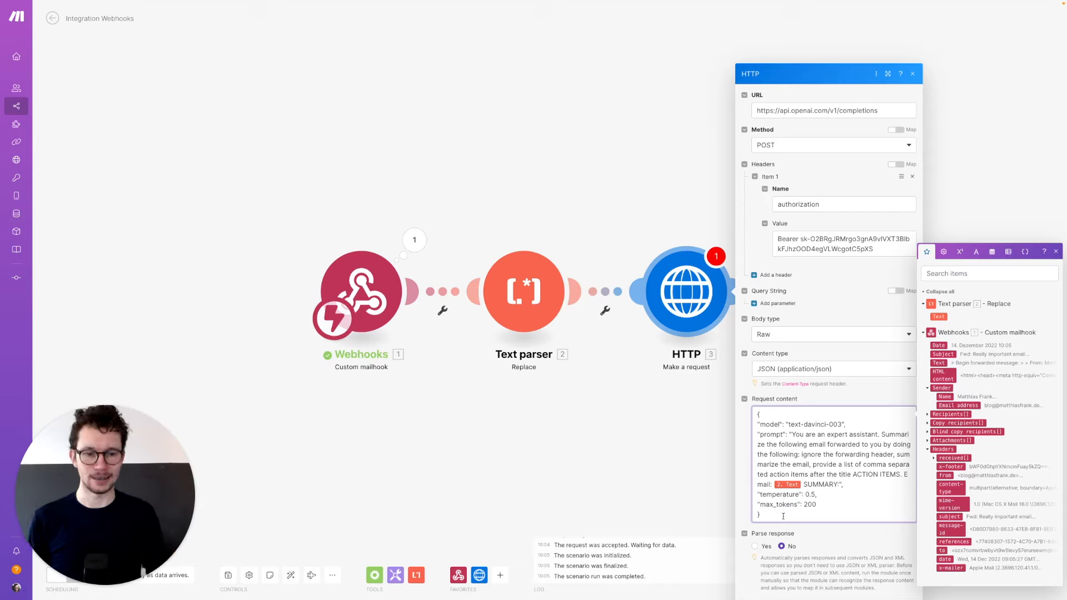
- Check the max_tokens setting and turn on Parse response for the HTTP module
drag(761, 507, 796, 507)
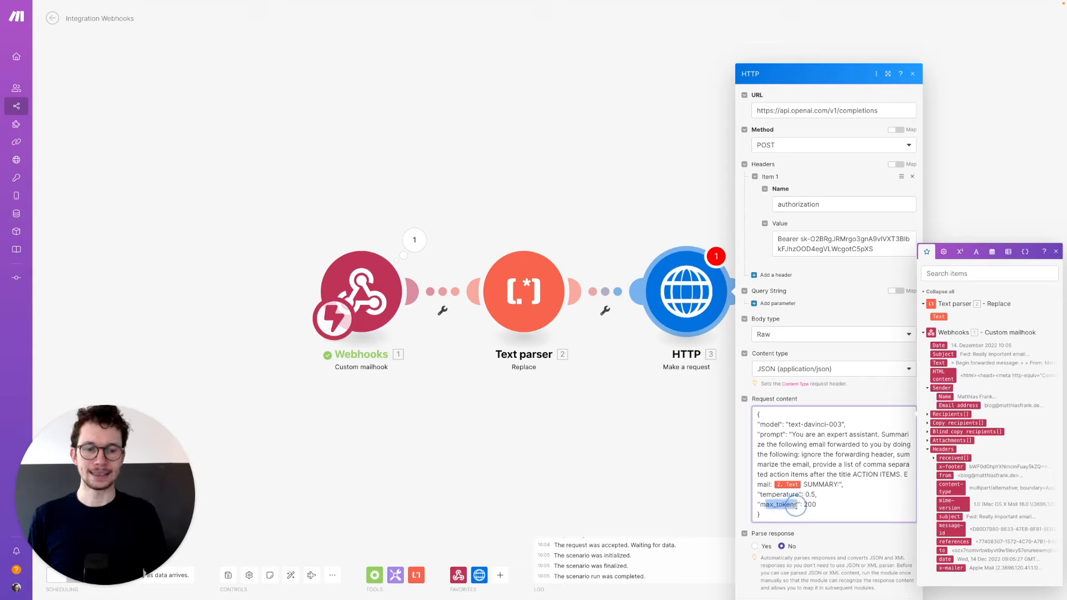
click(774, 495)
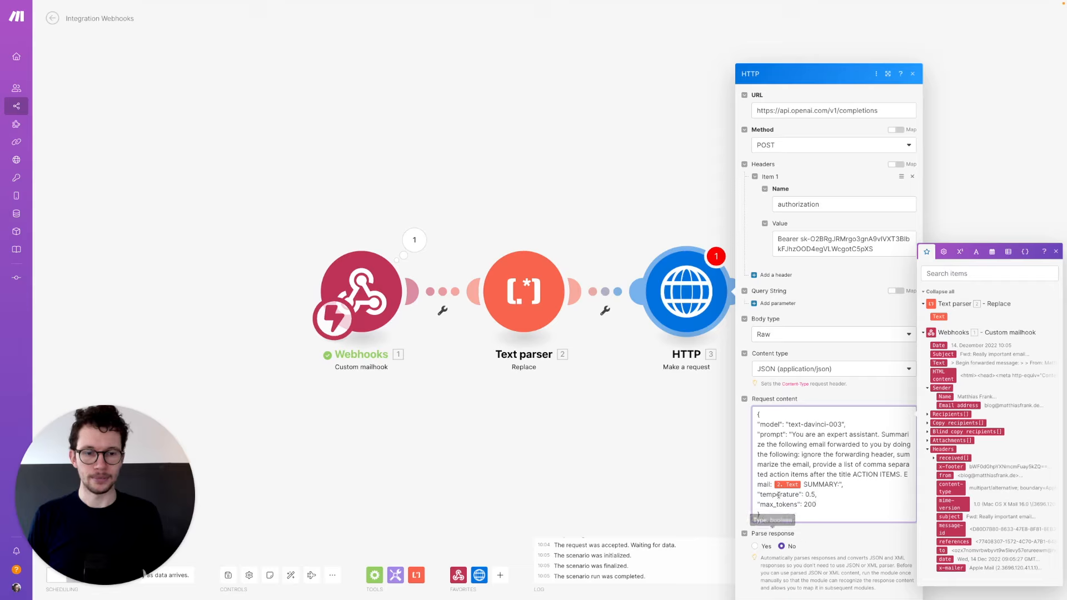
click(755, 547)
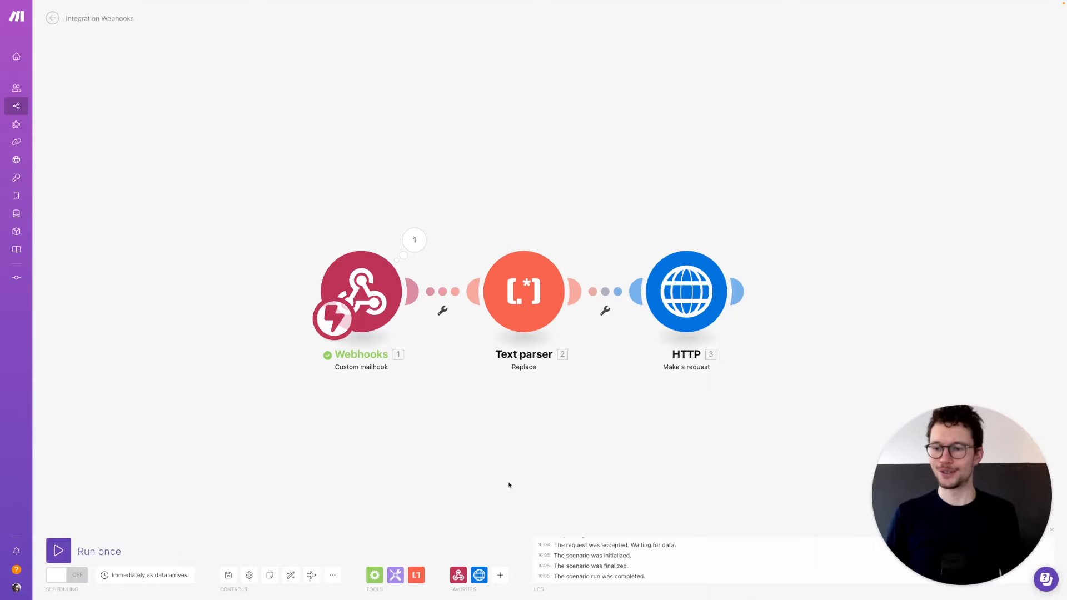
click(59, 551)
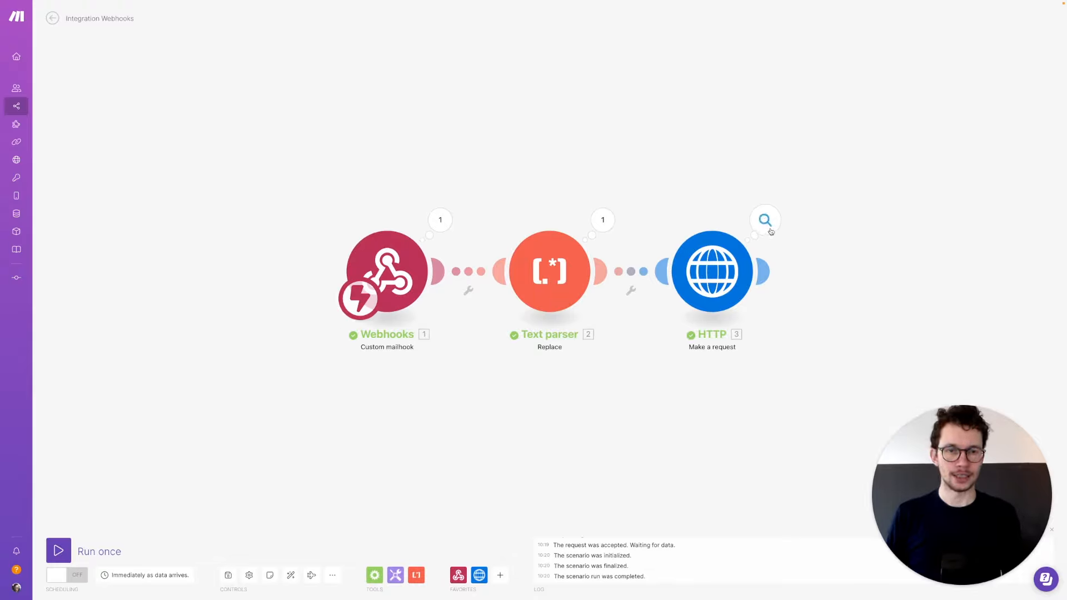
click(766, 221)
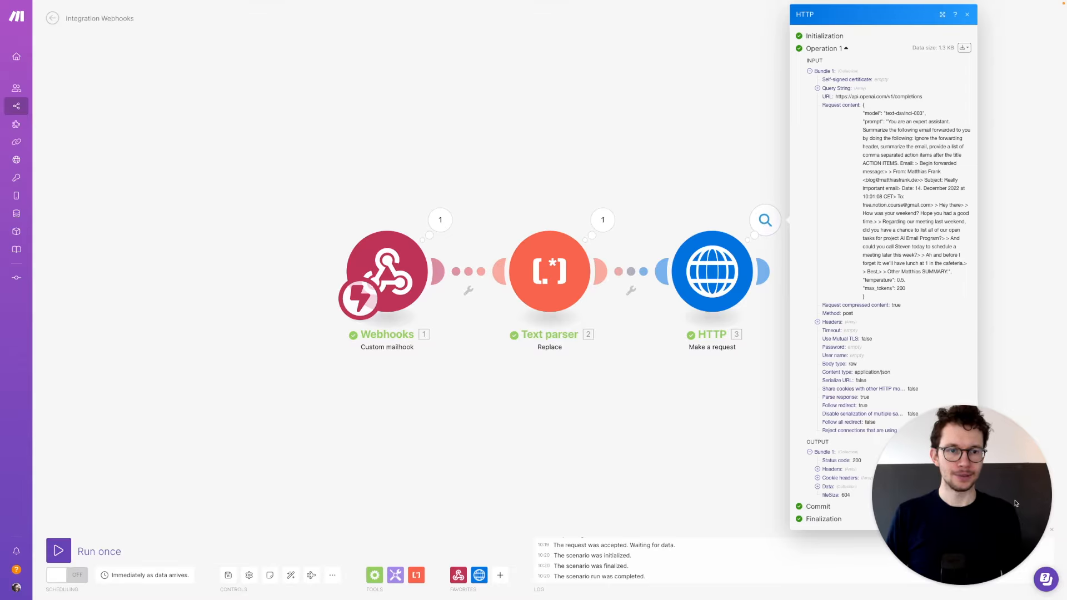
drag(1016, 503, 127, 509)
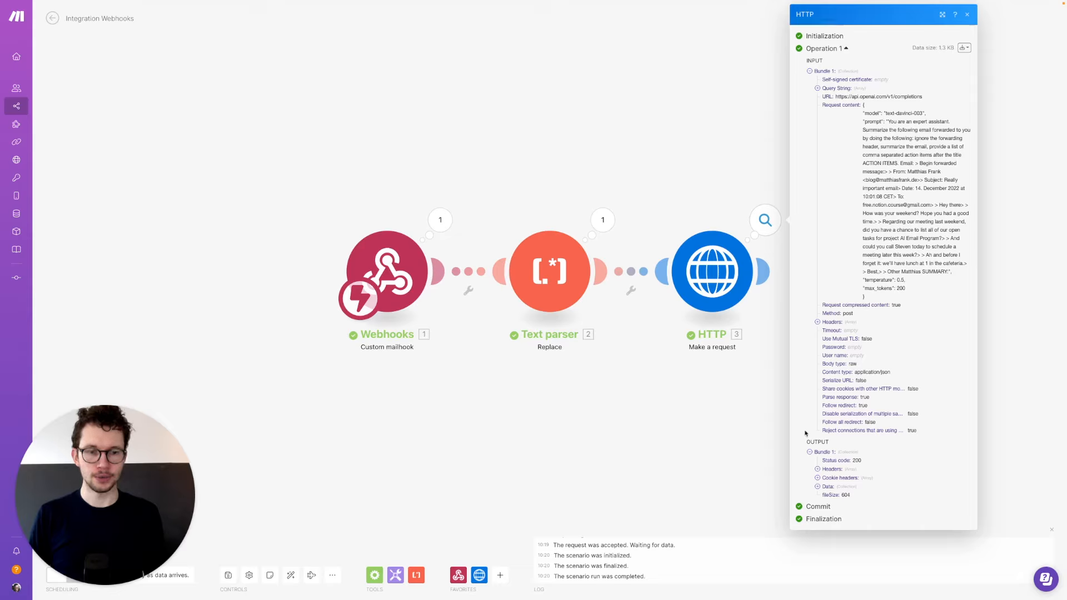
double_click(857, 460)
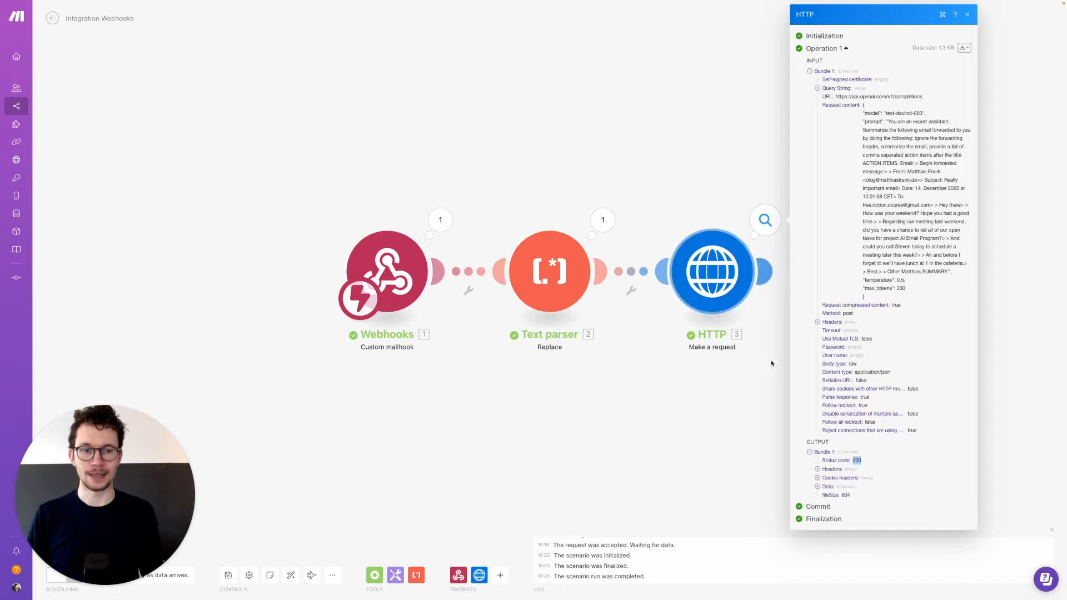
click(818, 487)
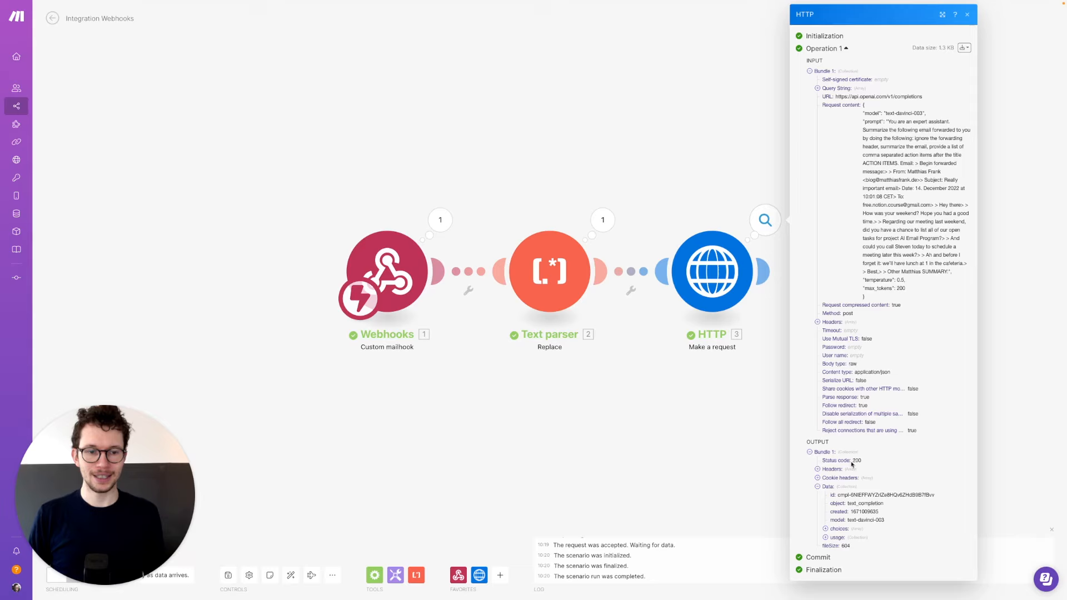
click(825, 530)
click(834, 538)
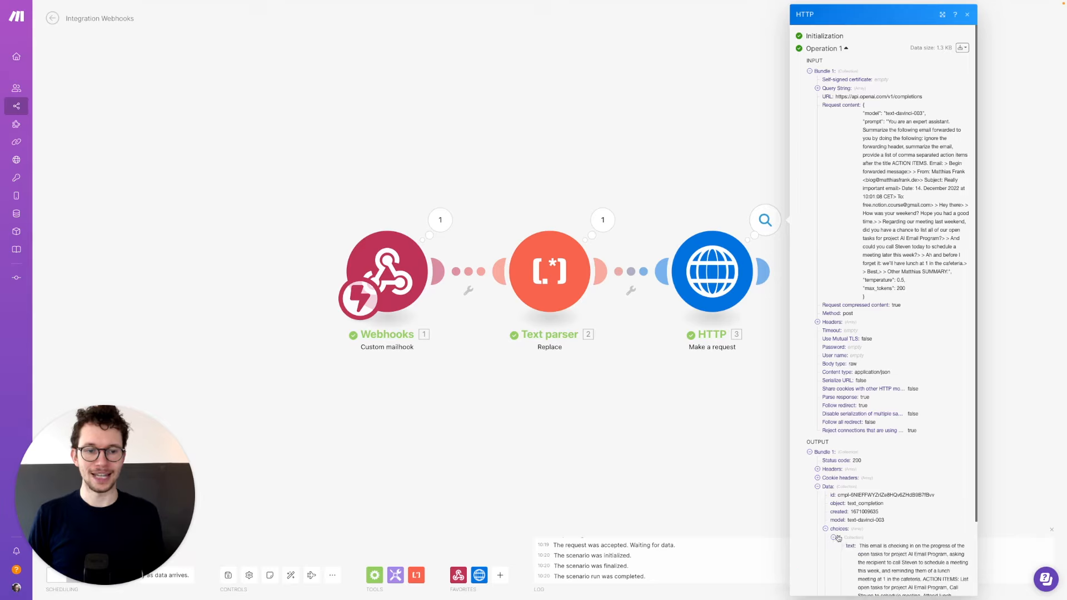
scroll(838, 538, down, 2)
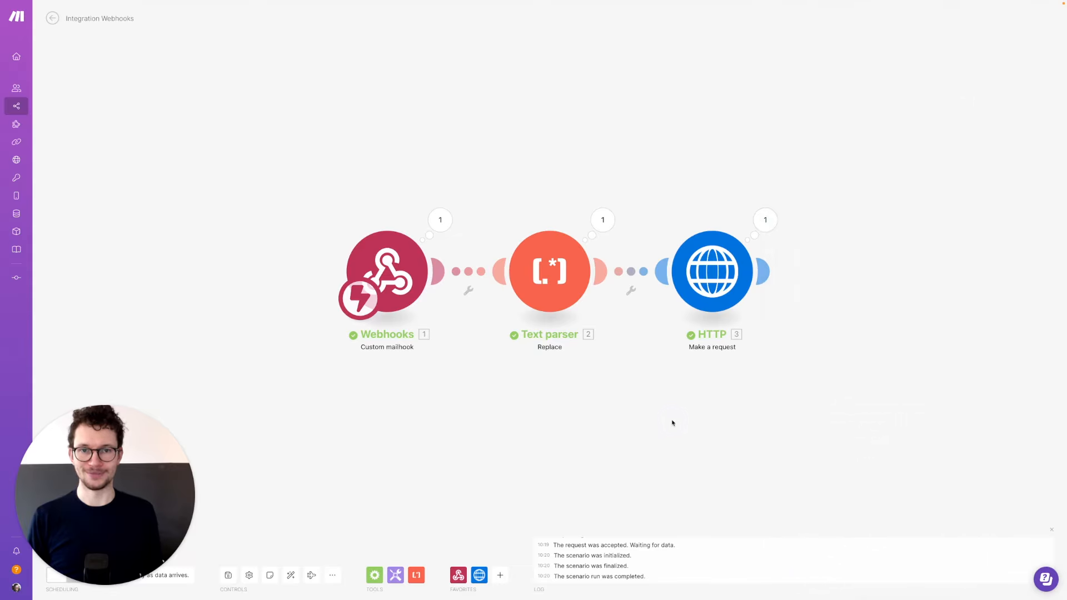
- Add a module slot after HTTP and choose the Text parser app to list its actions
drag(824, 331, 558, 335)
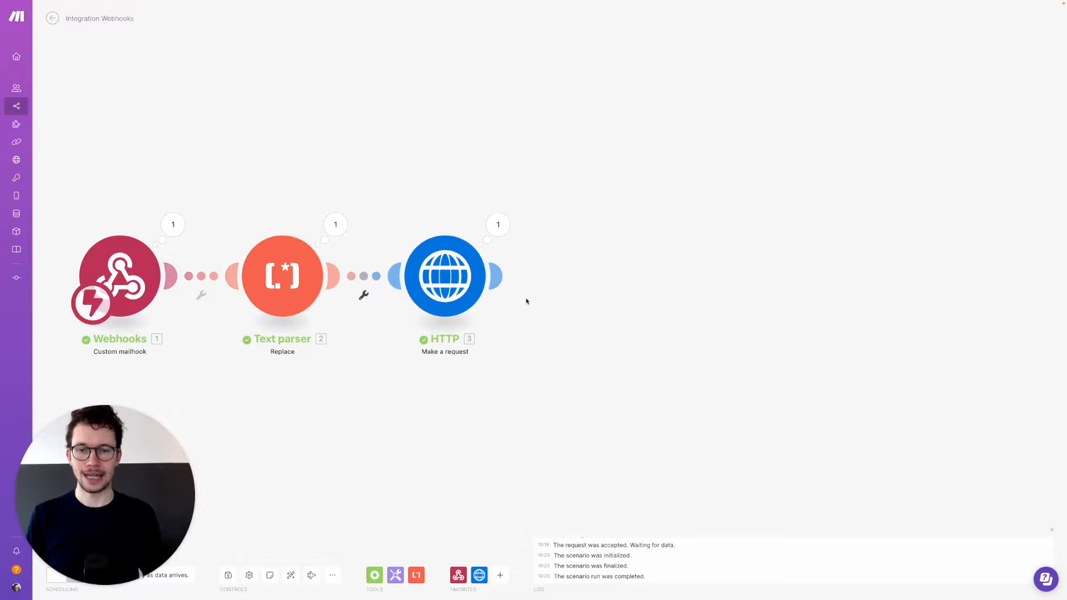
click(504, 276)
text(text parser)
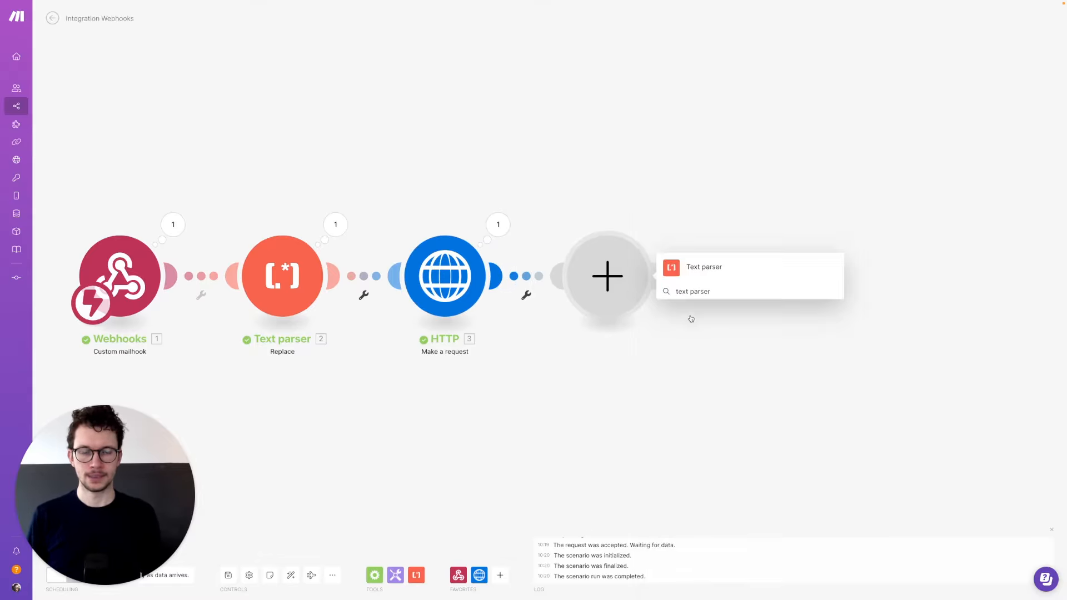
click(703, 274)
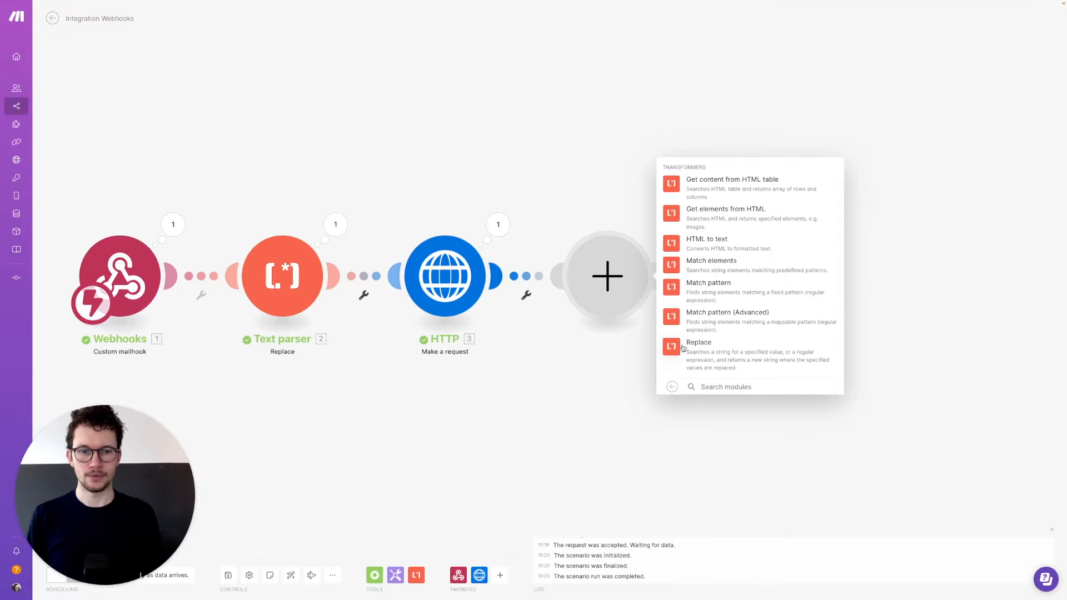
- Configure Replace with the pasted regex Pattern, emptystring as New value and Global match on
click(686, 342)
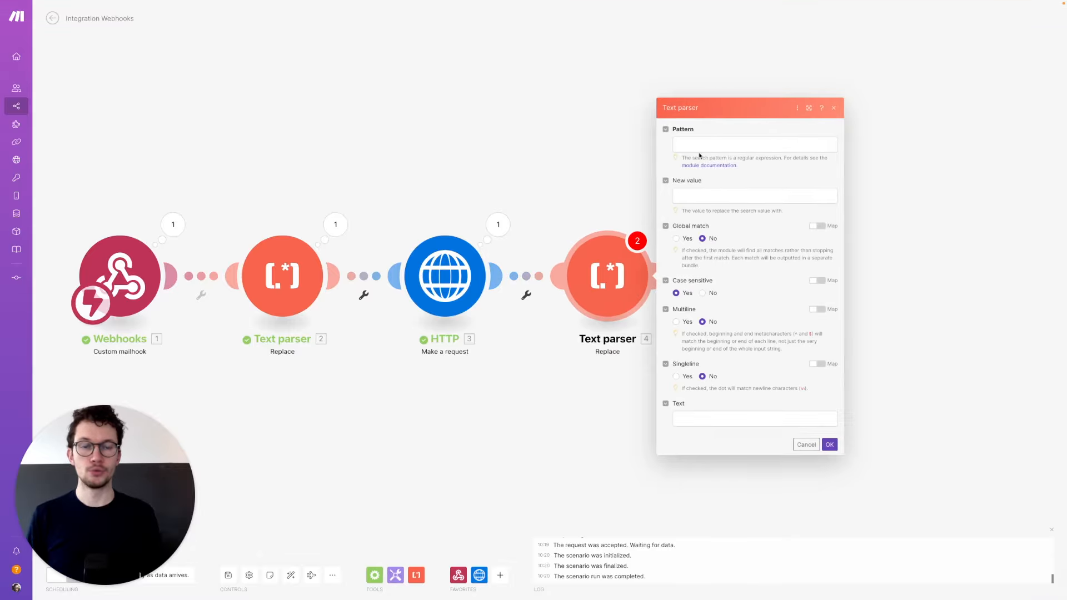
click(699, 149)
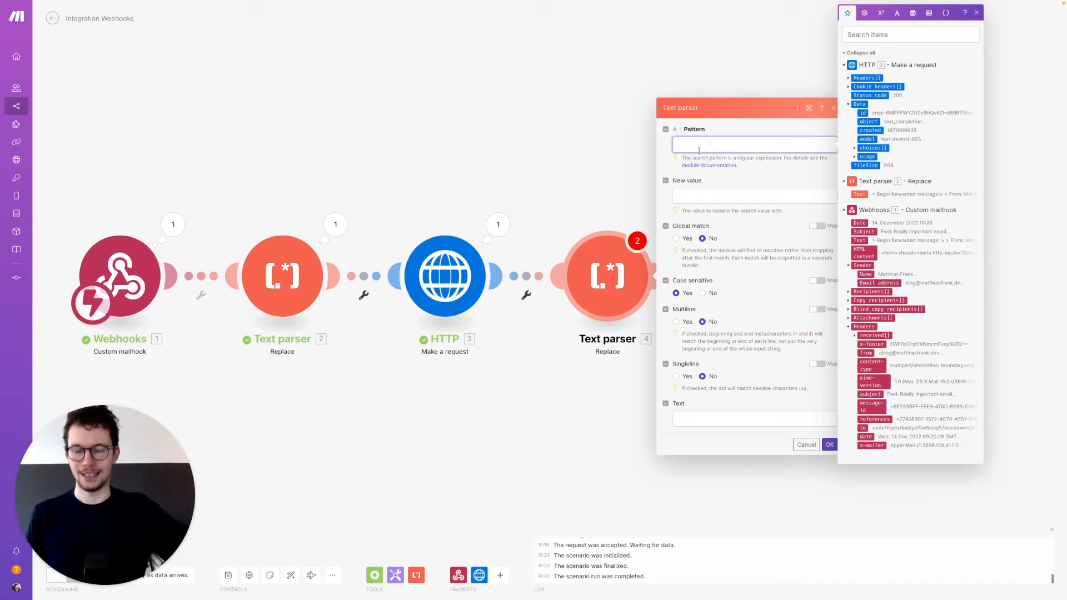
text(^.*:)
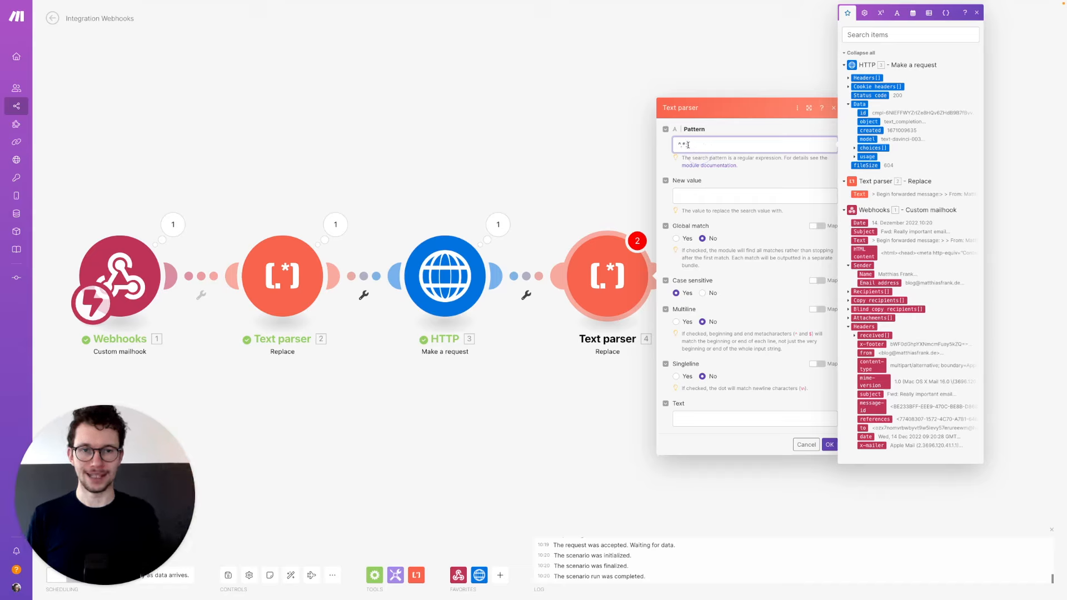
double_click(686, 145)
click(714, 139)
click(702, 197)
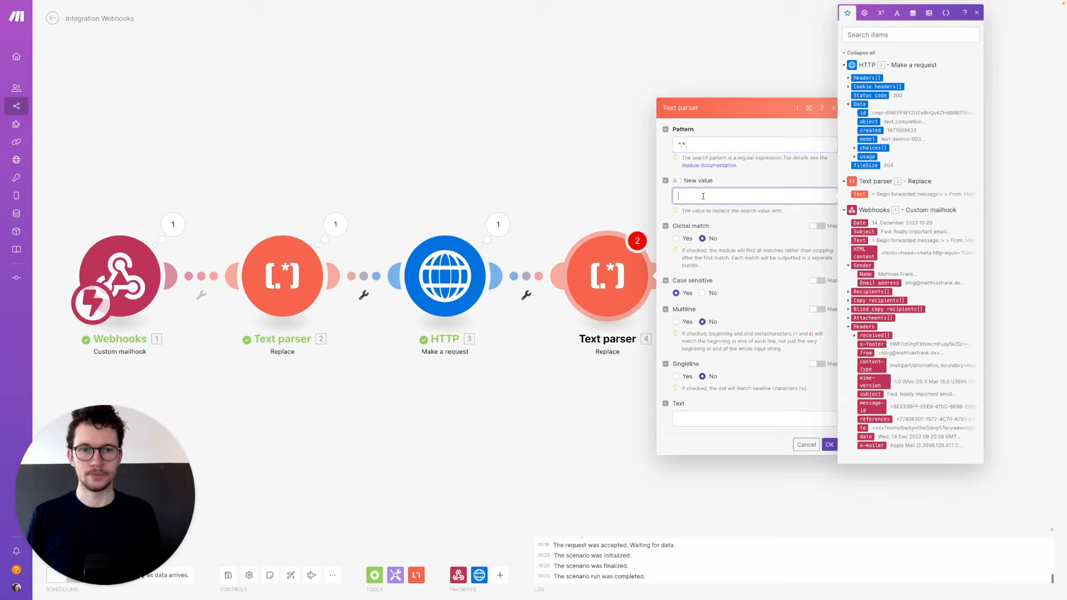
click(897, 12)
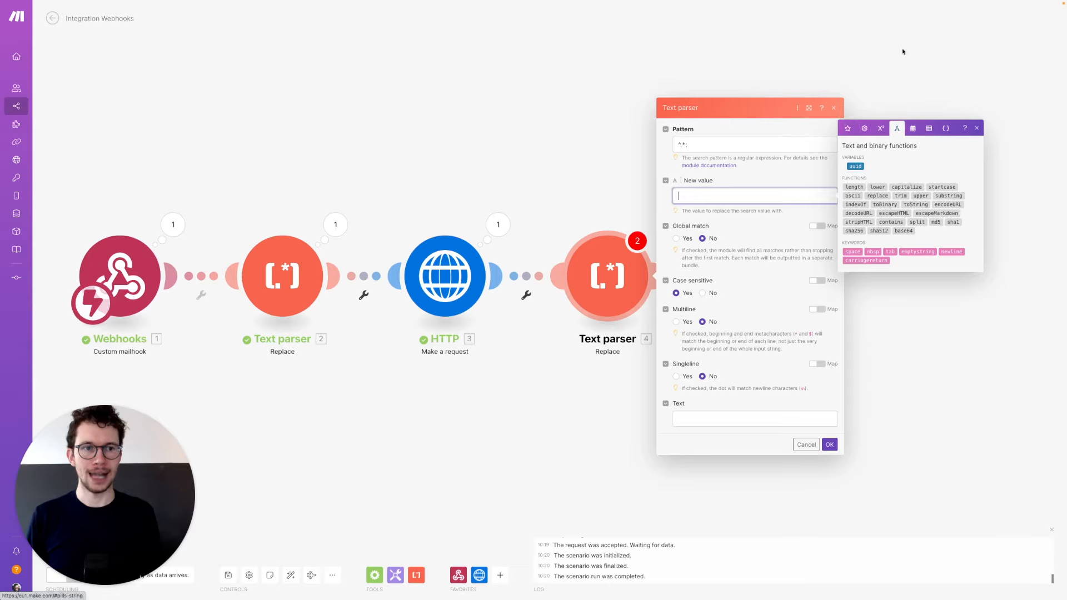
click(912, 251)
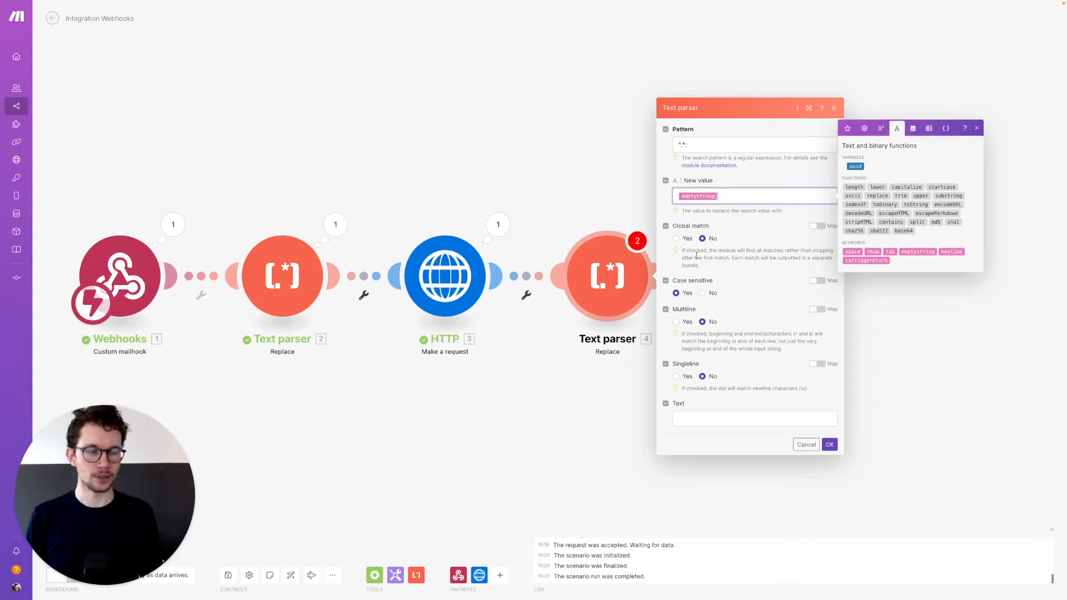
click(687, 239)
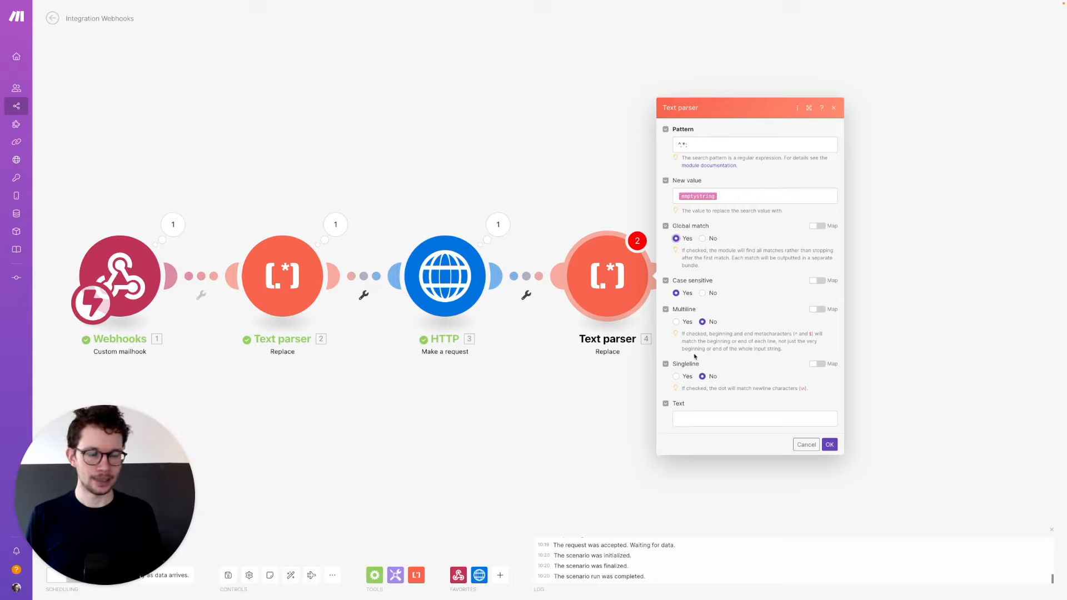
- Map the HTTP choices[] text into the parser's Text field and save with OK
click(688, 418)
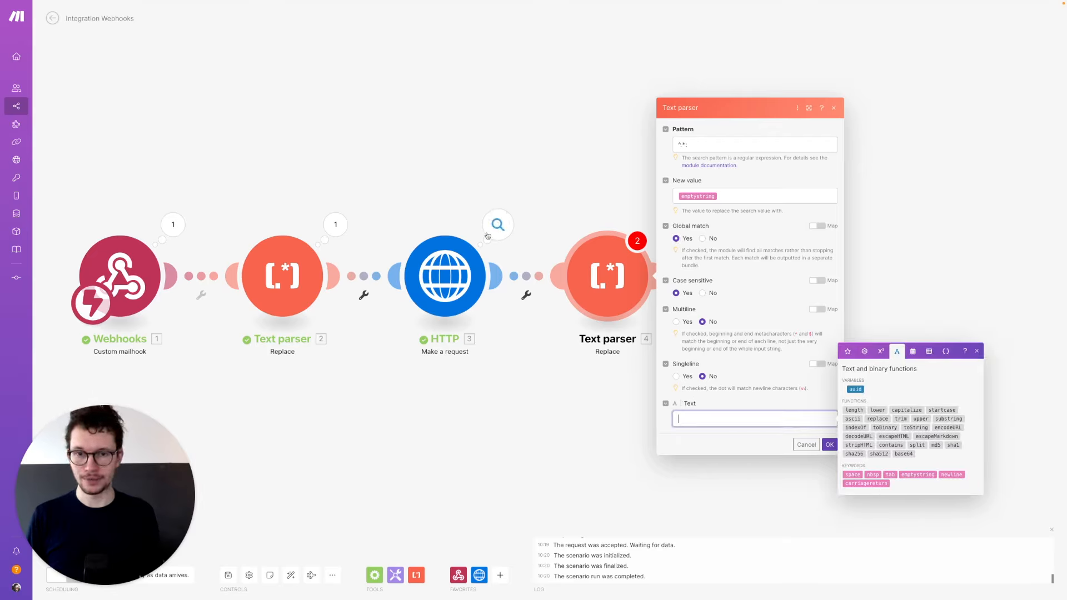
click(847, 351)
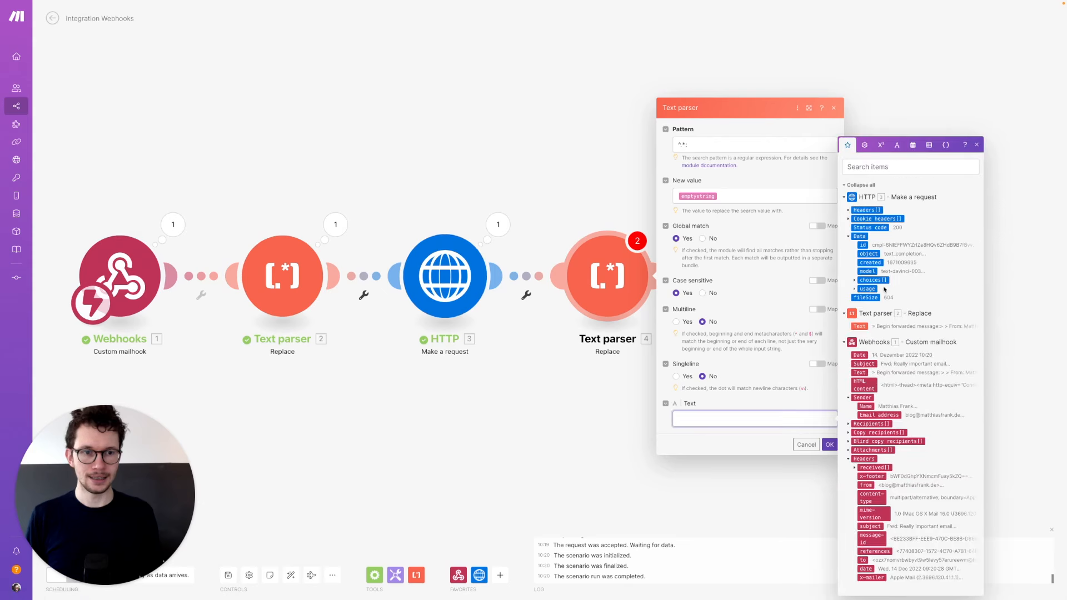
click(855, 281)
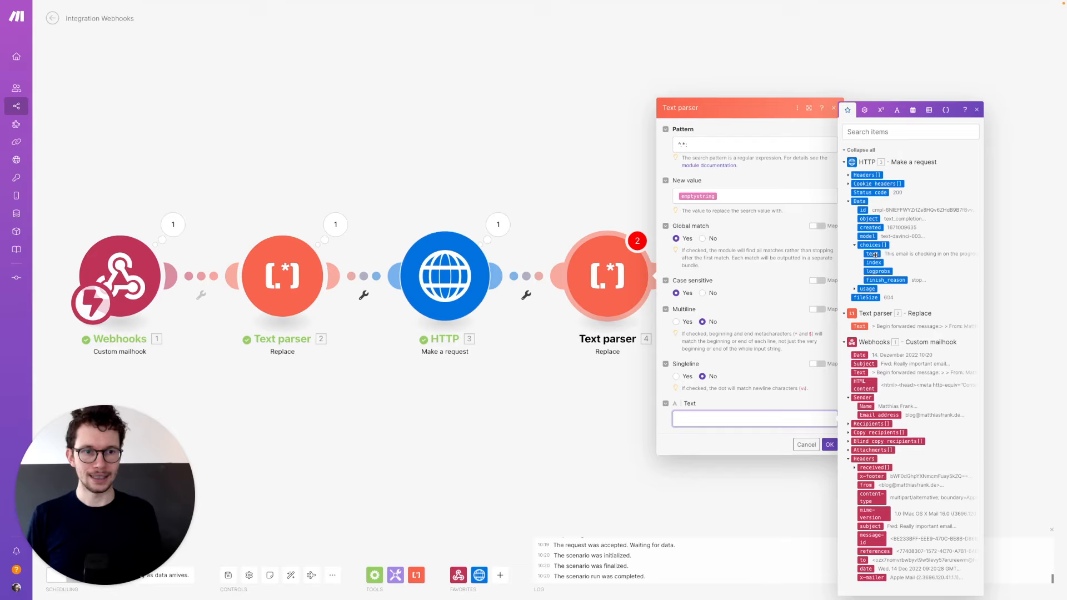
drag(875, 254, 832, 419)
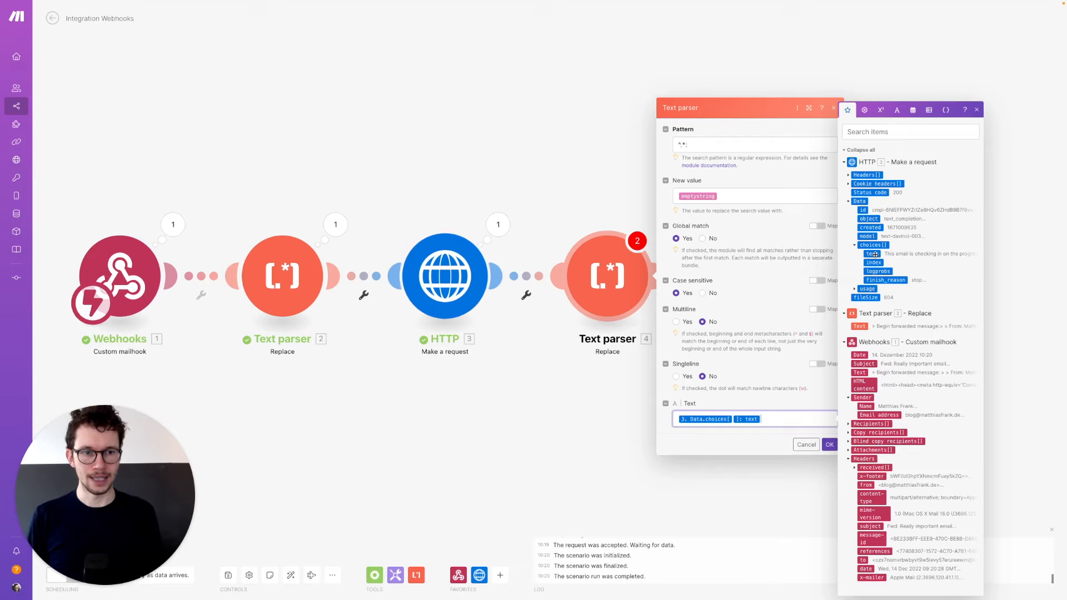
click(829, 445)
drag(881, 362, 777, 362)
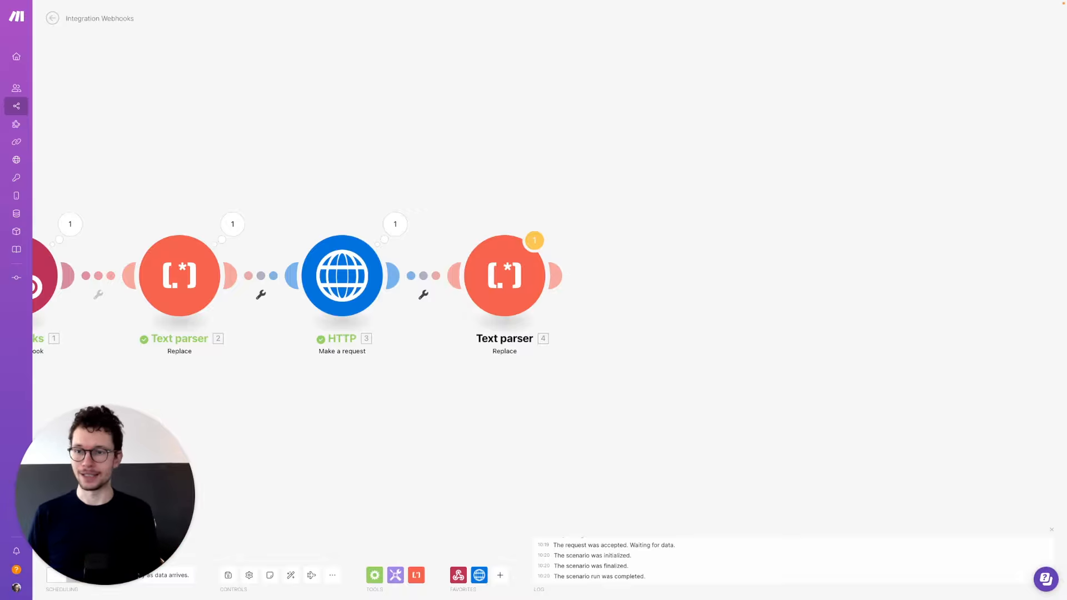
drag(462, 379, 834, 407)
drag(500, 419, 751, 431)
- Expand the Webhooks output's Text and copy the full forwarded email body
click(332, 243)
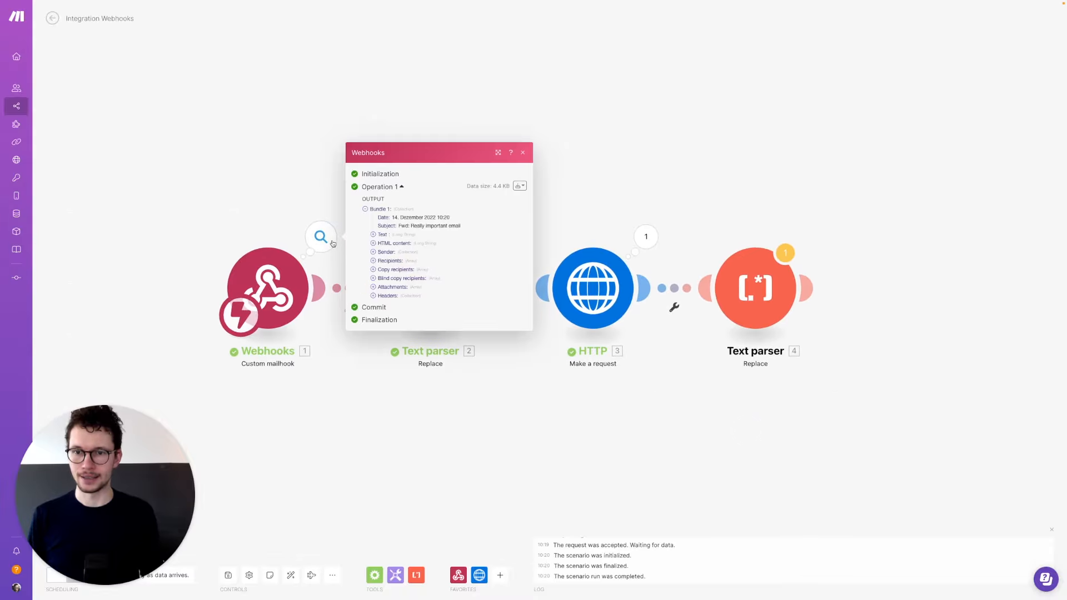
click(374, 235)
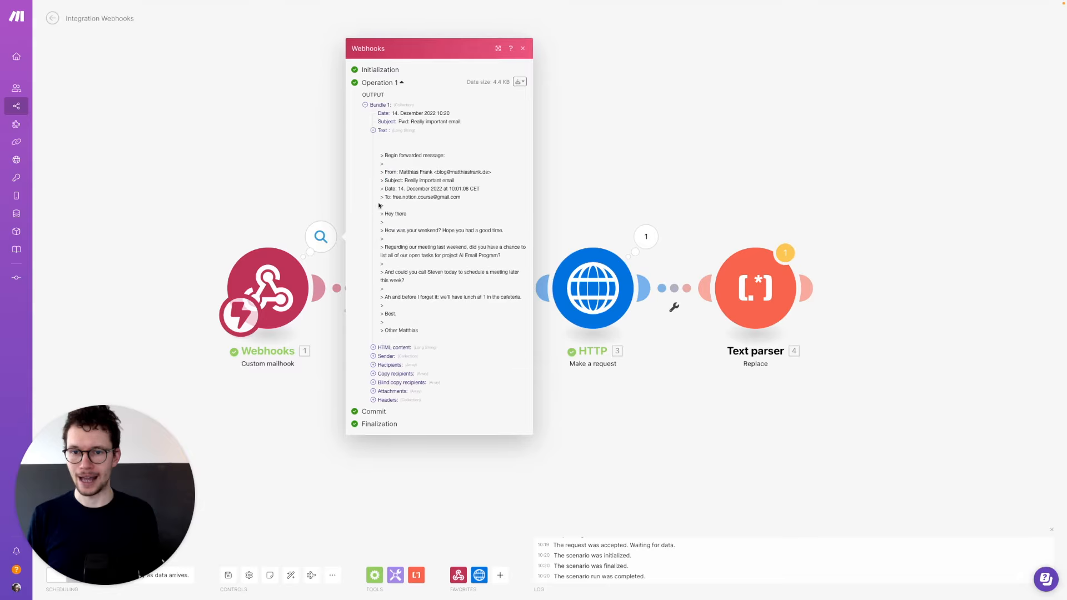
click(382, 172)
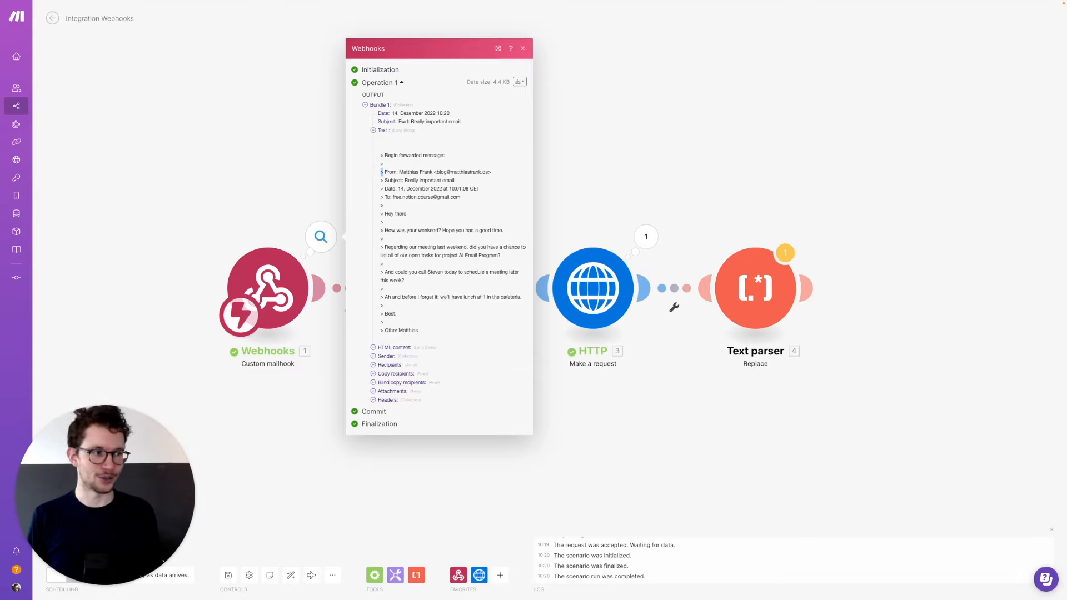
key(super+a)
key(super+c)
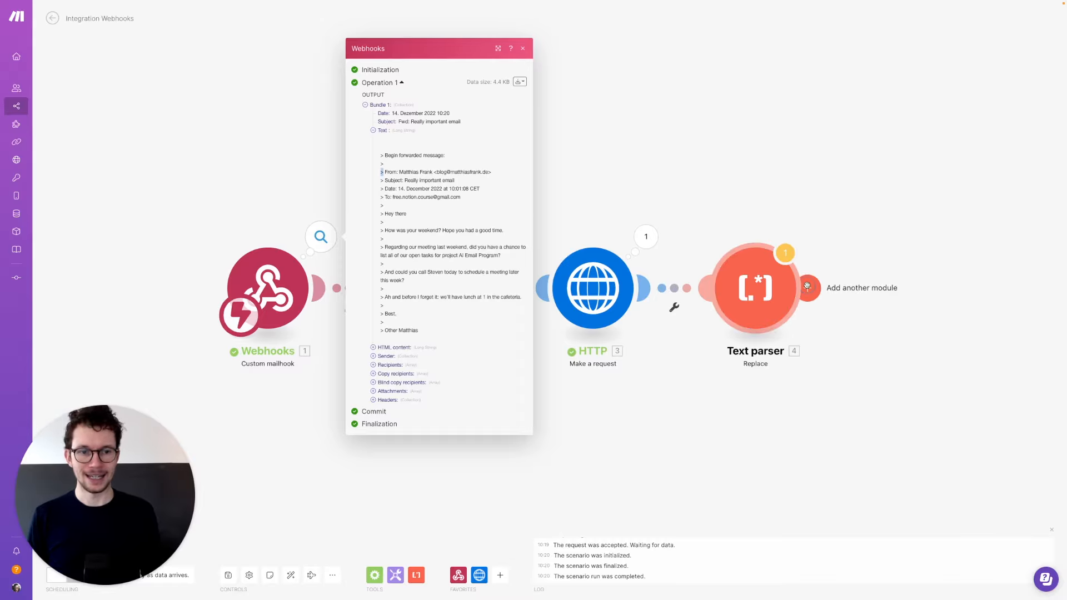
click(969, 304)
- Add a Text parser module with the Replace action, found by searching 'text p'
click(949, 326)
text(text parser)
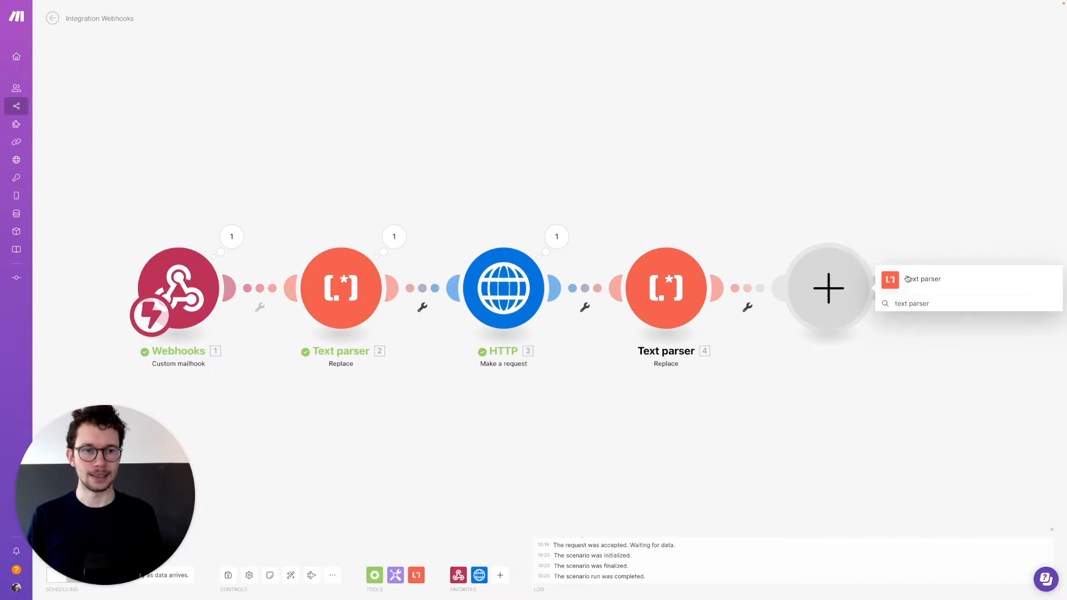
click(907, 279)
click(900, 355)
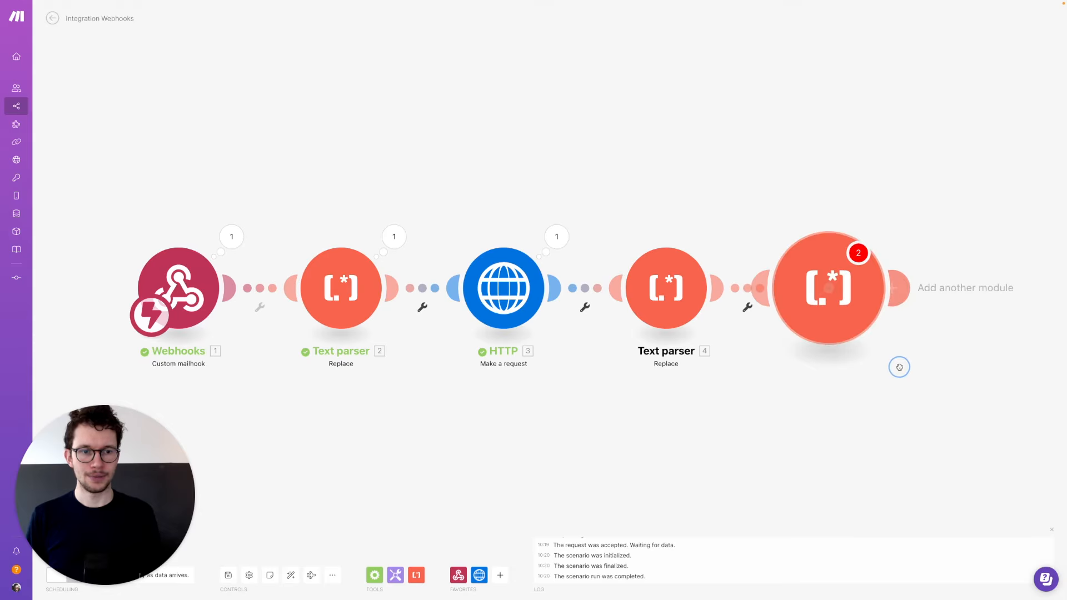
- Paste the regex into Pattern and set New value to emptystring
click(923, 156)
key(super+v)
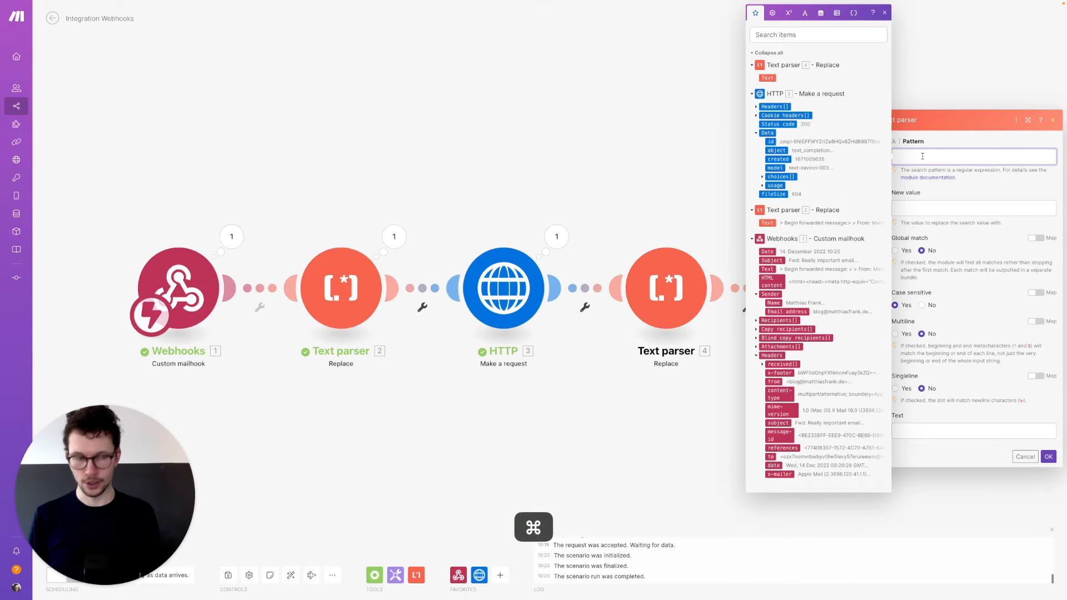
click(915, 184)
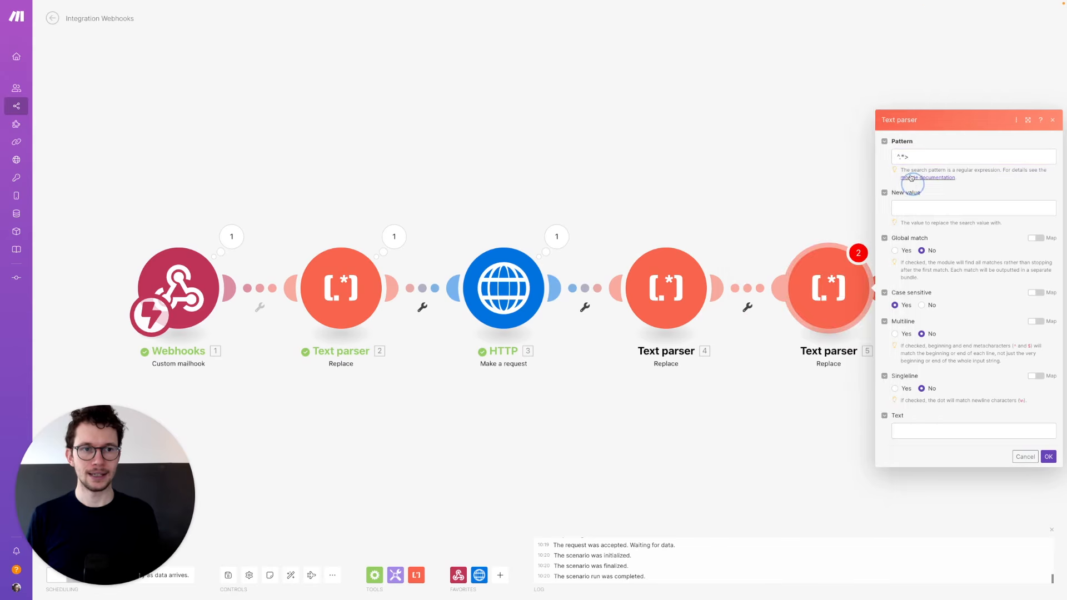
click(910, 205)
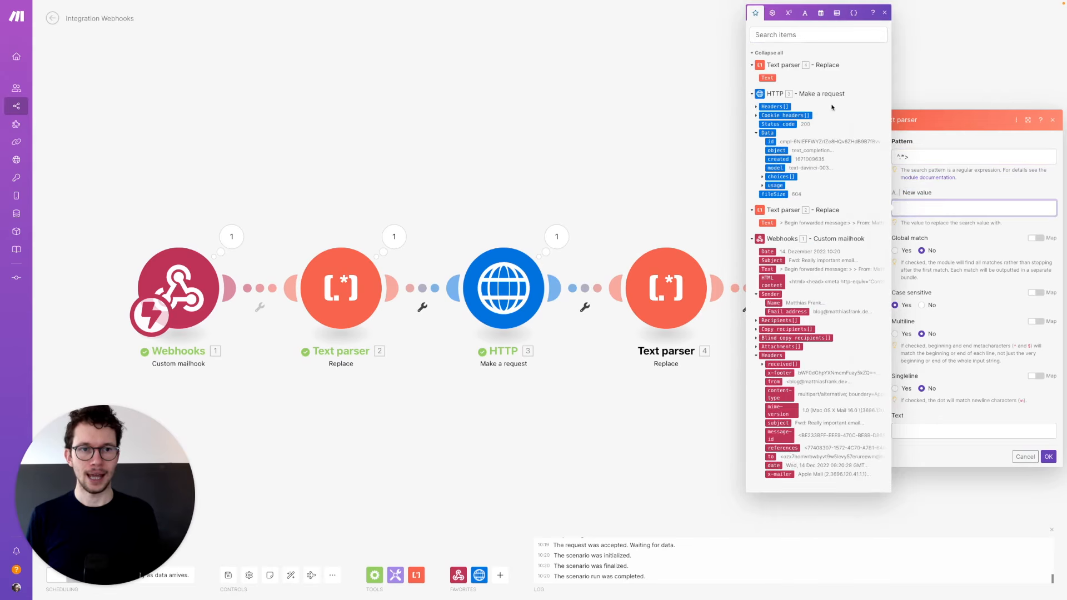
click(805, 12)
click(826, 264)
click(895, 251)
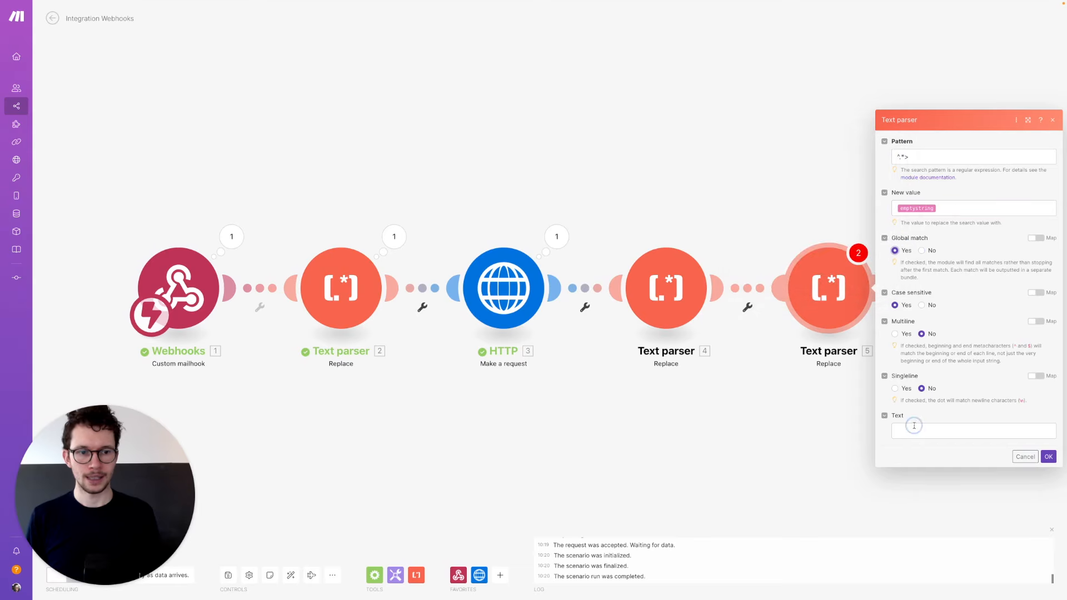
- Map the Webhooks email Text into the Text field and save the module
click(914, 426)
click(755, 363)
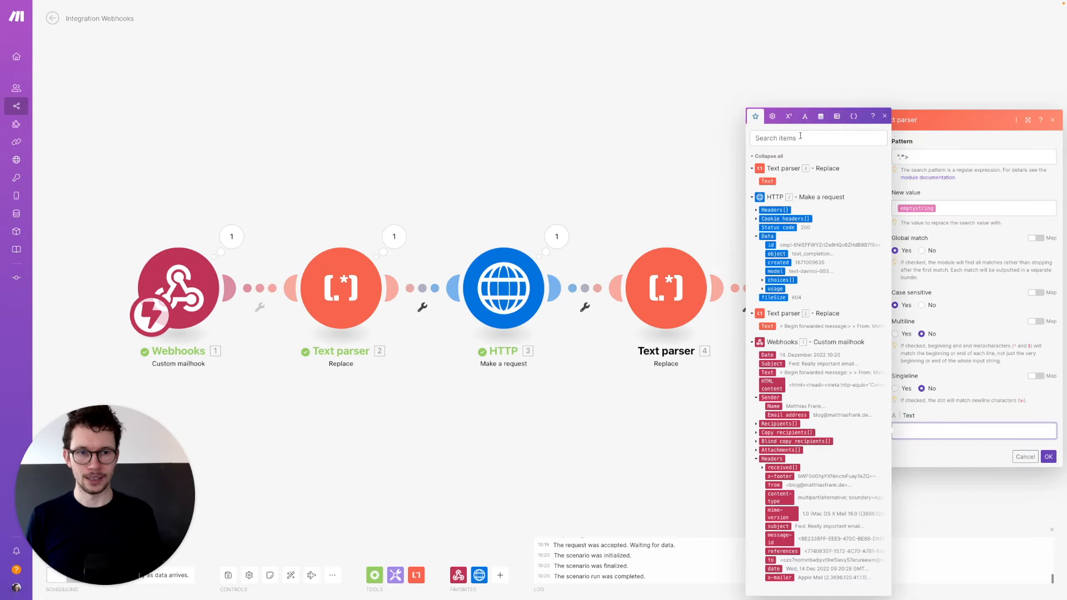
click(783, 374)
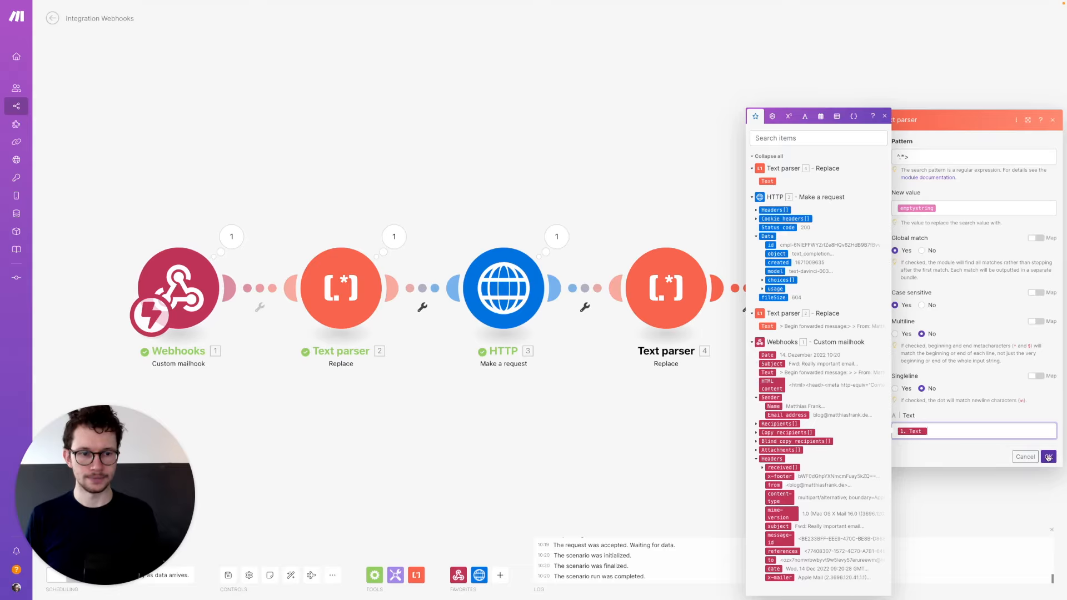
click(1049, 457)
drag(527, 434, 715, 394)
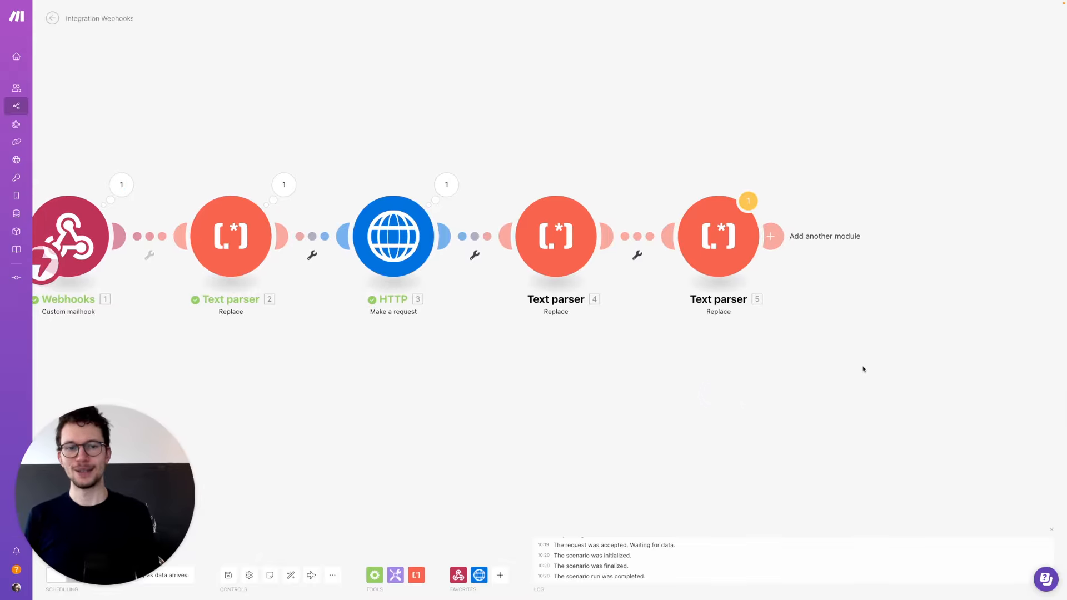
- Add a Notion 'Create a Database Item' module after Text parser 5
drag(853, 371, 683, 429)
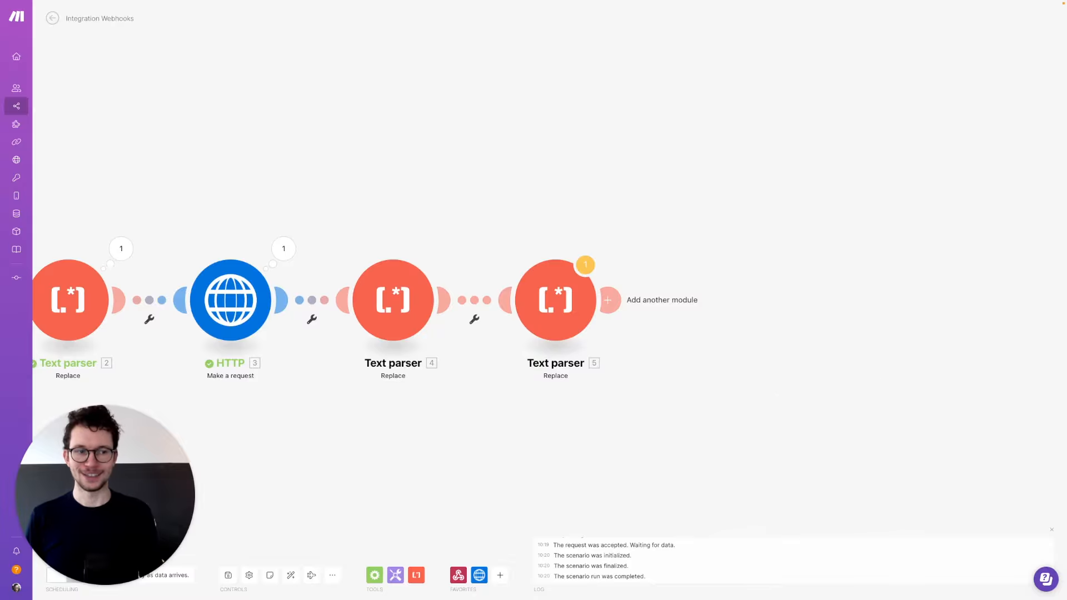
click(616, 303)
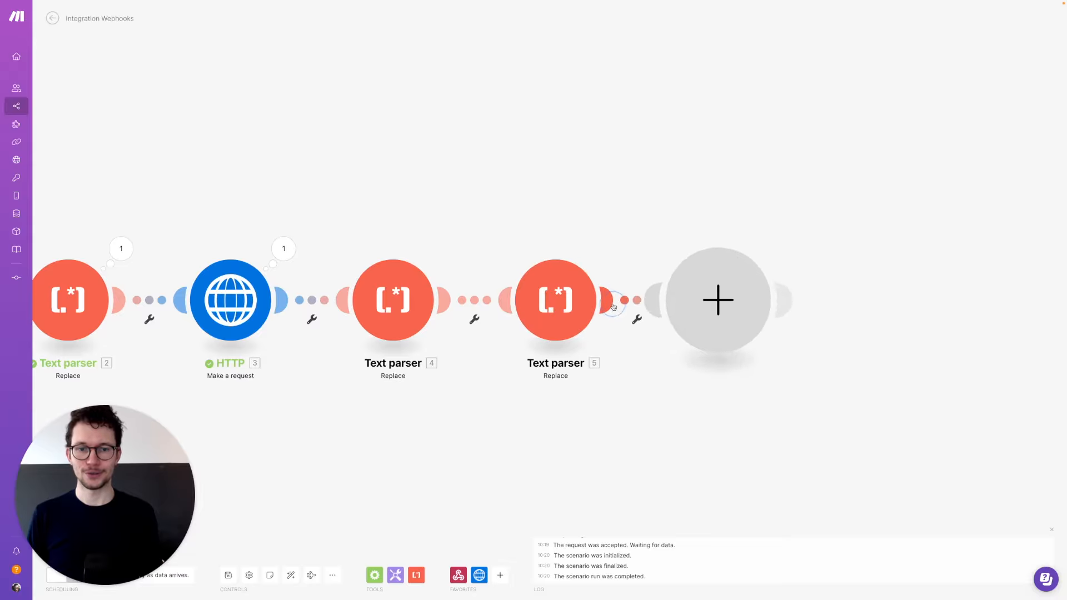
click(805, 305)
text(notion)
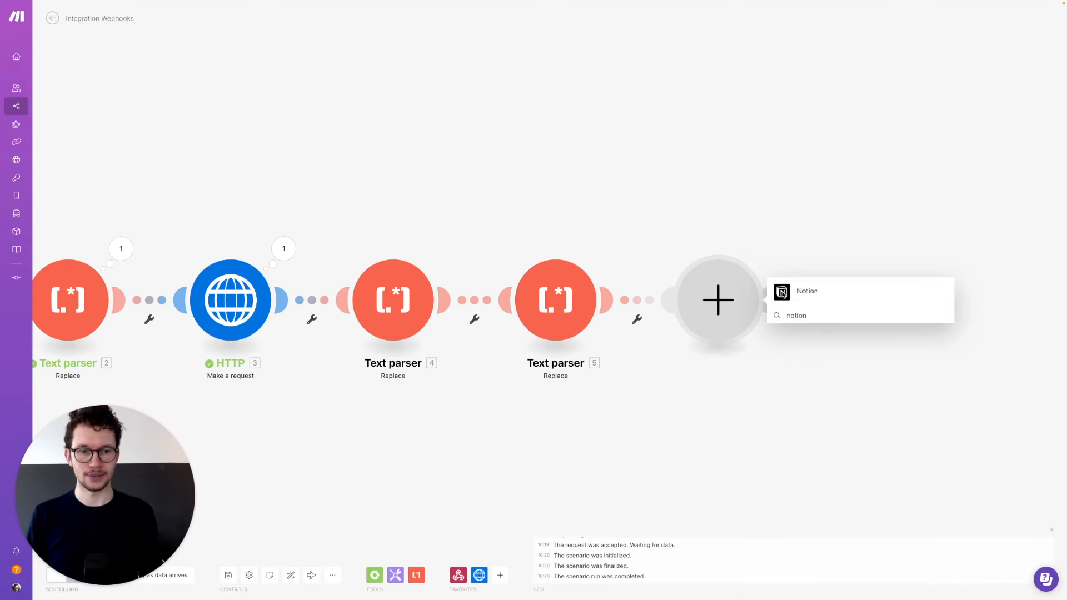
click(783, 294)
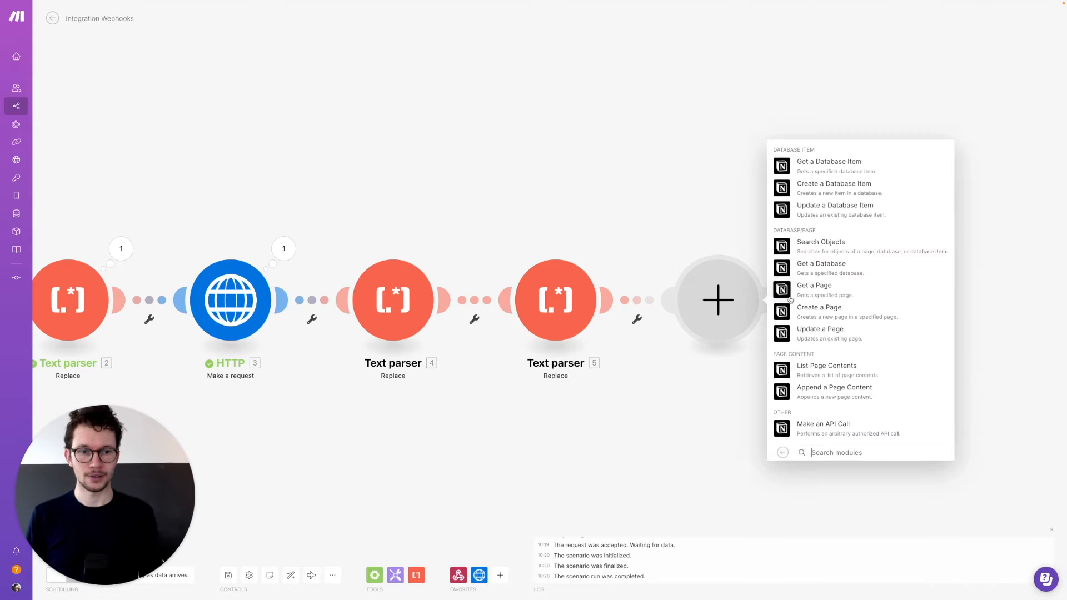
click(781, 187)
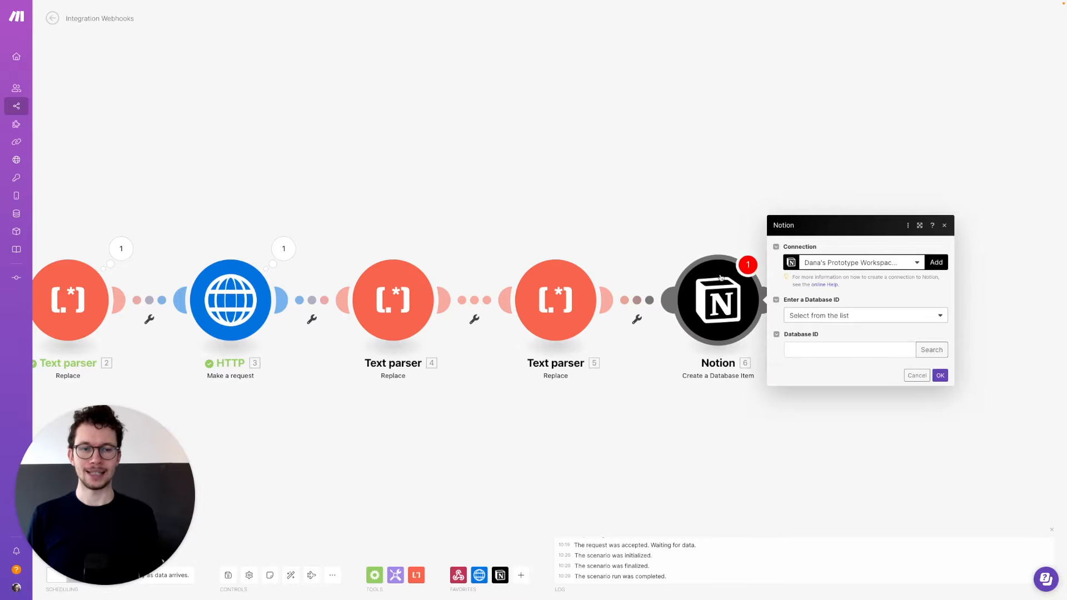
- Select 'My Notion connection (Sandbox)' for the Notion module, then switch to Notion with Cmd+3
click(852, 267)
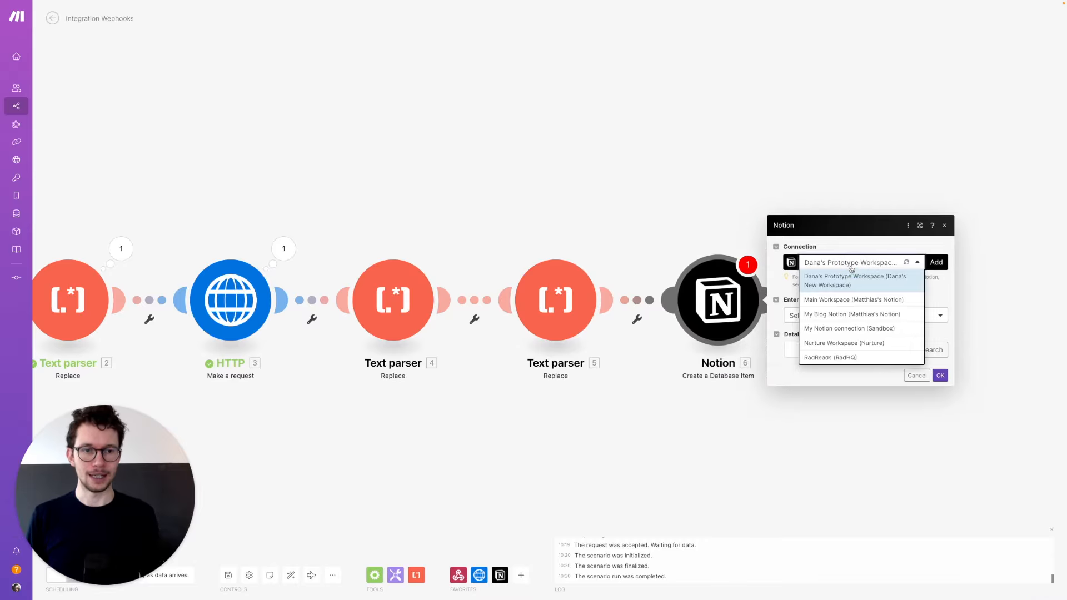
click(843, 328)
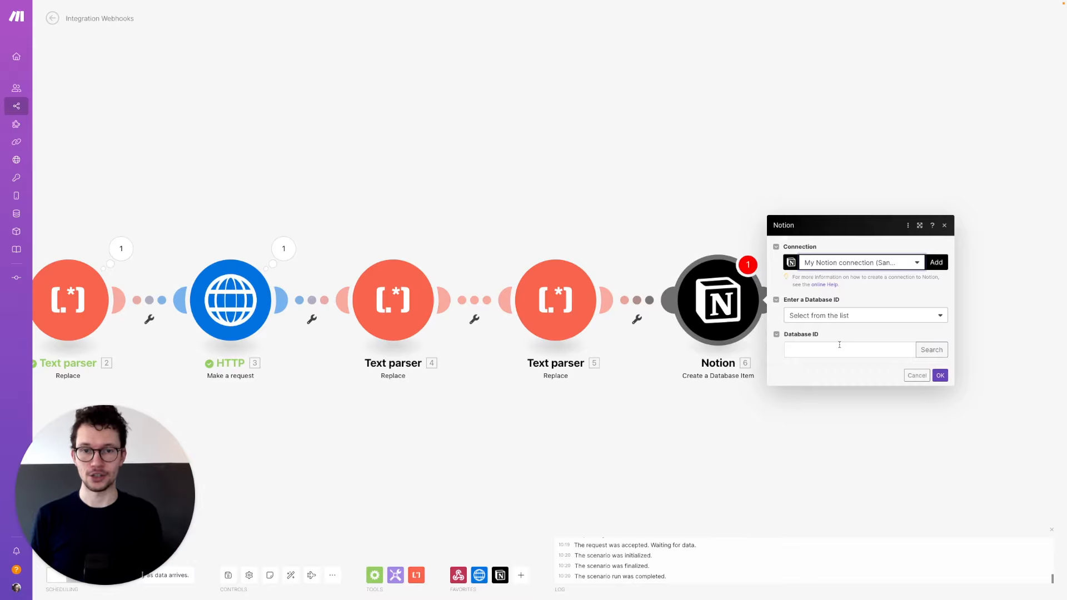
key(super+3)
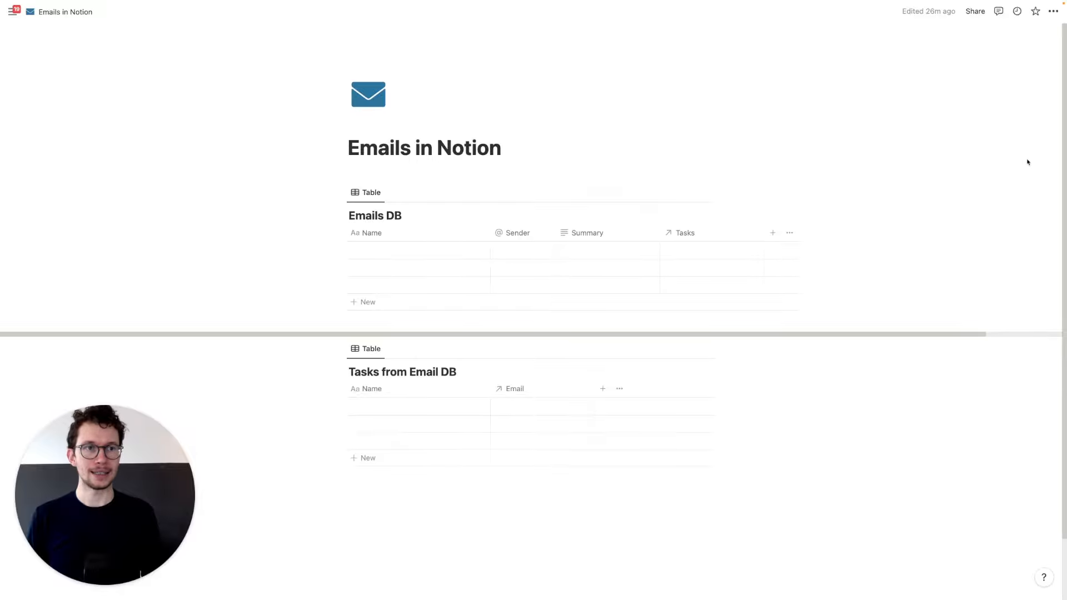
- Add Integromat as a connection on the Emails in Notion page, then return to Make
click(1053, 11)
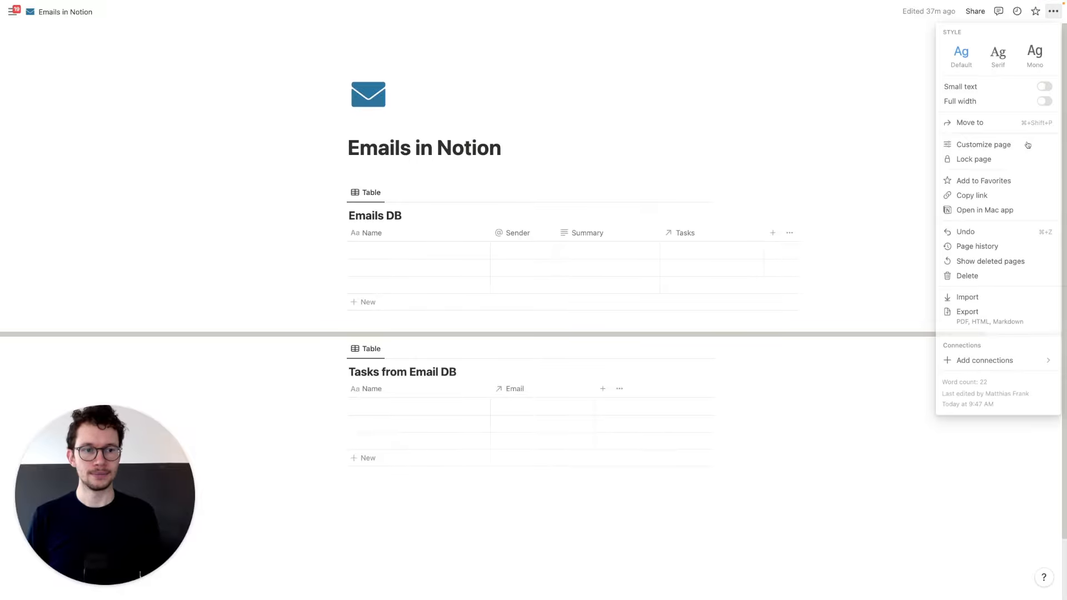
mouse_move(970, 356)
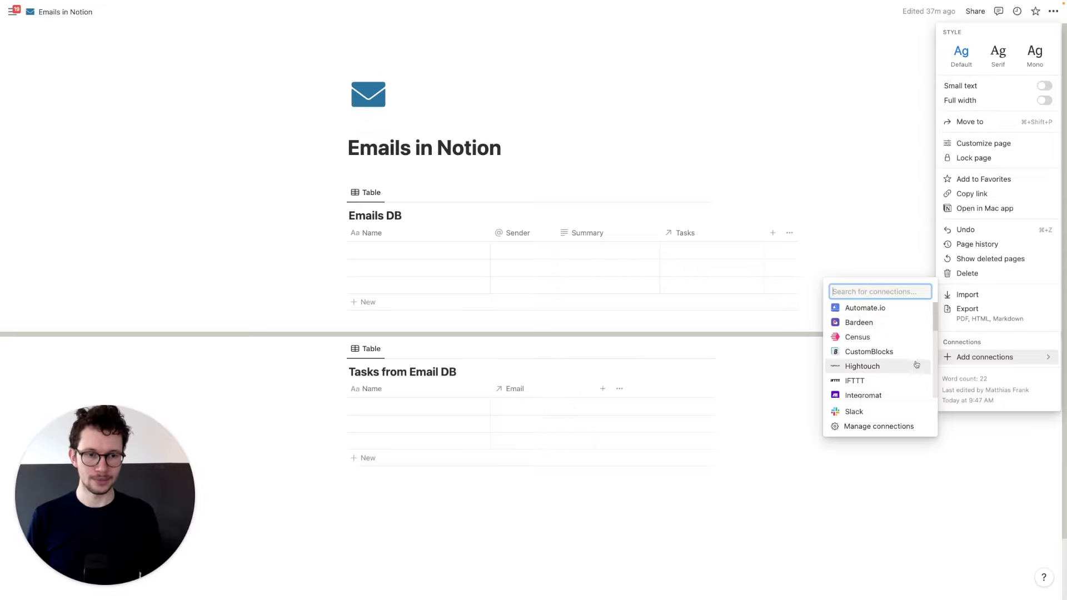
click(865, 387)
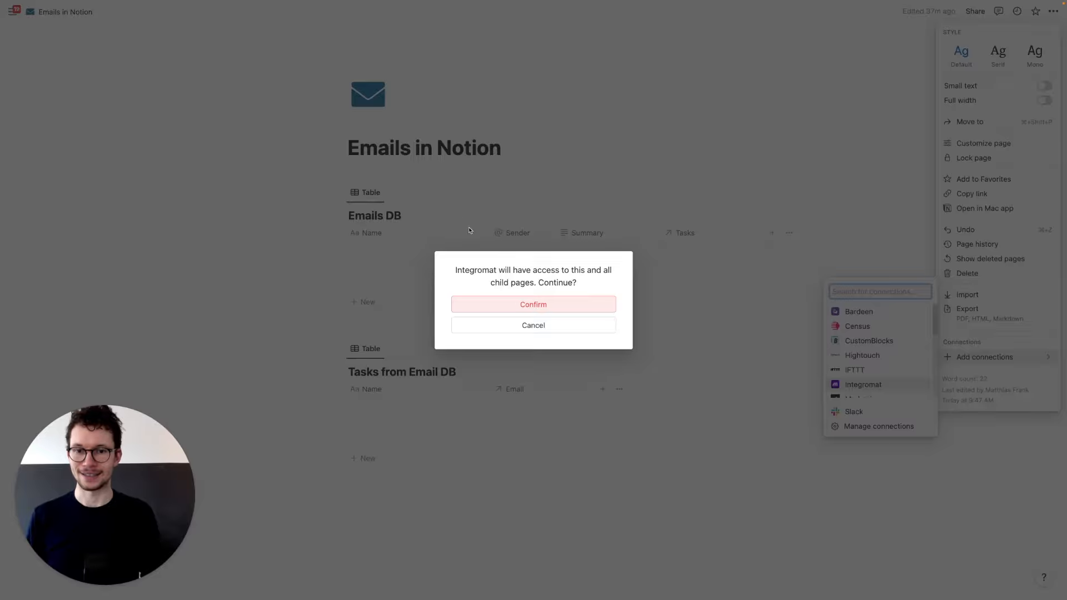
click(494, 311)
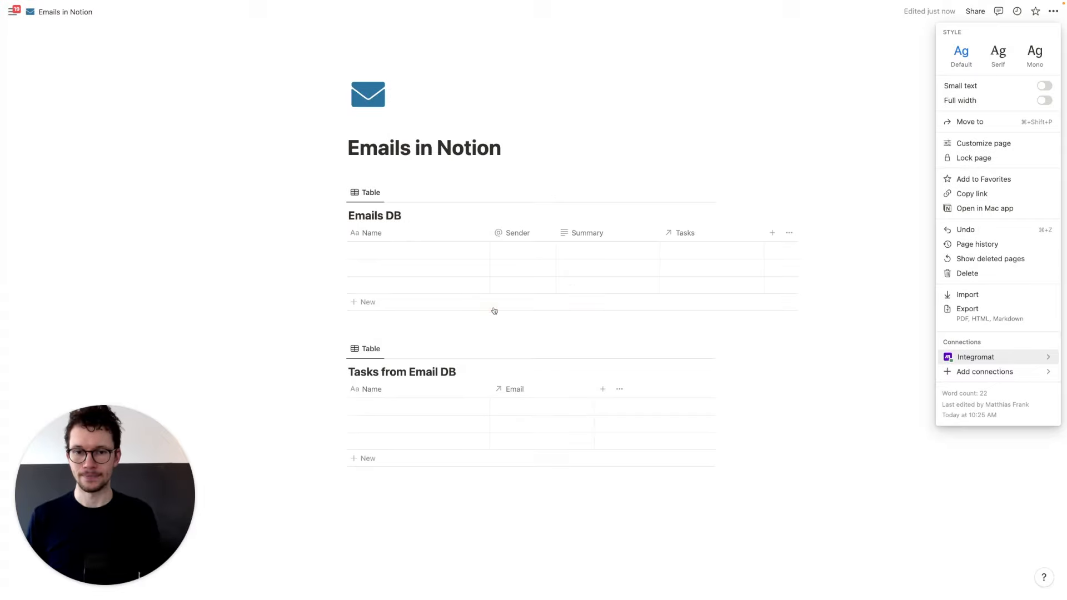
click(492, 146)
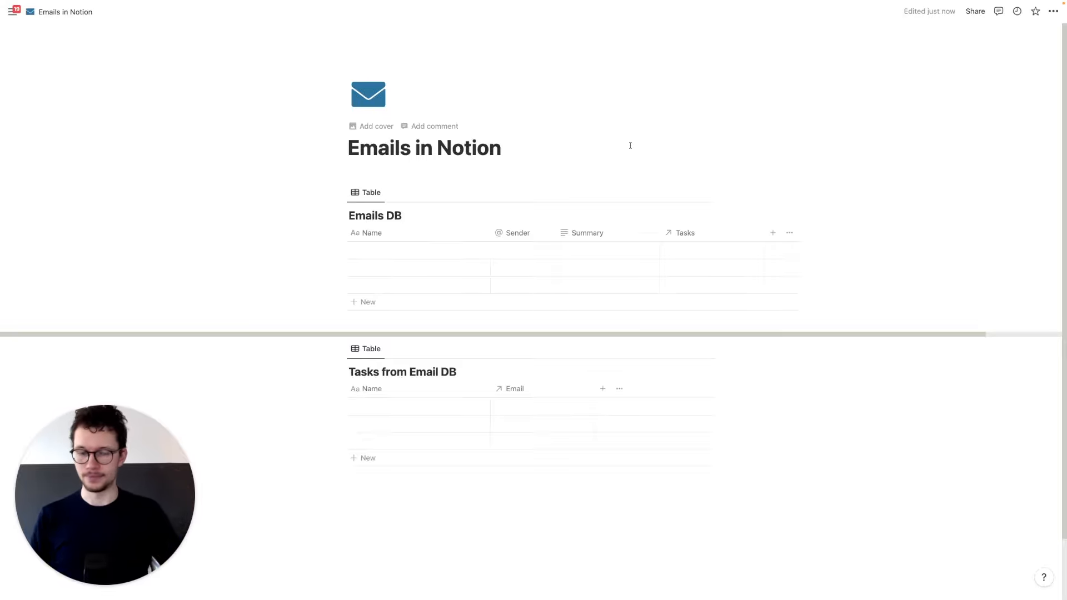
key(super+1)
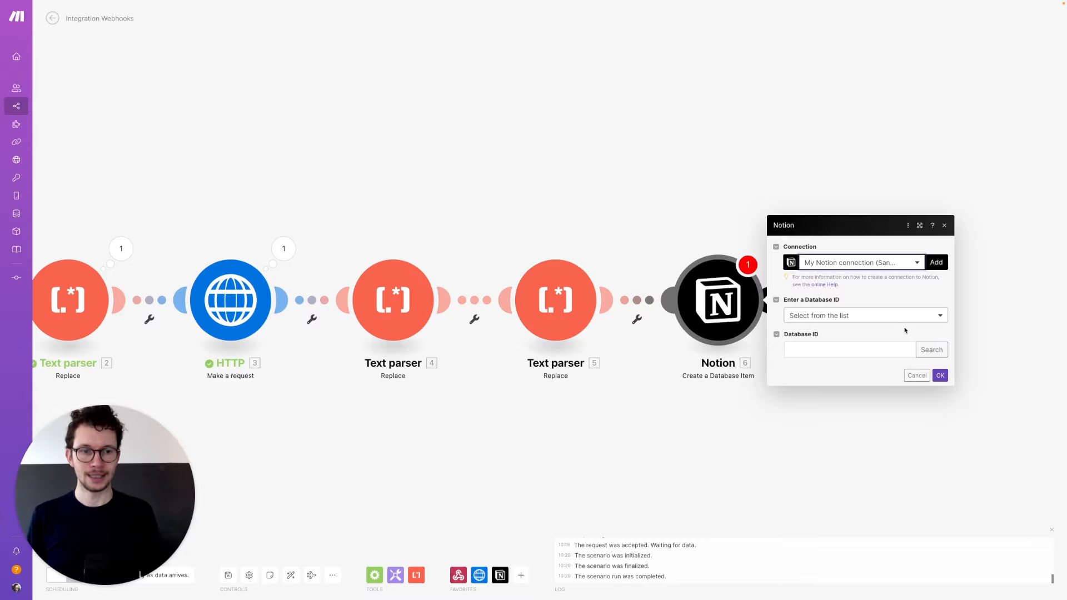
click(931, 350)
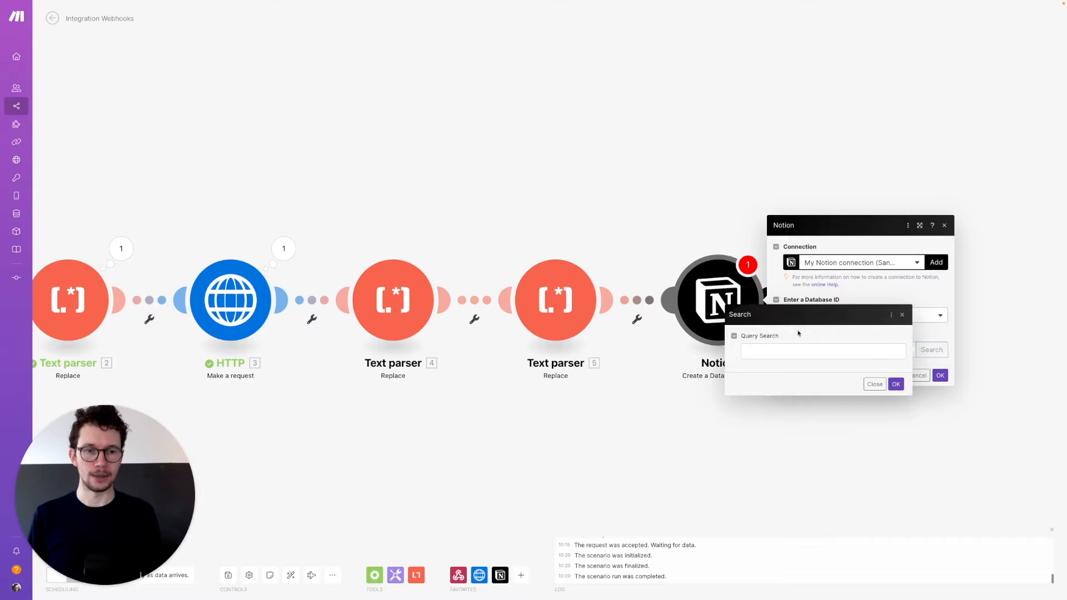
click(766, 350)
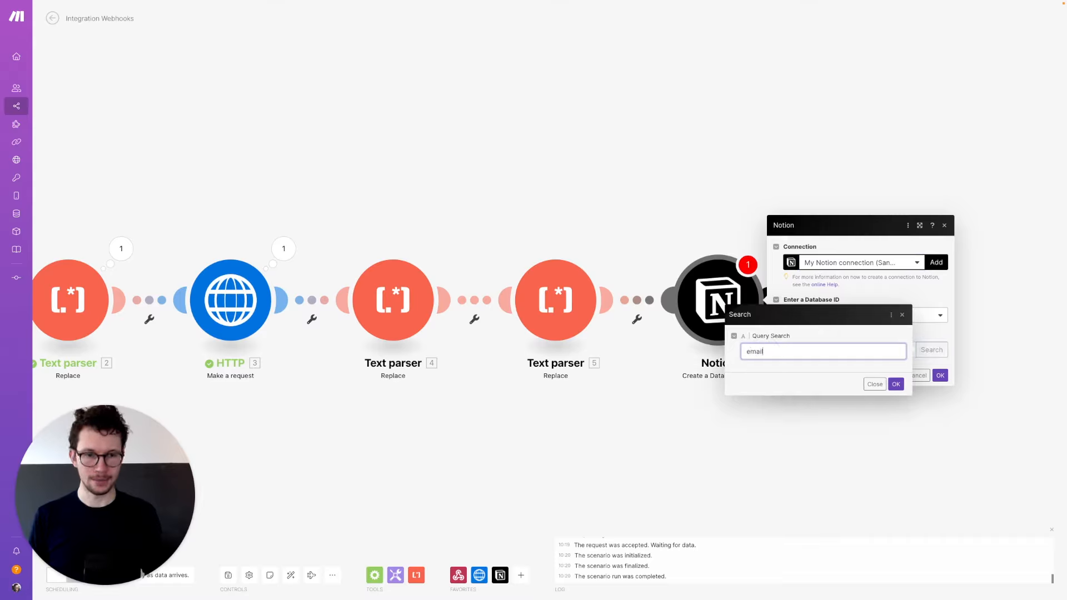
click(894, 386)
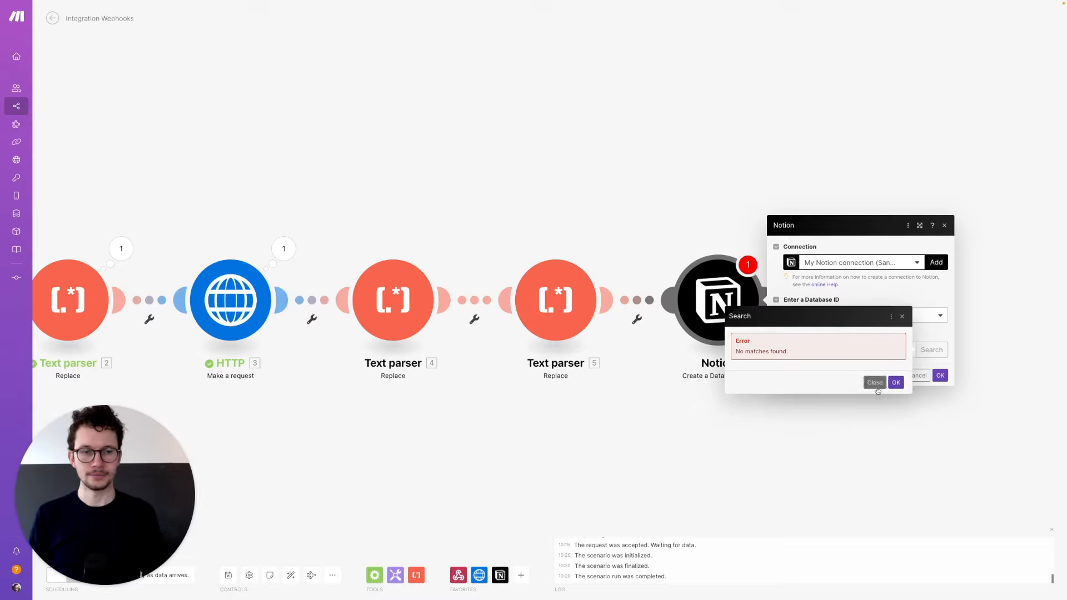
click(894, 381)
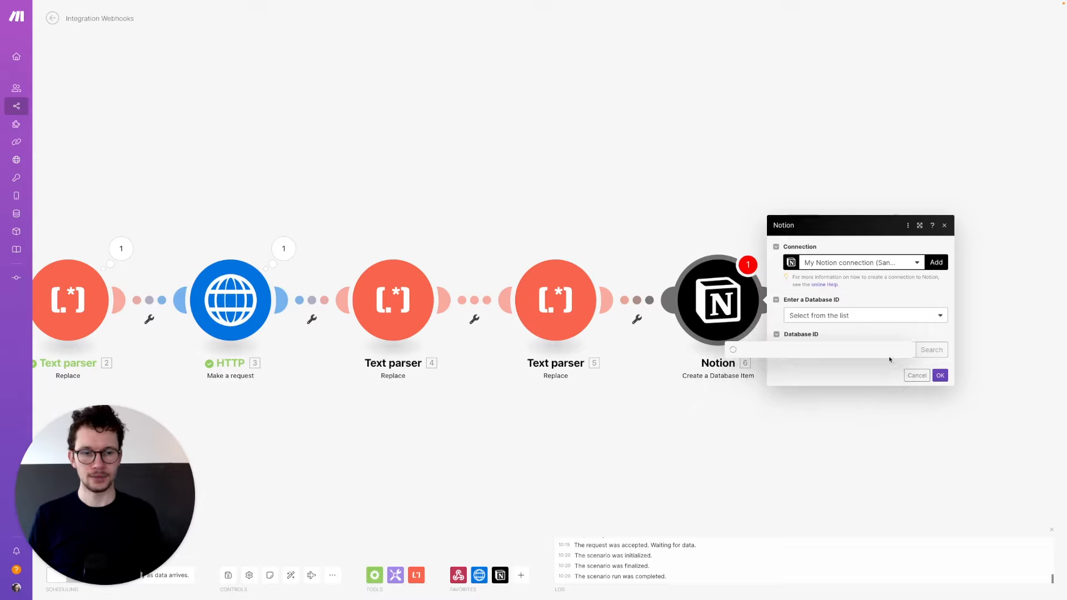
click(904, 316)
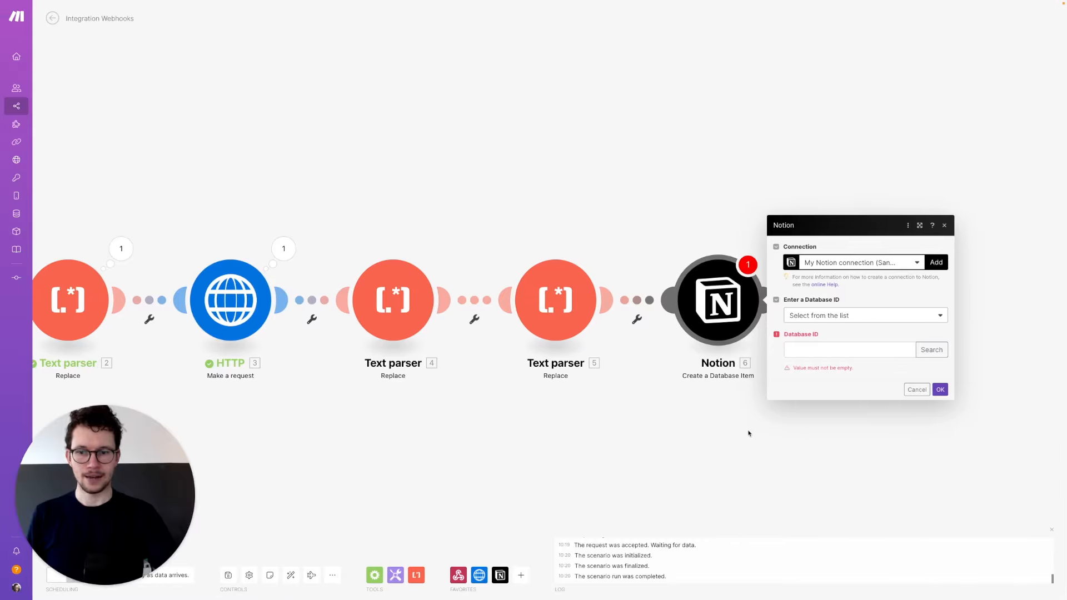
key(super+3)
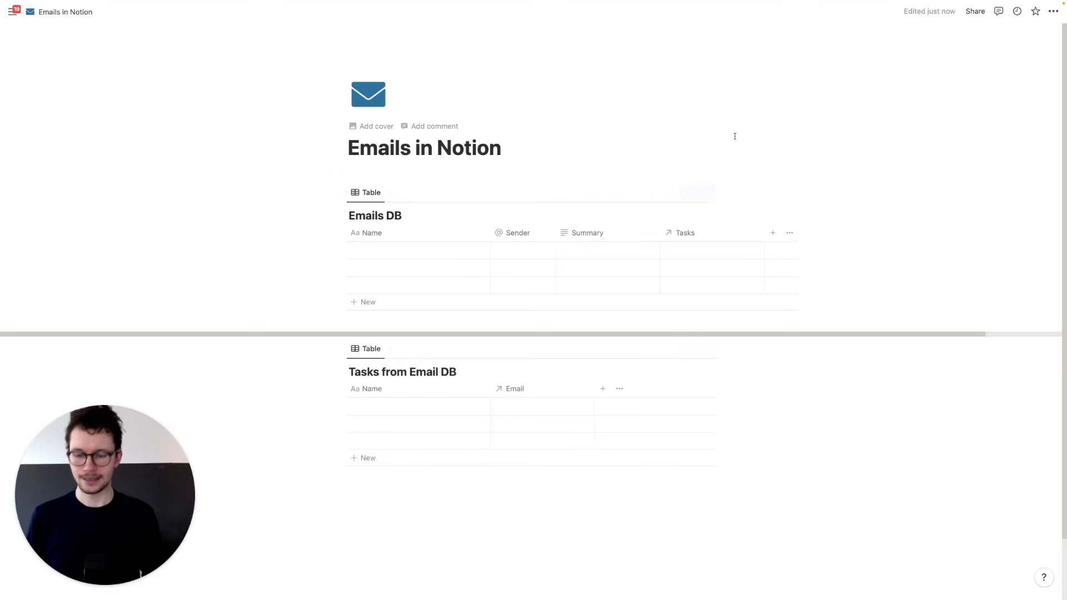
key(super+1)
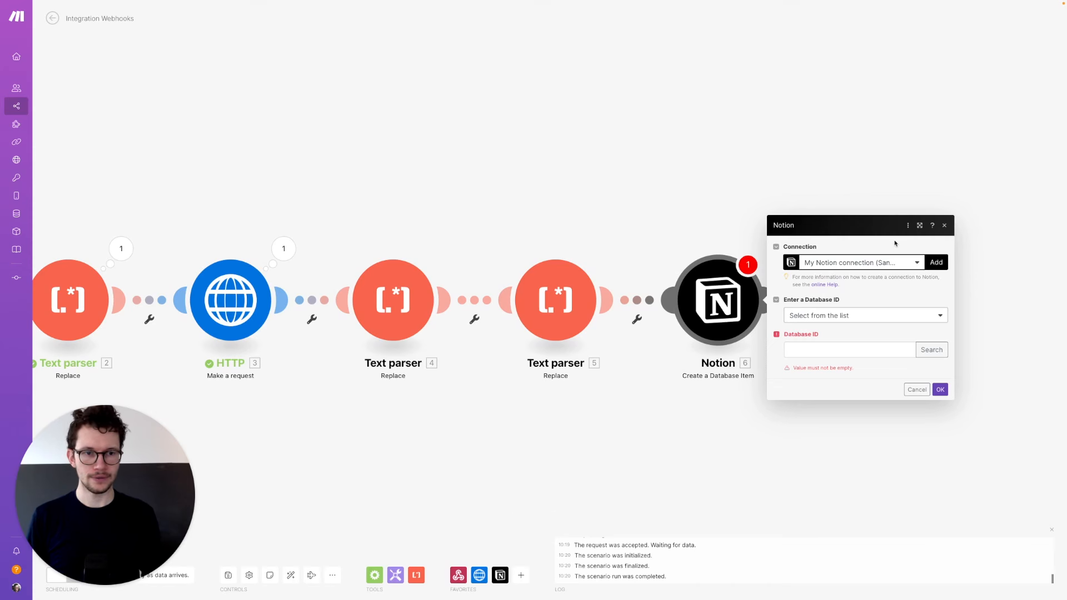
- Search the Database ID for 'emails' and select Emails DB
click(931, 350)
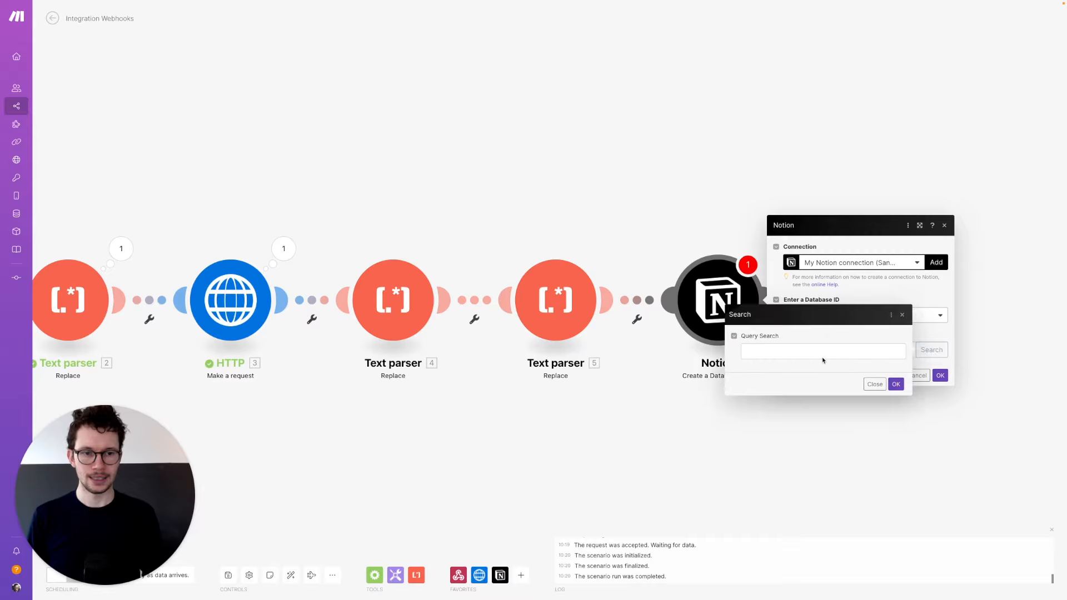
text(emails)
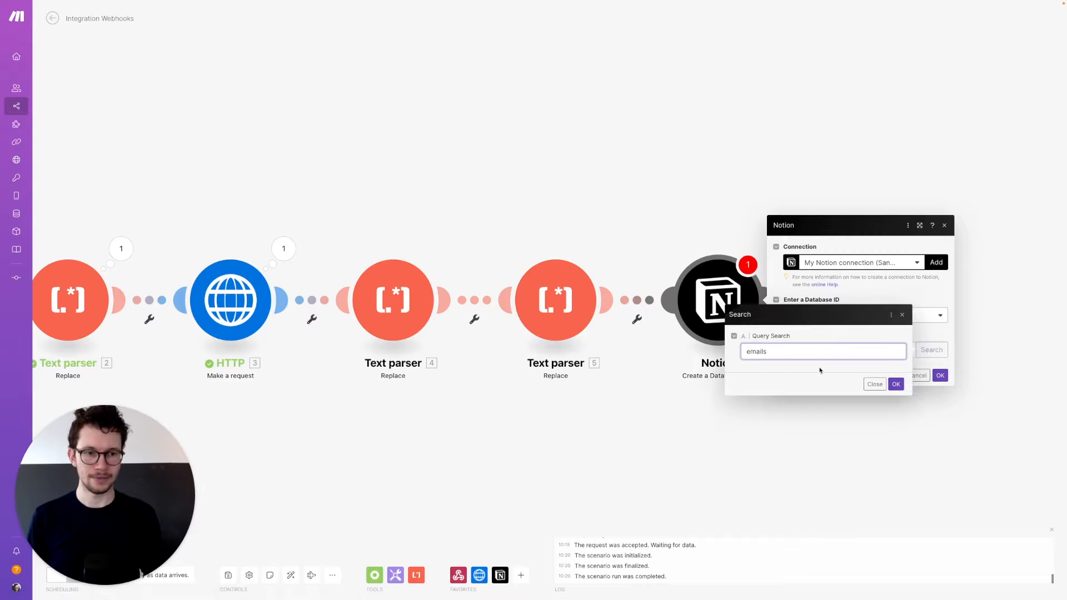
click(890, 385)
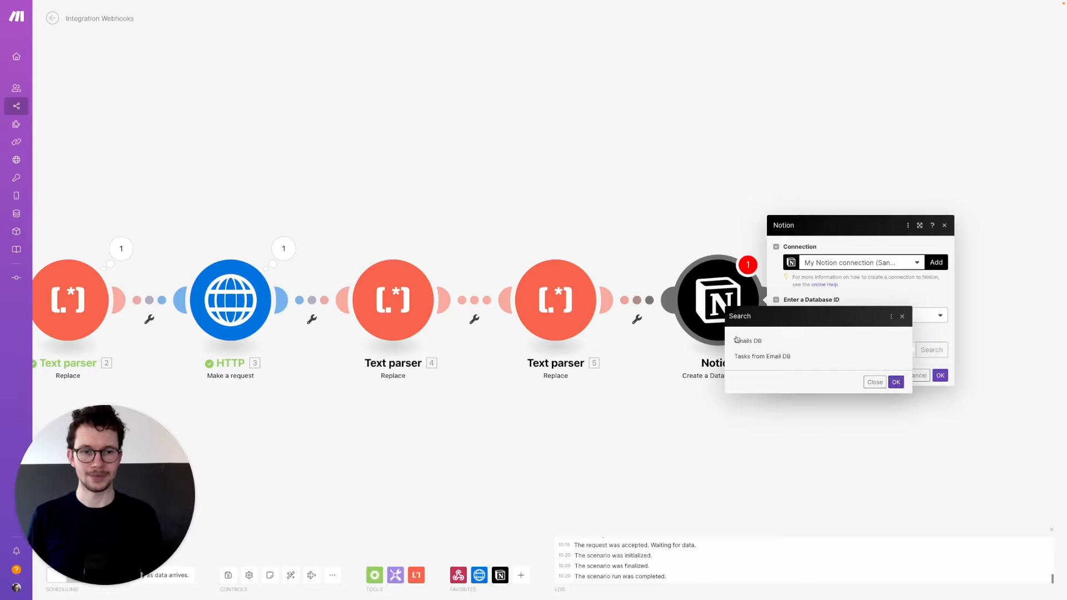
click(746, 341)
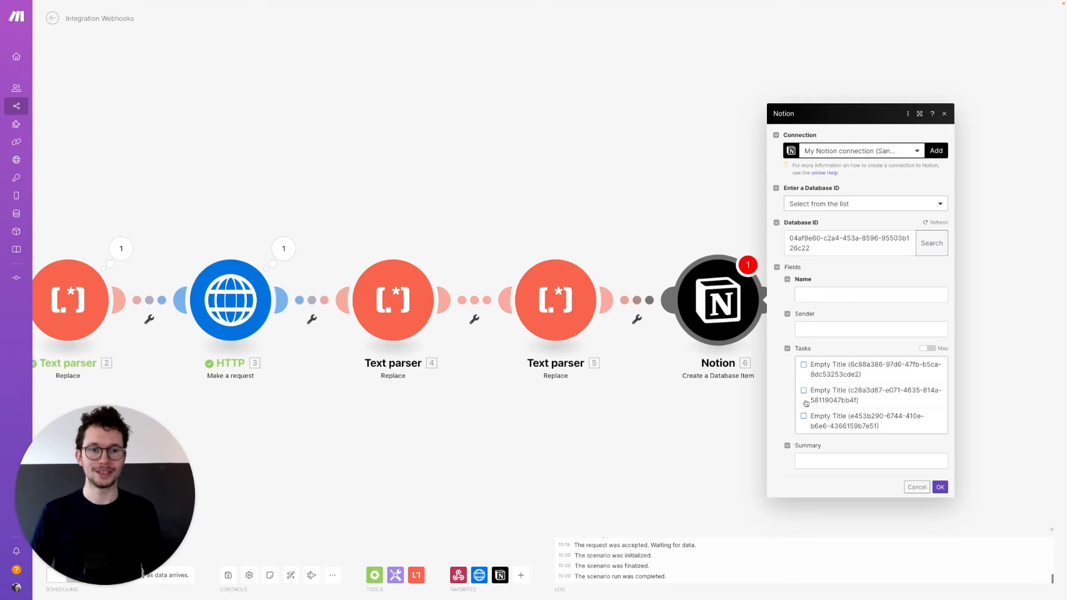
- Insert the replace() text function into the Notion item's Name field
click(809, 298)
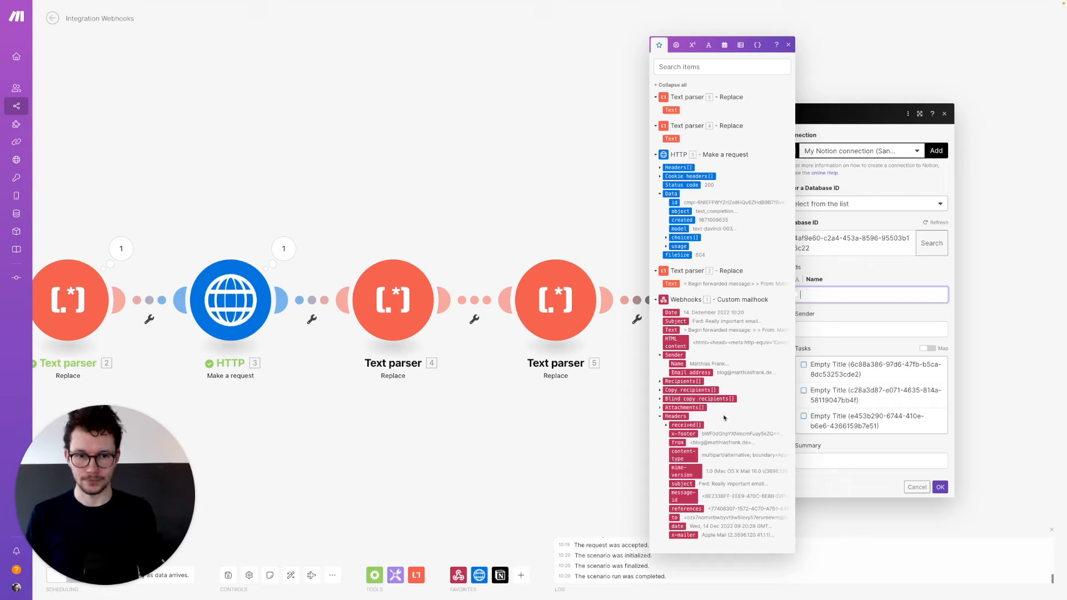
click(702, 321)
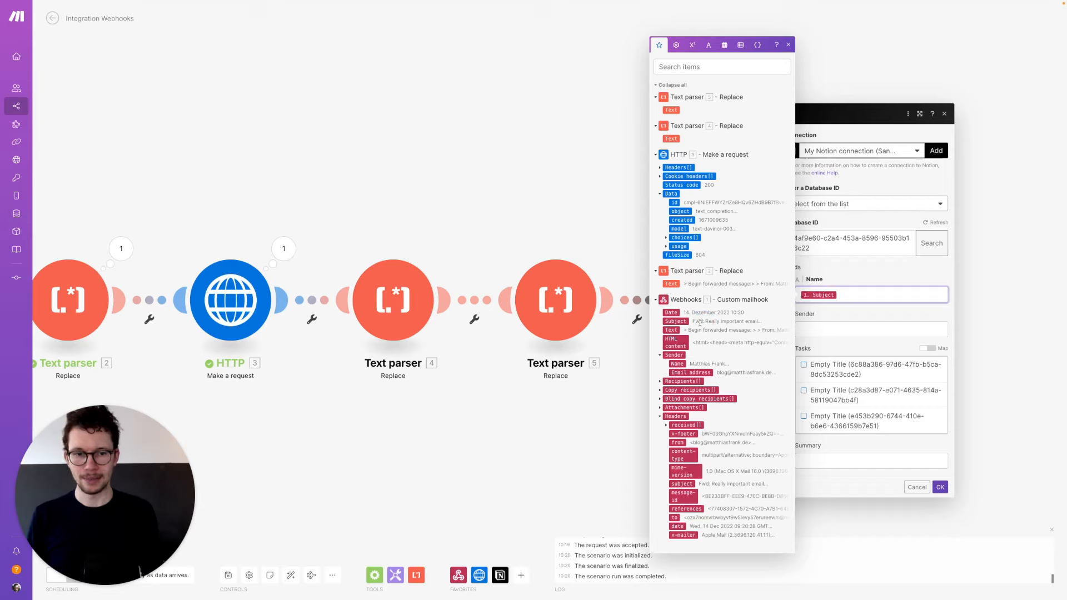
key(BackSpace)
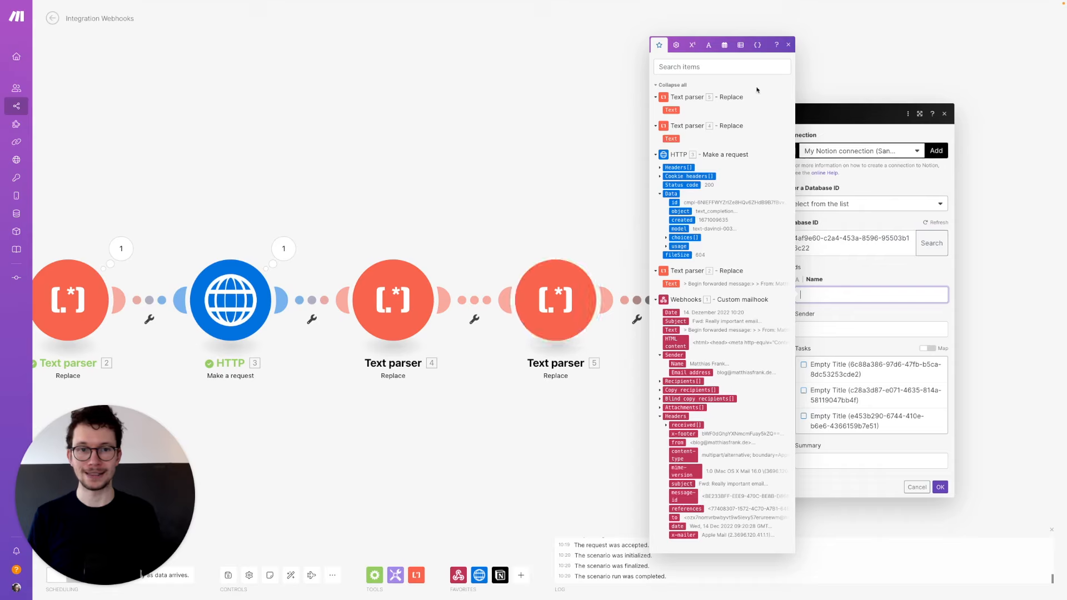
click(708, 48)
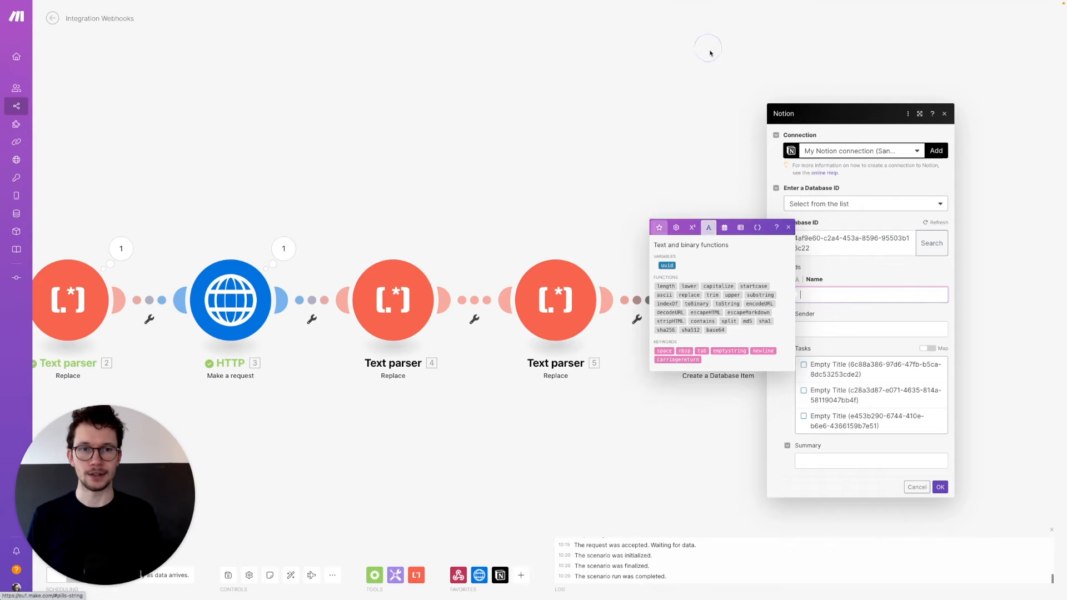
click(690, 295)
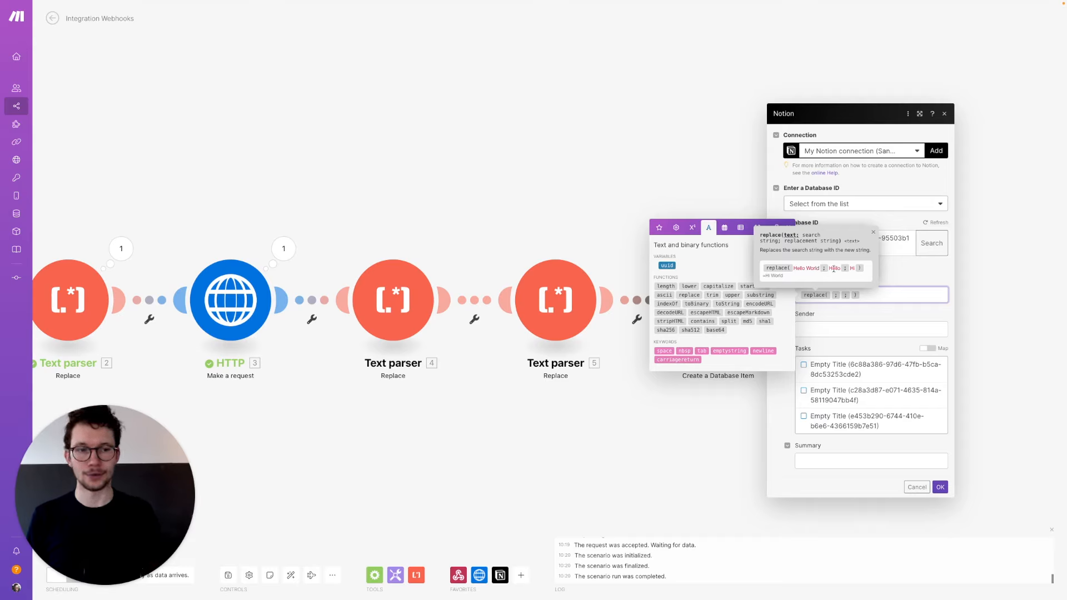
- Fill replace() with 1. Subject, search text 'Fwd:' and emptystring as replacement
click(659, 228)
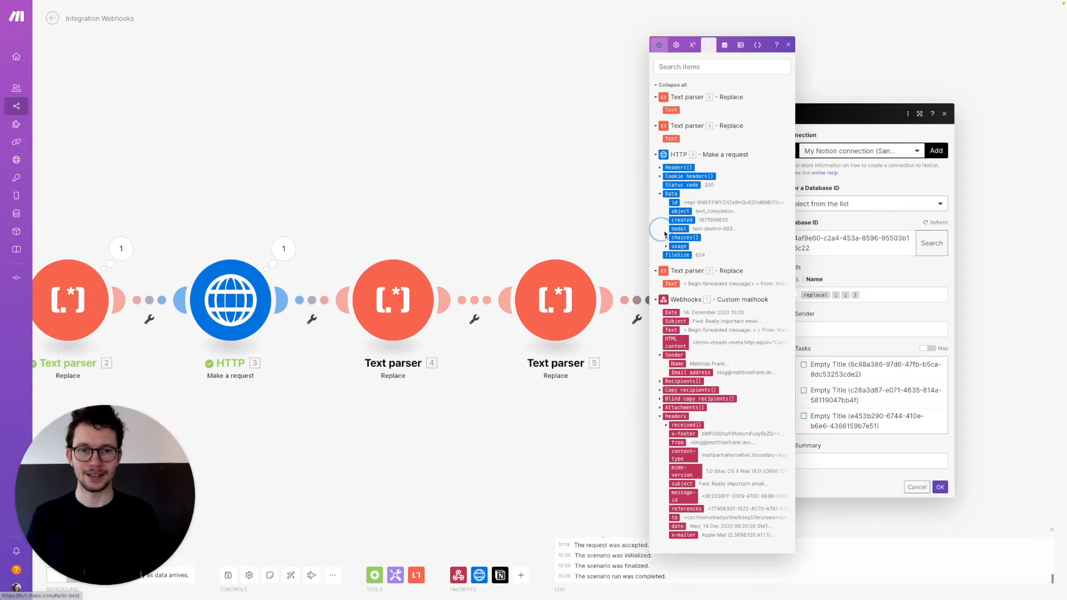
click(681, 321)
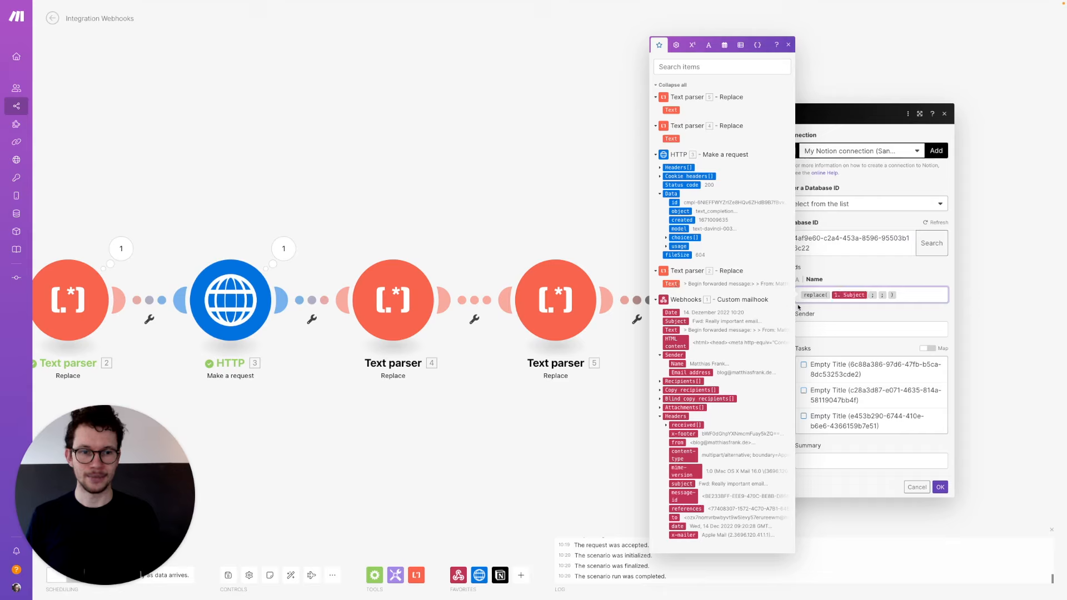
click(878, 294)
text(Fwd)
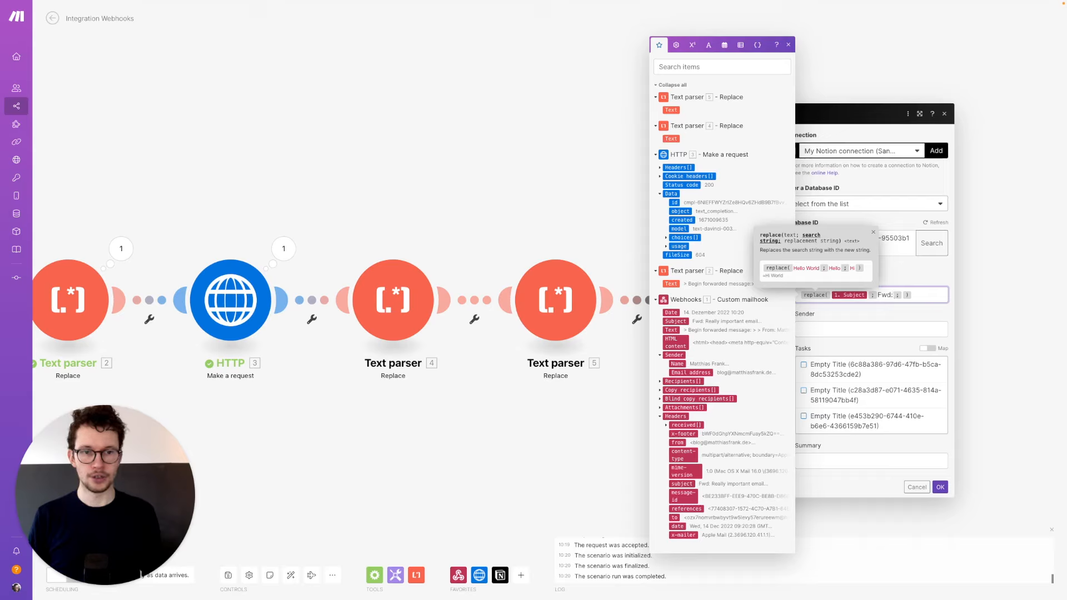
text(:)
click(905, 295)
click(708, 44)
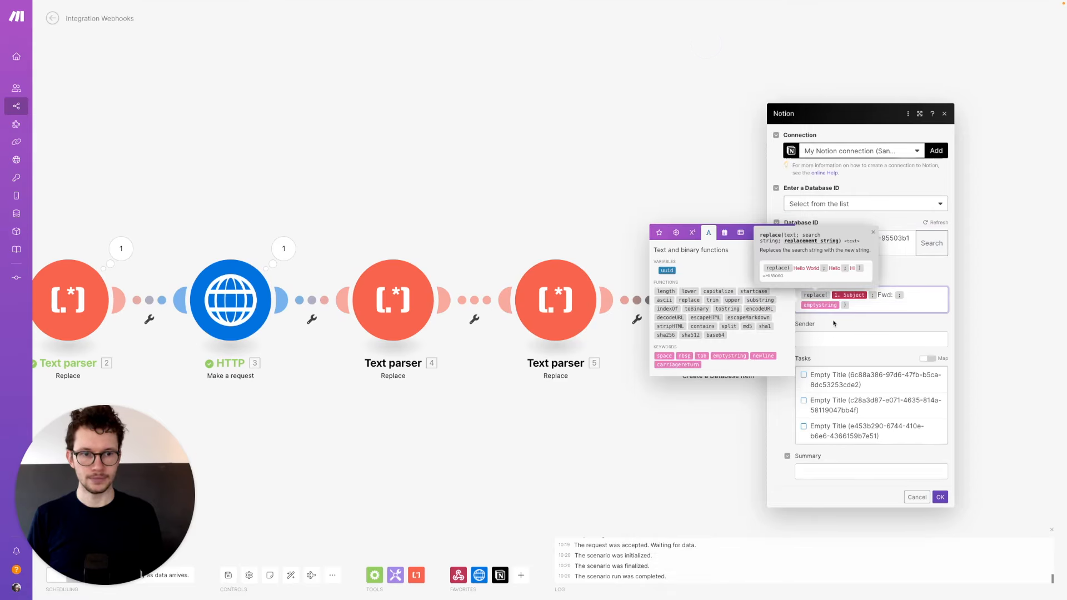
click(730, 351)
click(821, 340)
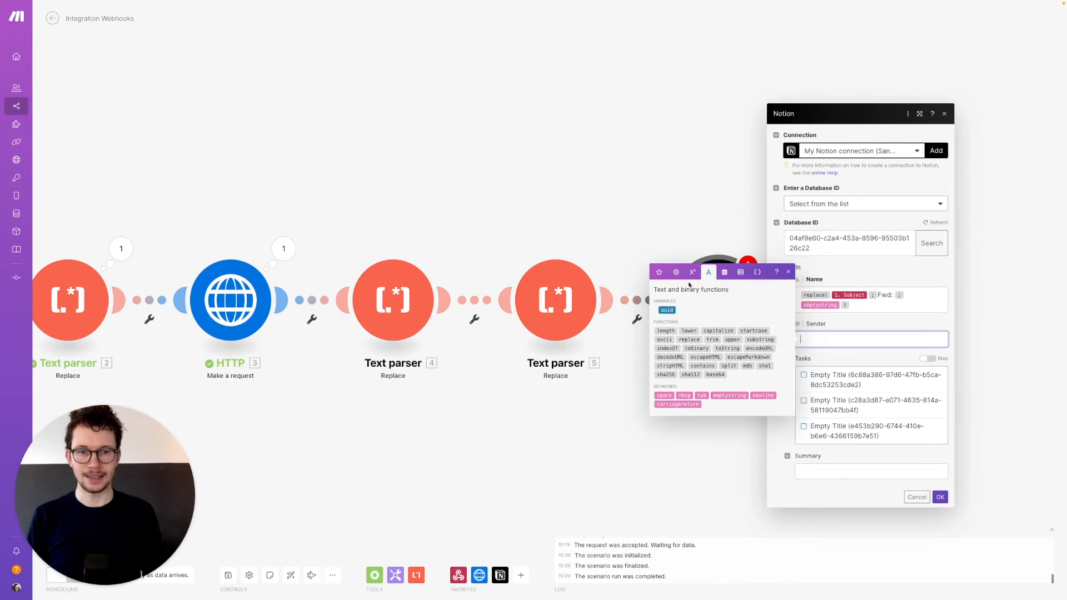
click(819, 325)
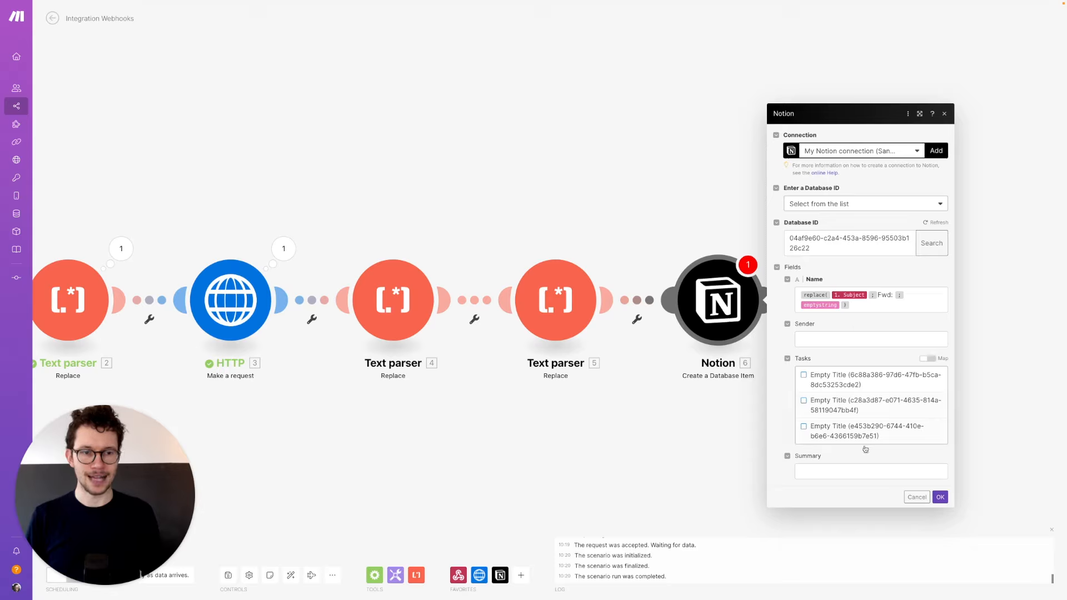
- Map the HTTP choices[] text into Summary and save the Notion module
click(822, 472)
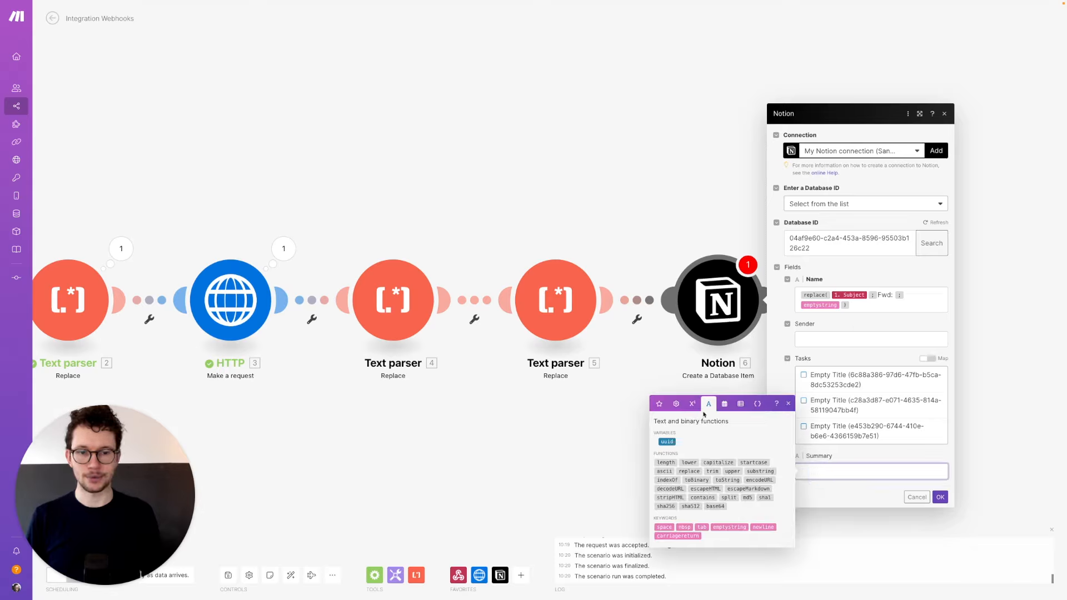
click(659, 404)
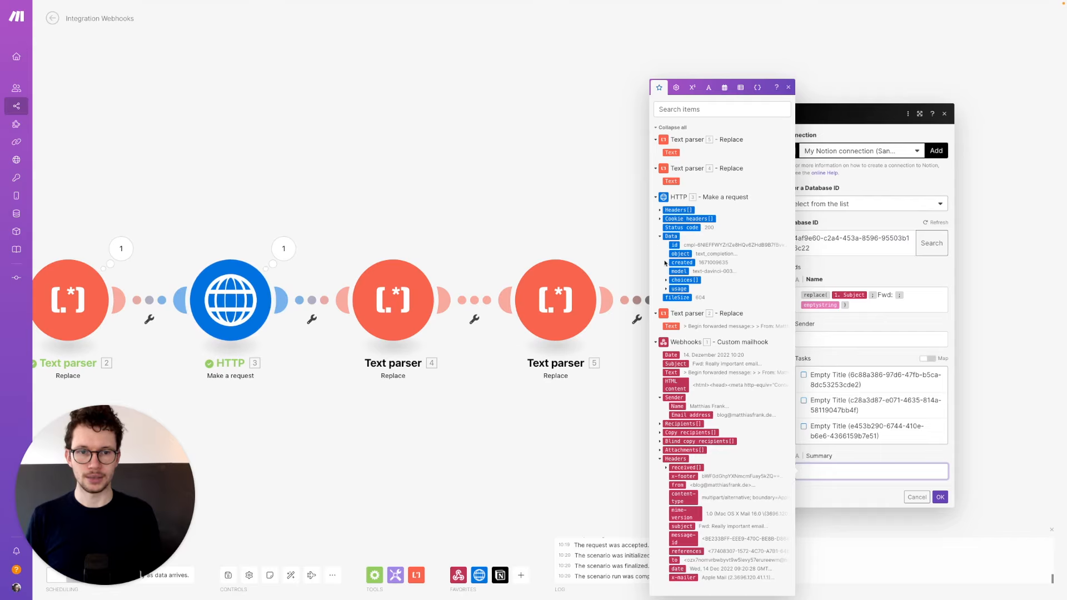
click(667, 284)
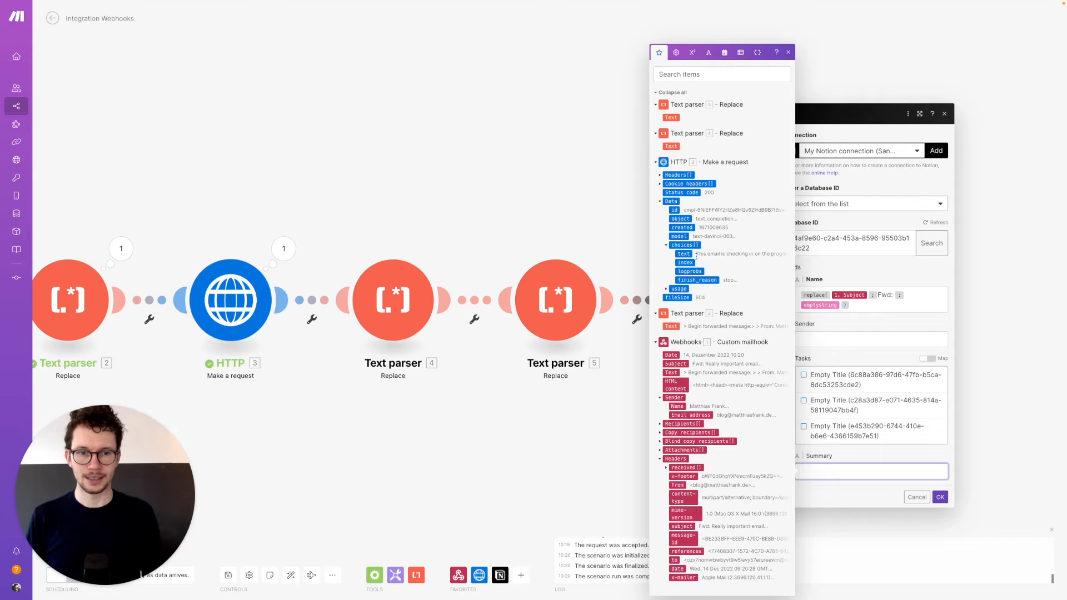
click(684, 254)
click(940, 497)
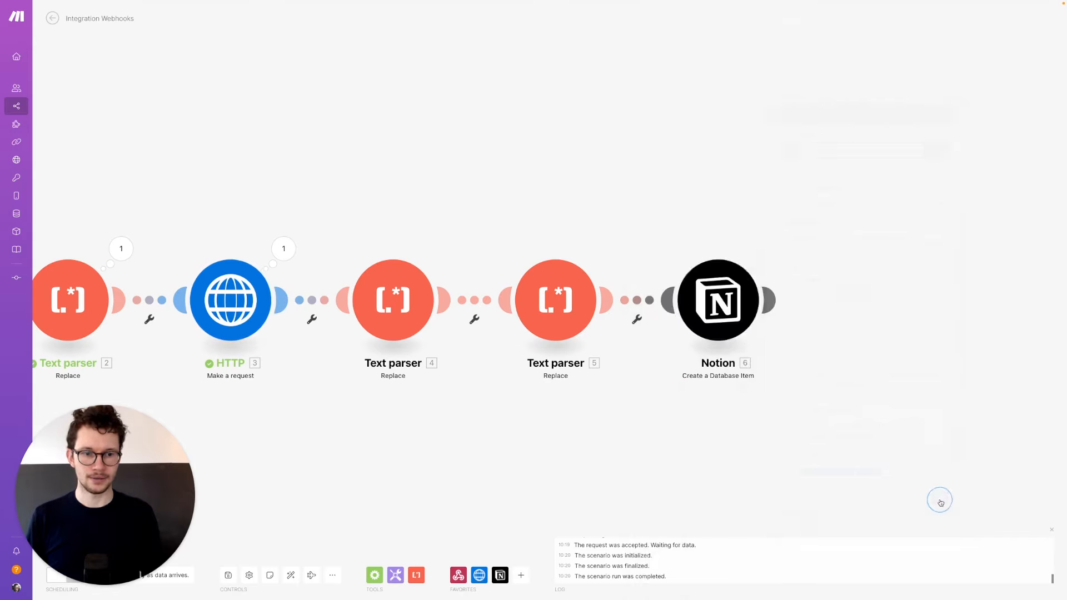
- Reopen the Notion module to check its settings, then close it with OK
drag(950, 412, 688, 363)
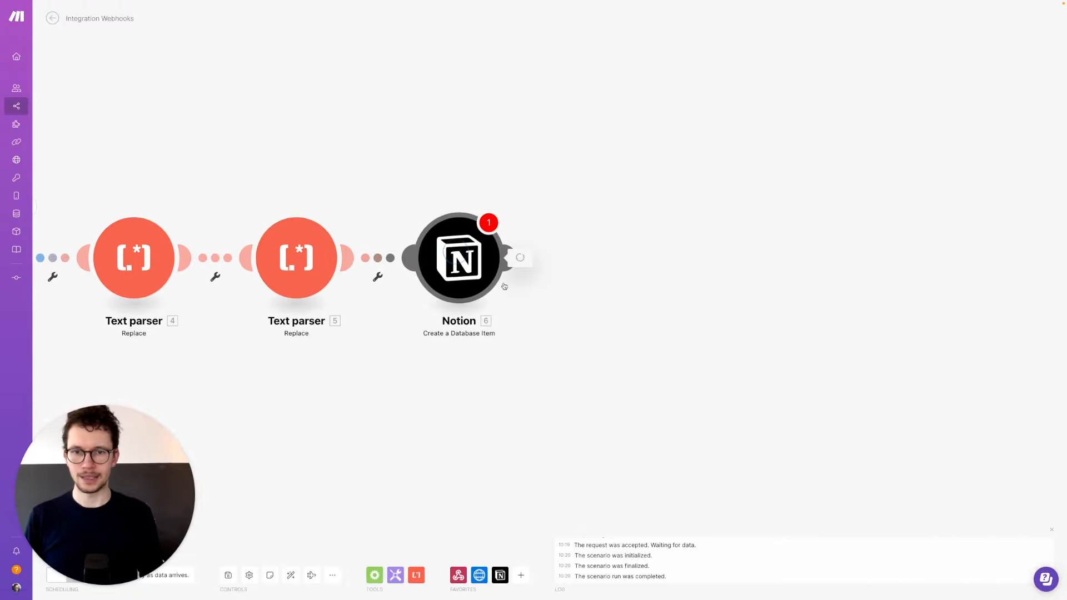
click(456, 256)
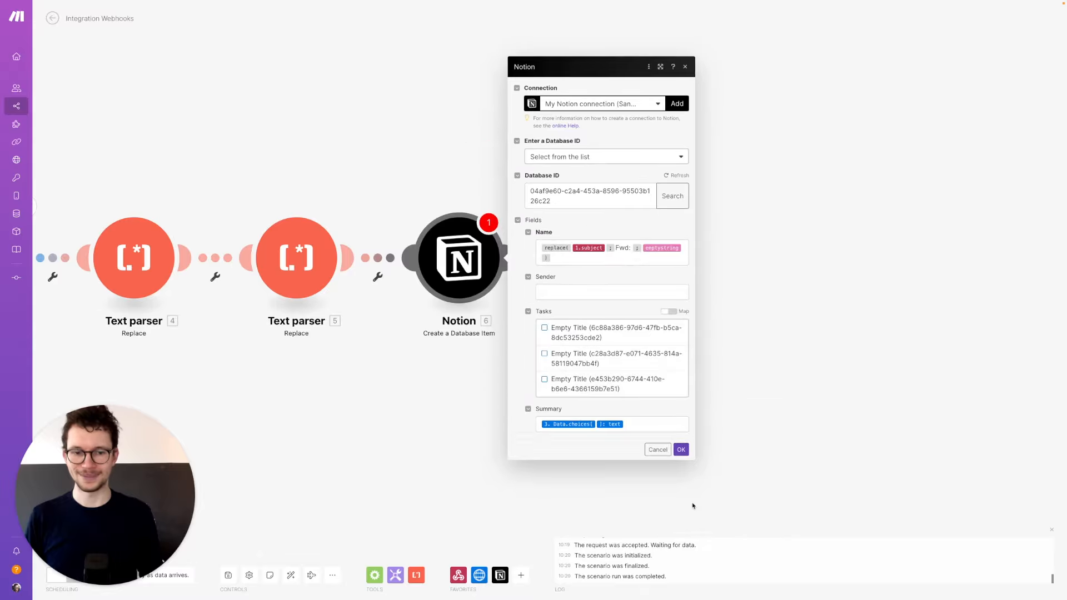
click(680, 449)
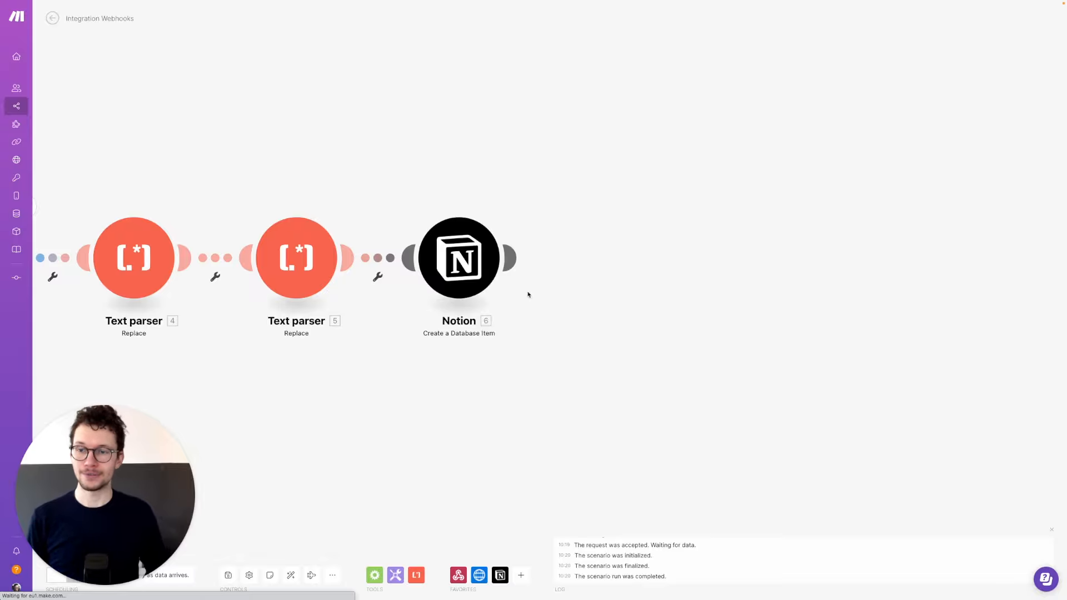
drag(504, 392, 660, 399)
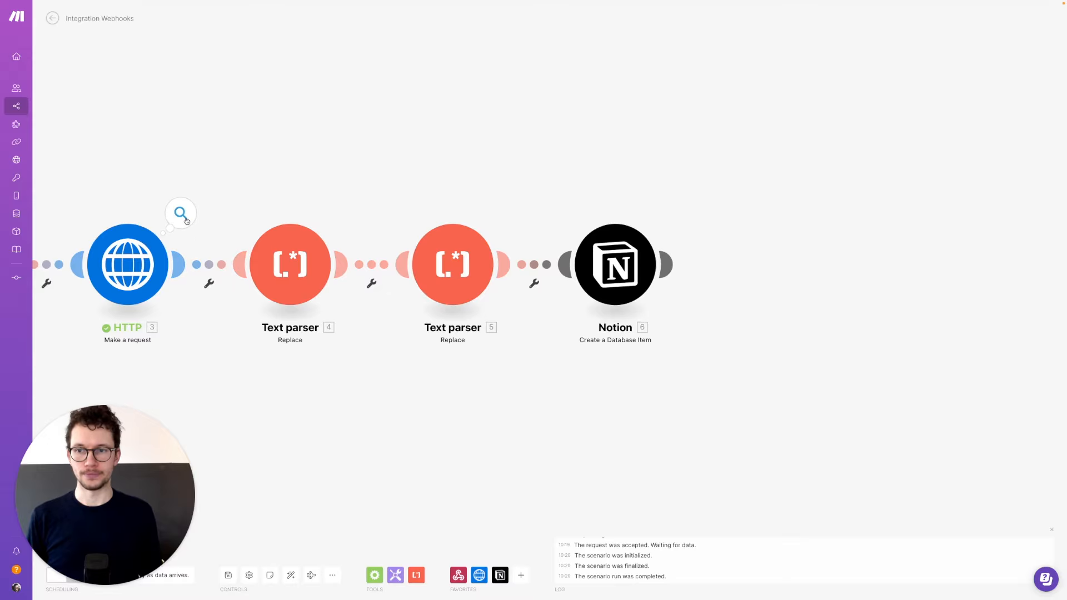
click(181, 212)
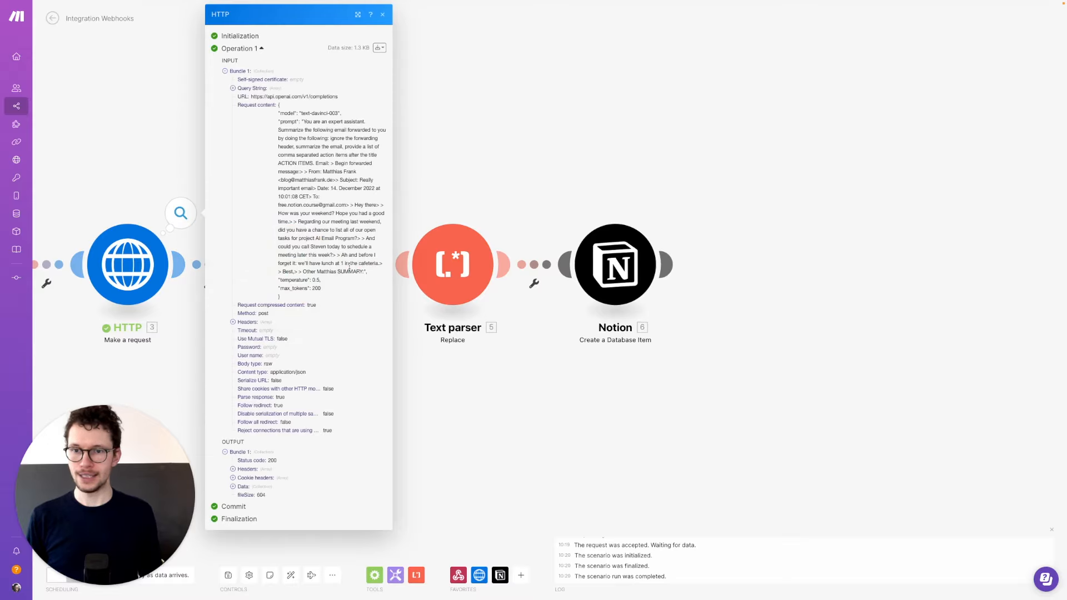
click(233, 488)
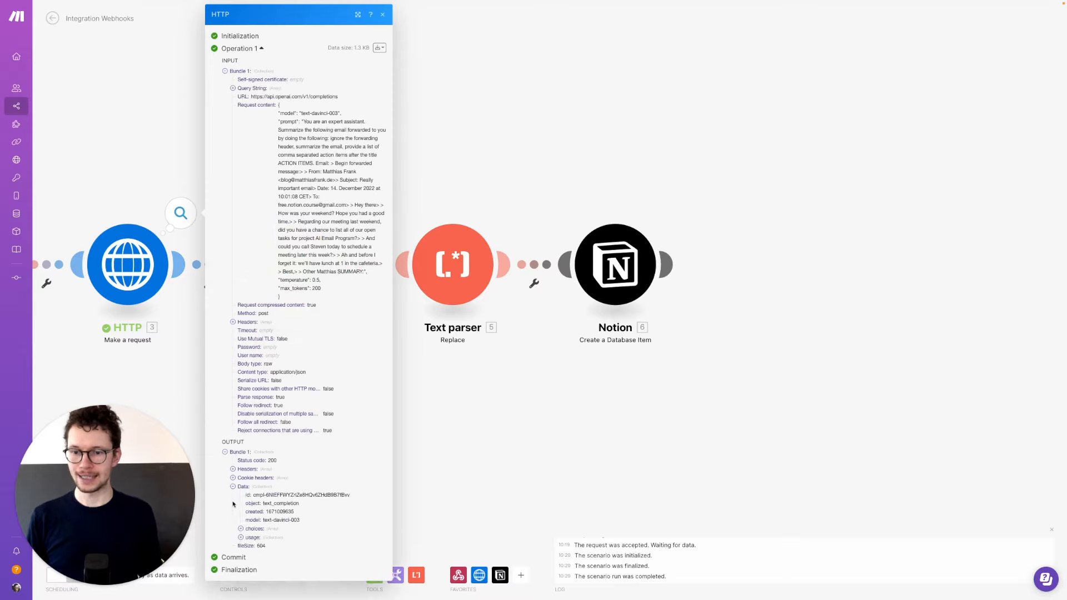
click(243, 530)
click(248, 538)
scroll(264, 514, down, 2)
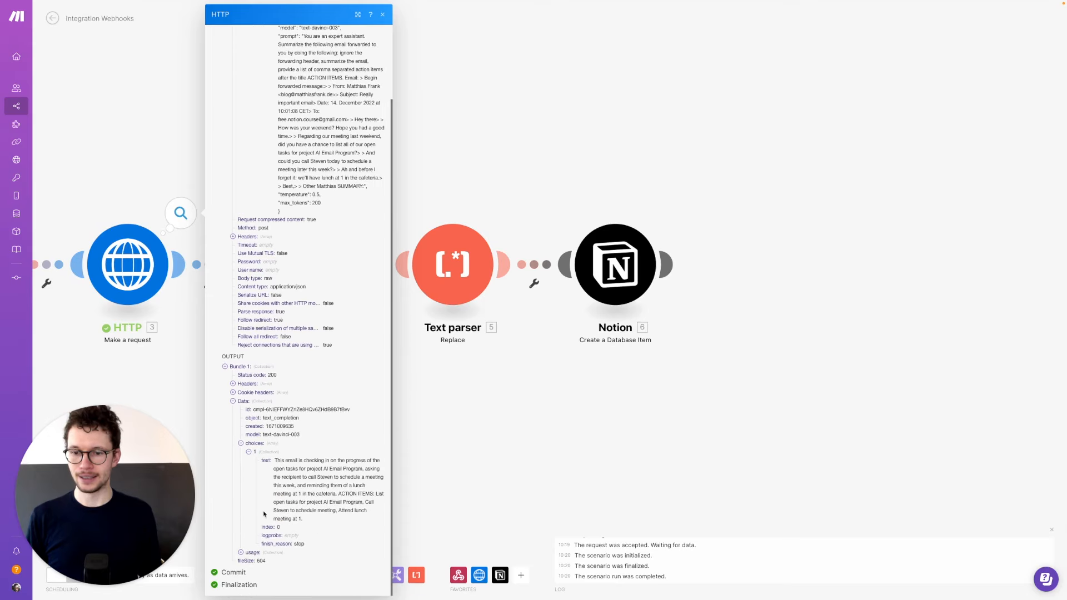
drag(378, 493, 334, 511)
click(336, 510)
click(355, 510)
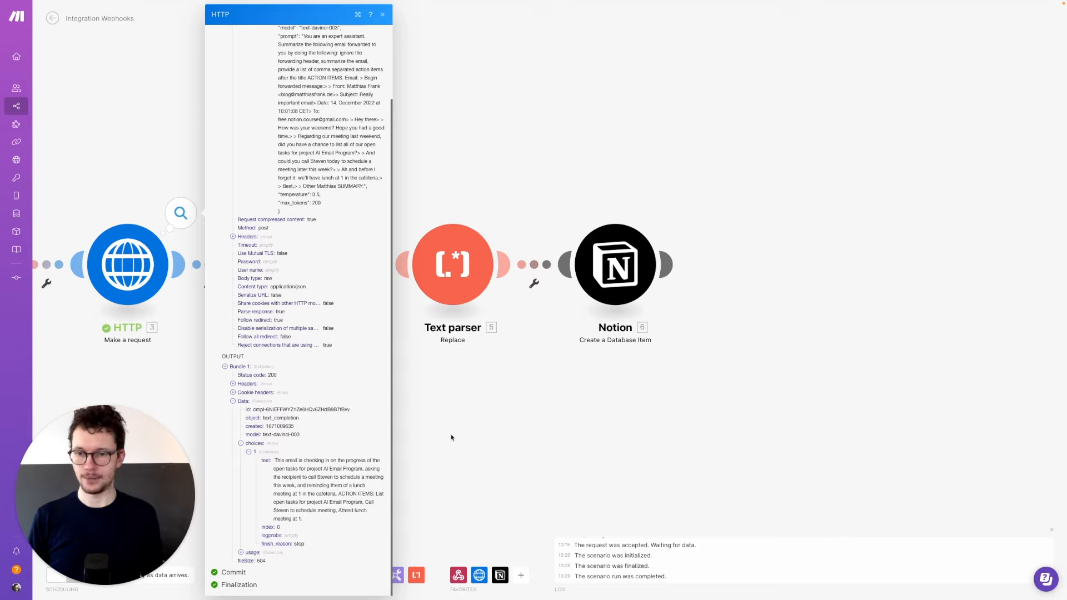
click(469, 425)
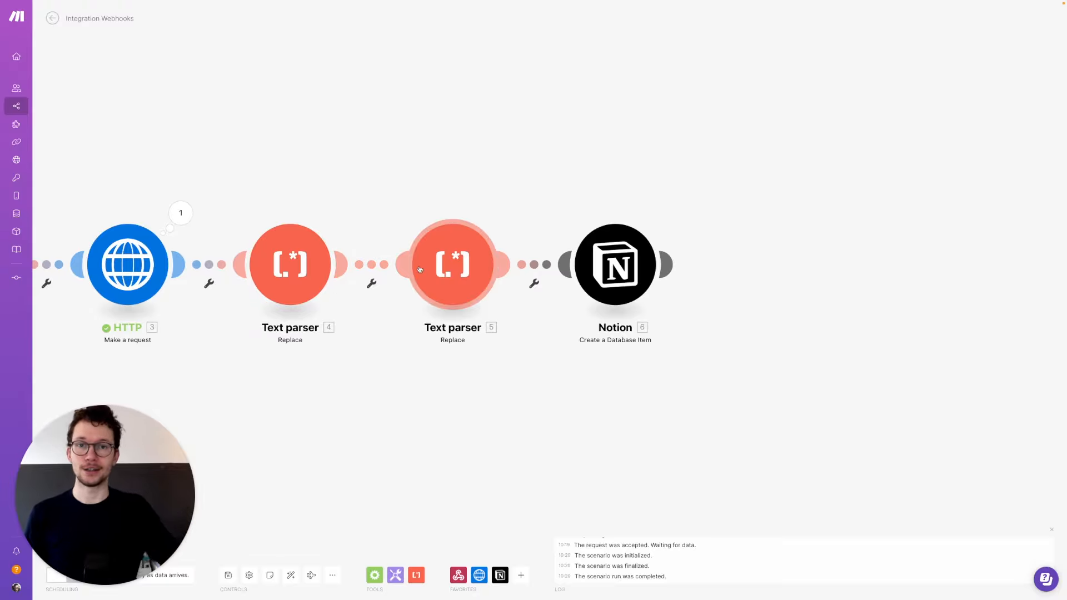
- Add a Flow Control Iterator module right after the Notion Create a Database Item module
drag(663, 282, 598, 279)
click(591, 262)
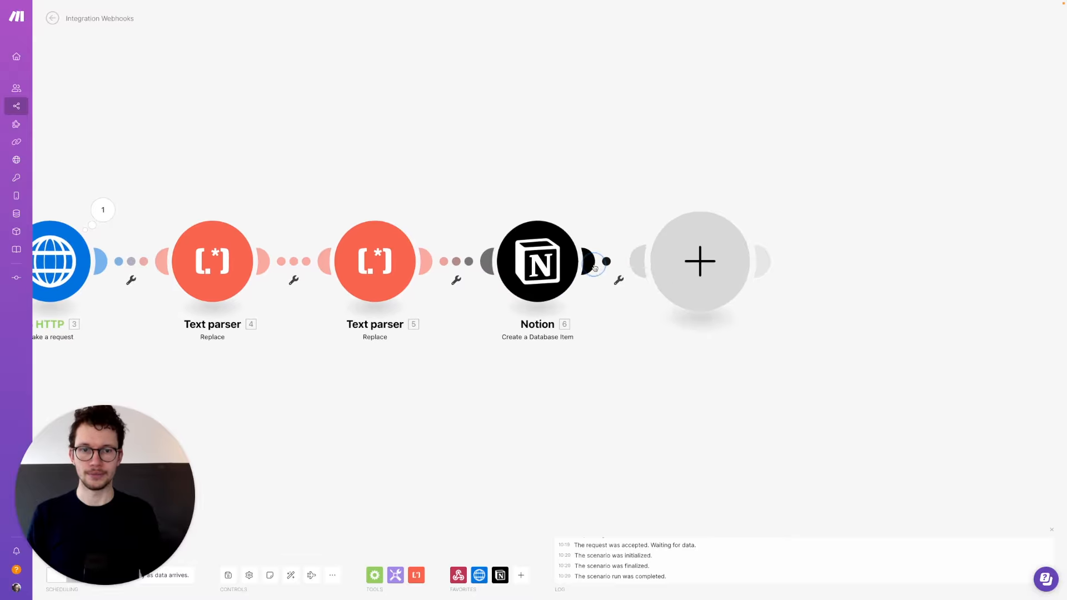
text(iterator)
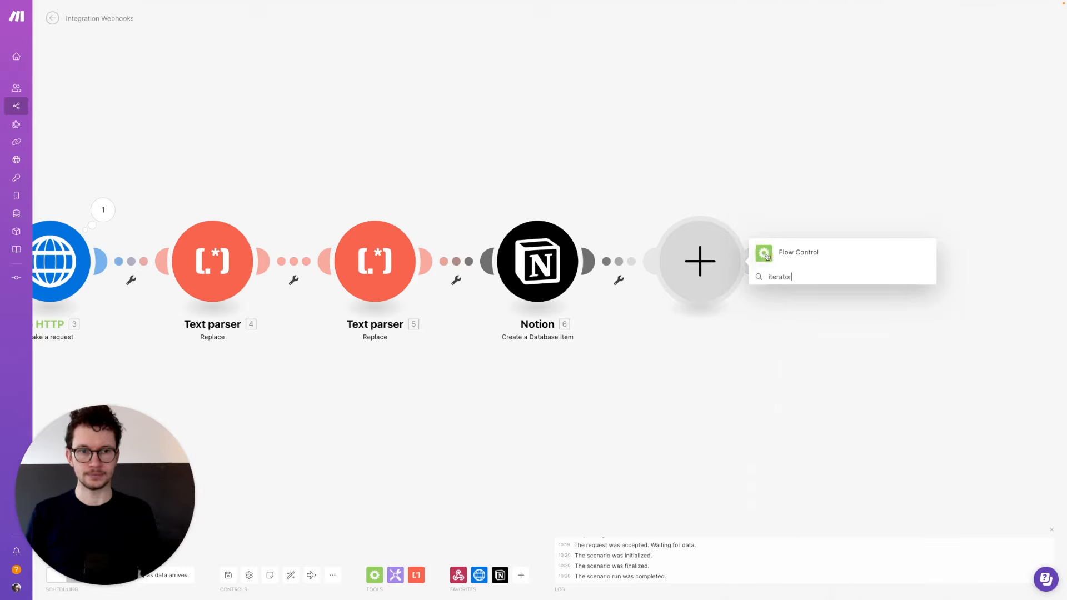
click(767, 256)
click(767, 249)
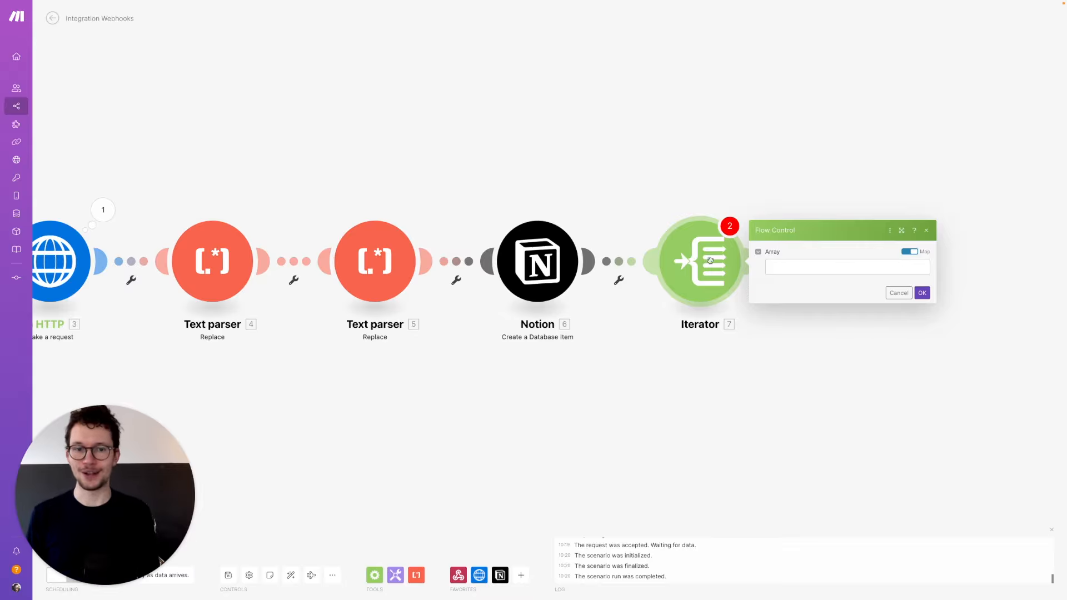
- Fill the Iterator's Array with a split() formula applied to Text parser 4's Text output
click(796, 266)
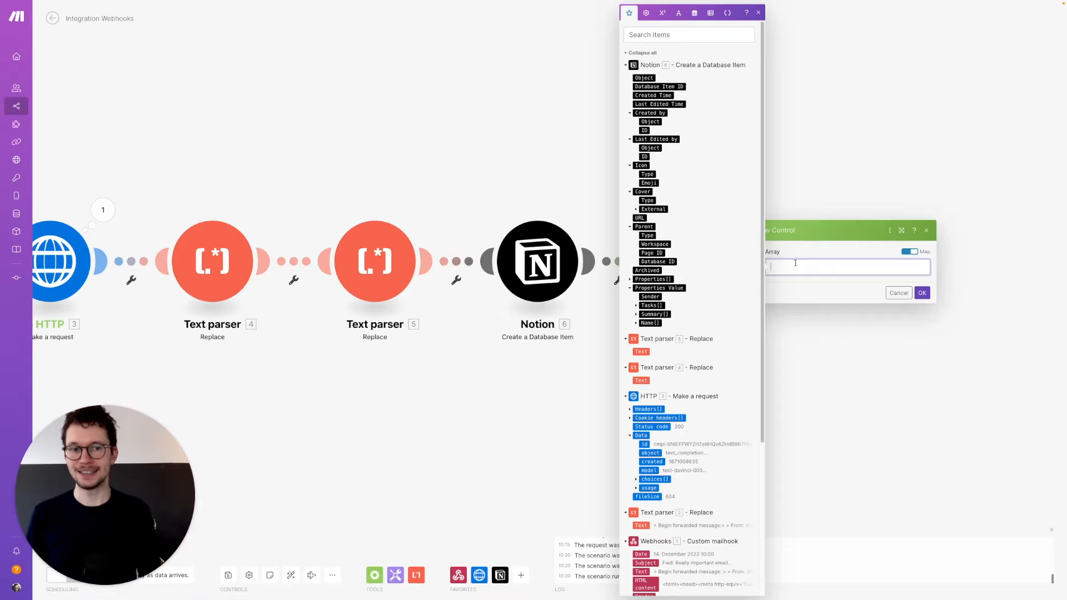
click(679, 12)
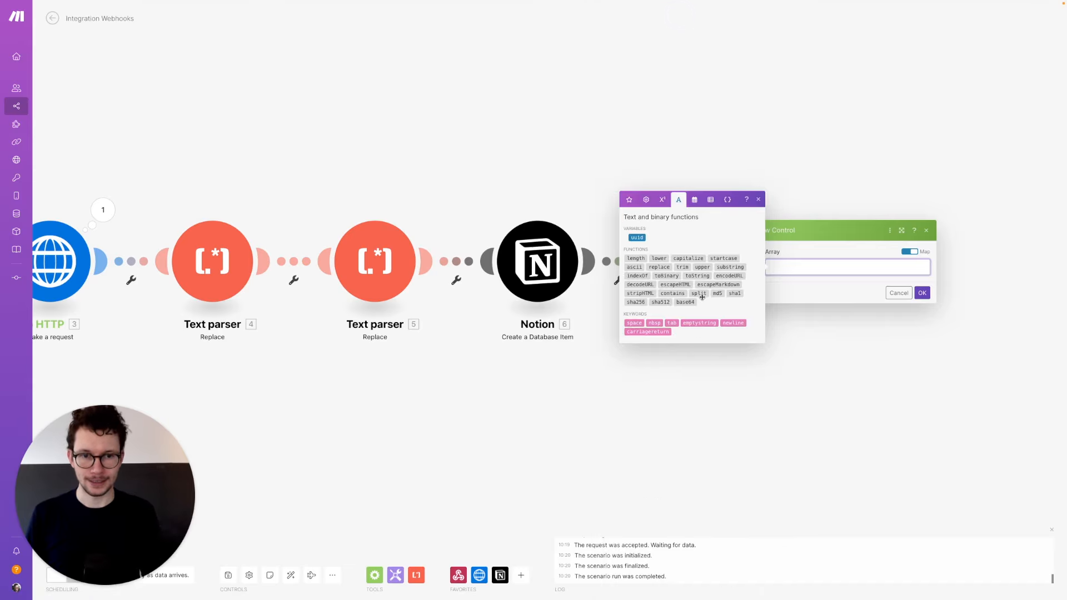
mouse_move(699, 295)
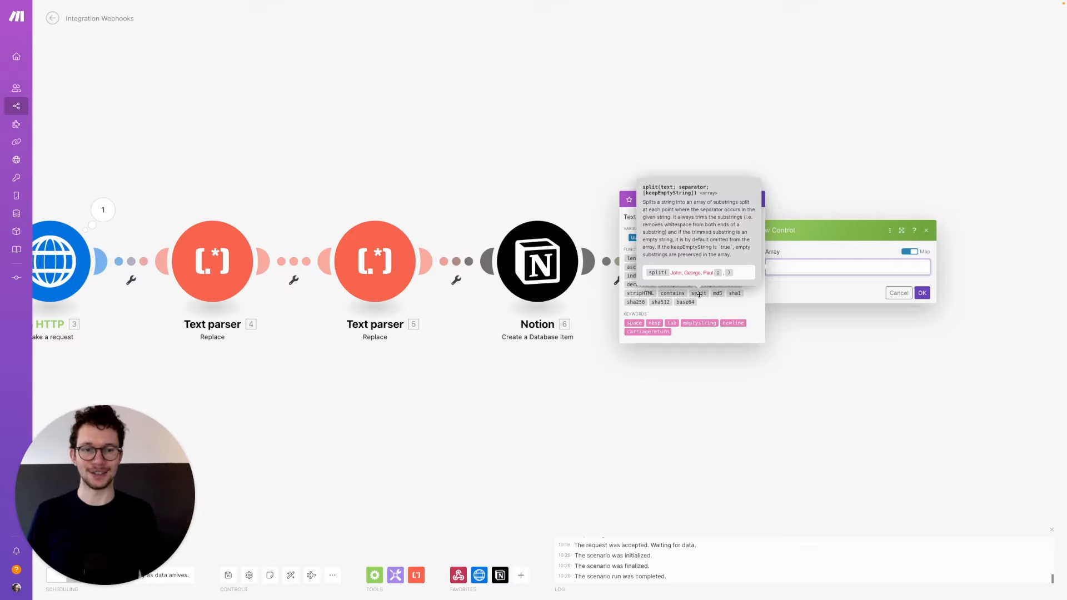
click(699, 294)
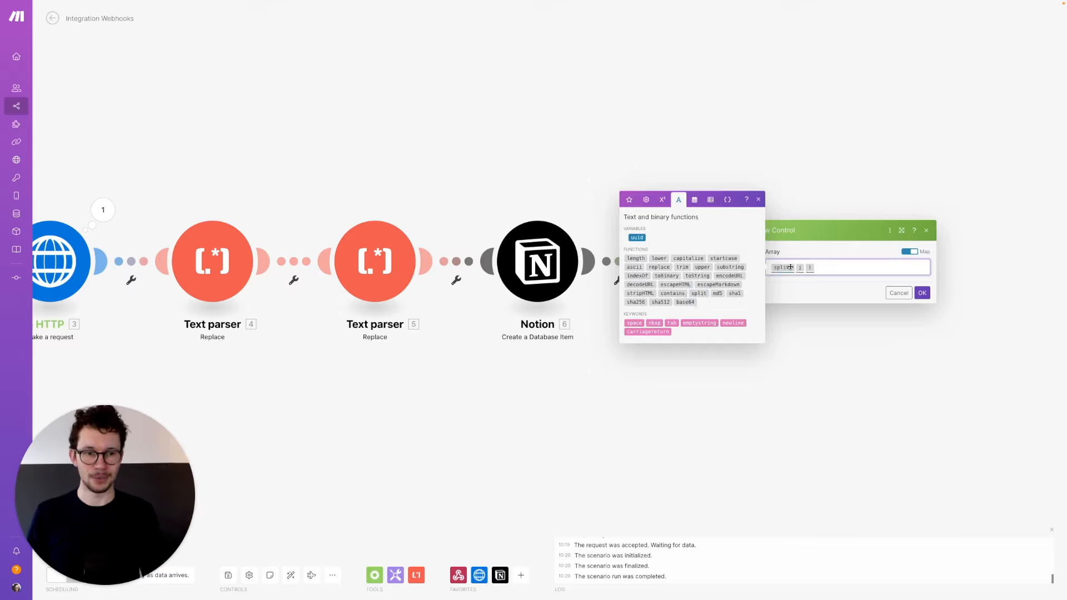
mouse_move(796, 267)
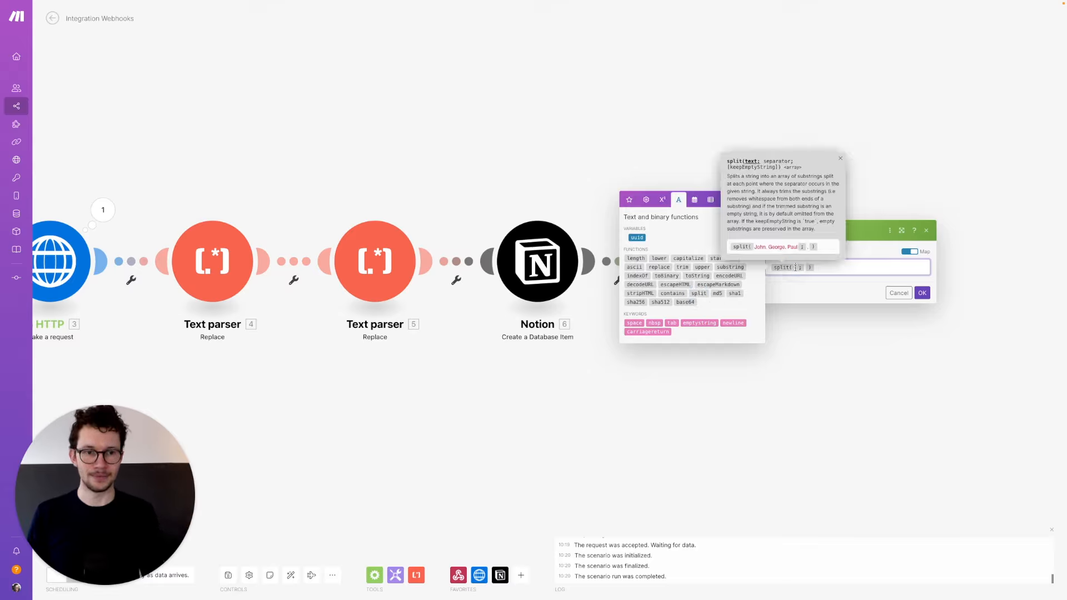
click(629, 200)
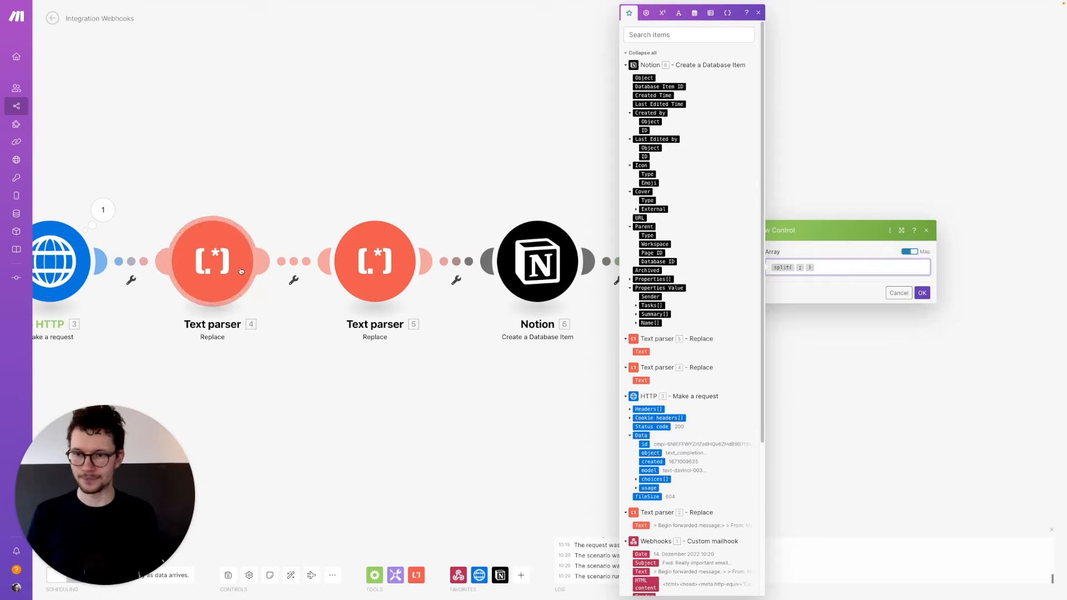
click(641, 381)
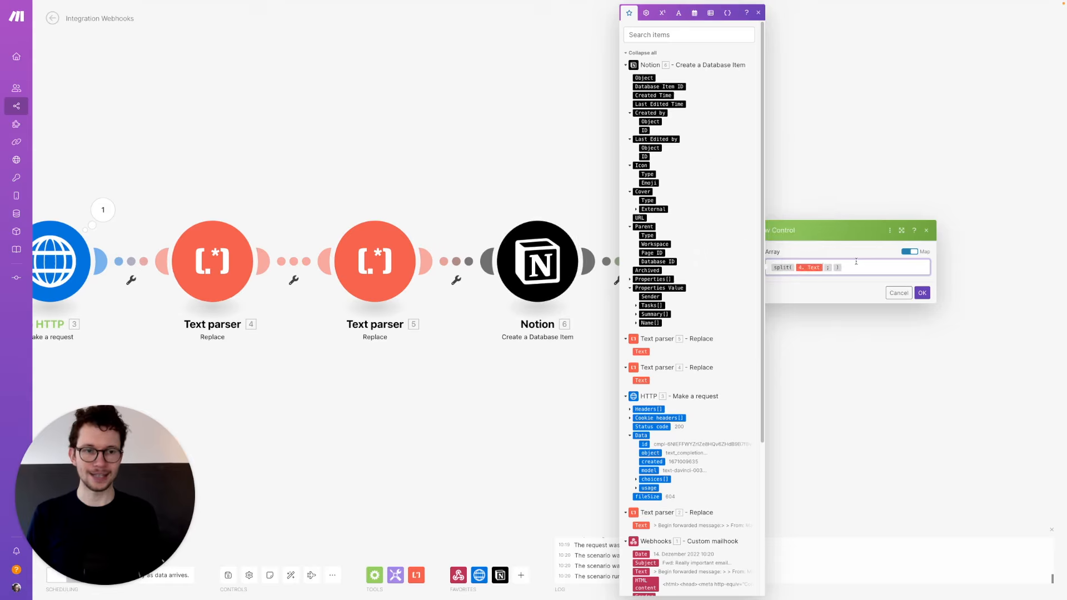
click(833, 267)
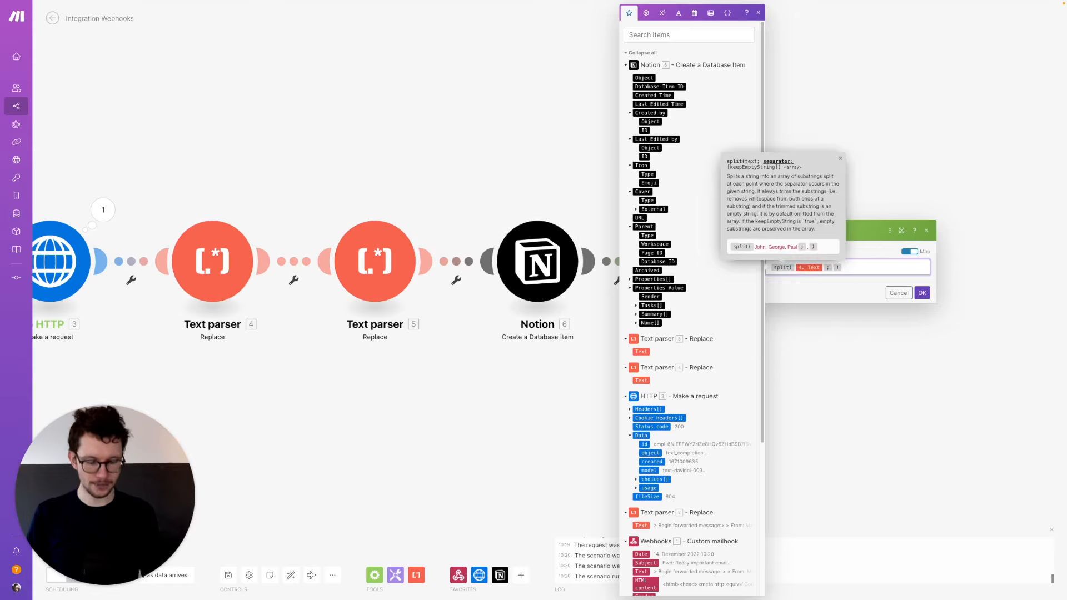
- Save the Iterator's Array, then rename Text parser 4 to 'Get Action Items'
click(922, 294)
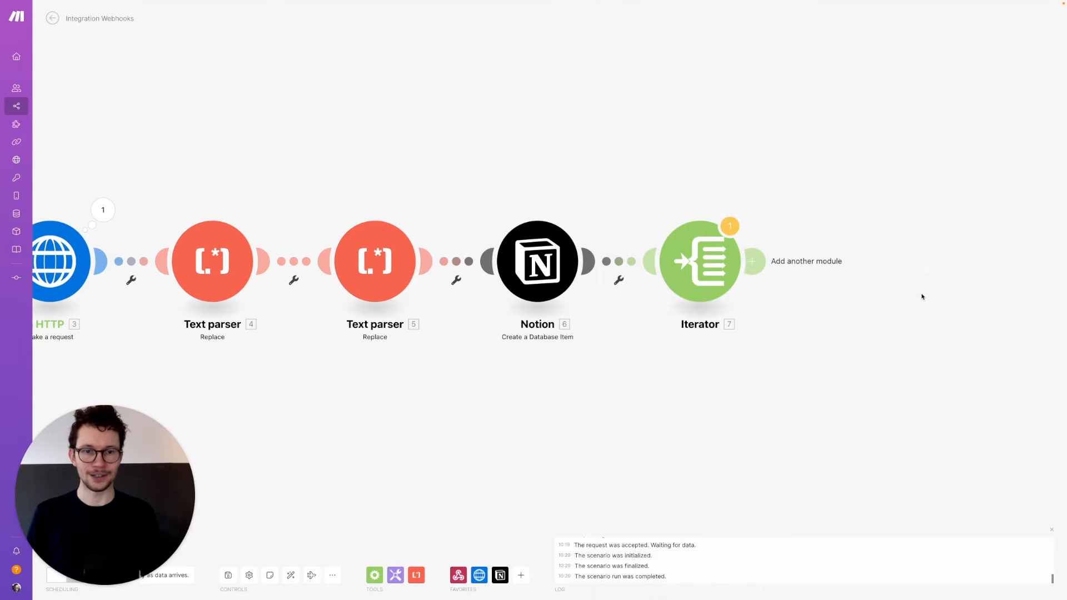
right_click(220, 266)
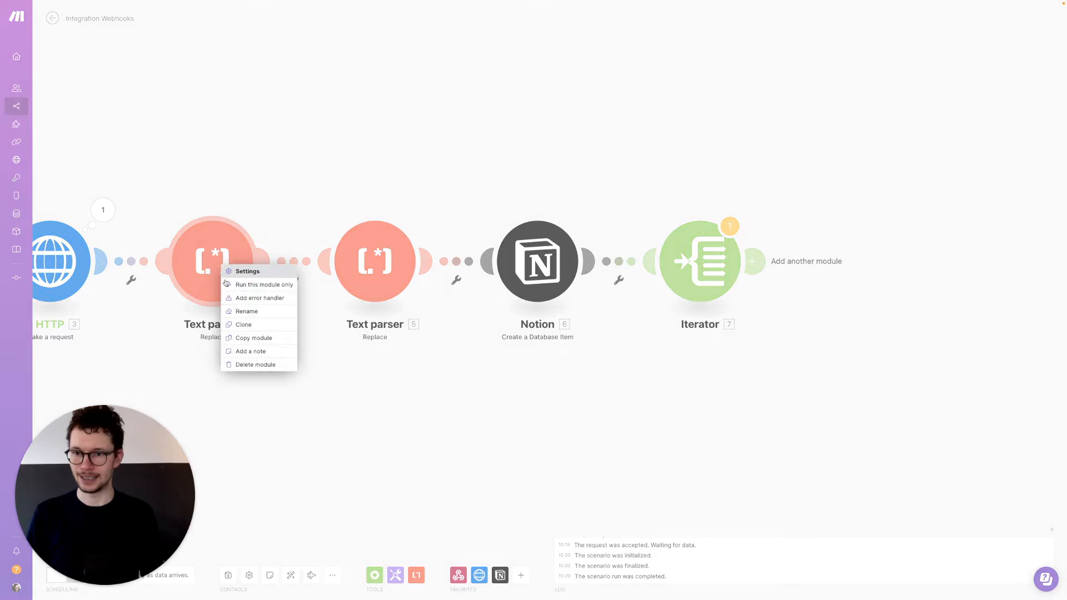
click(244, 312)
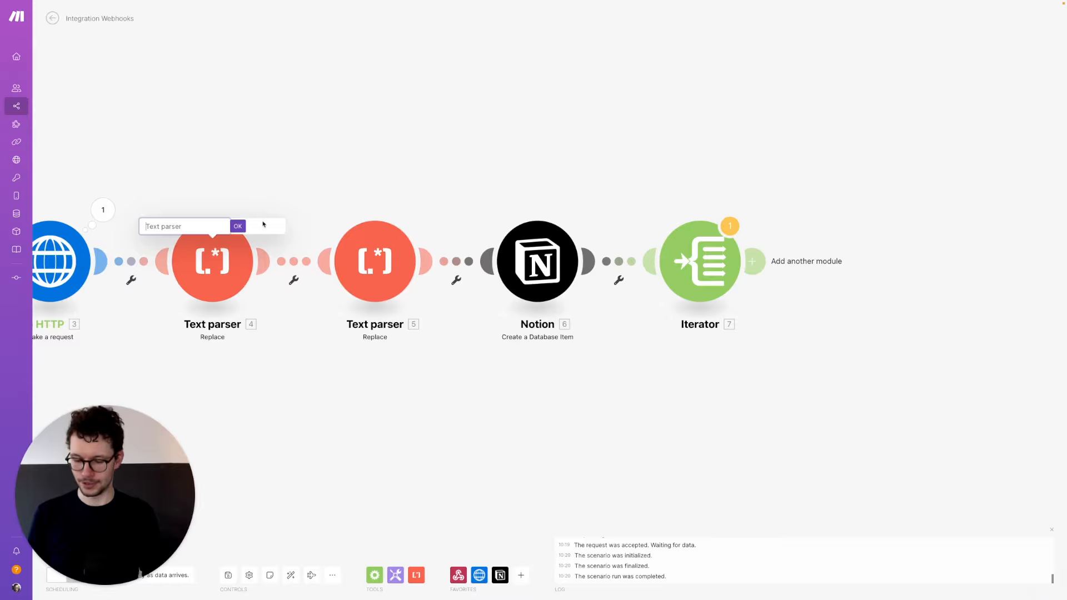
text(Get Action Items)
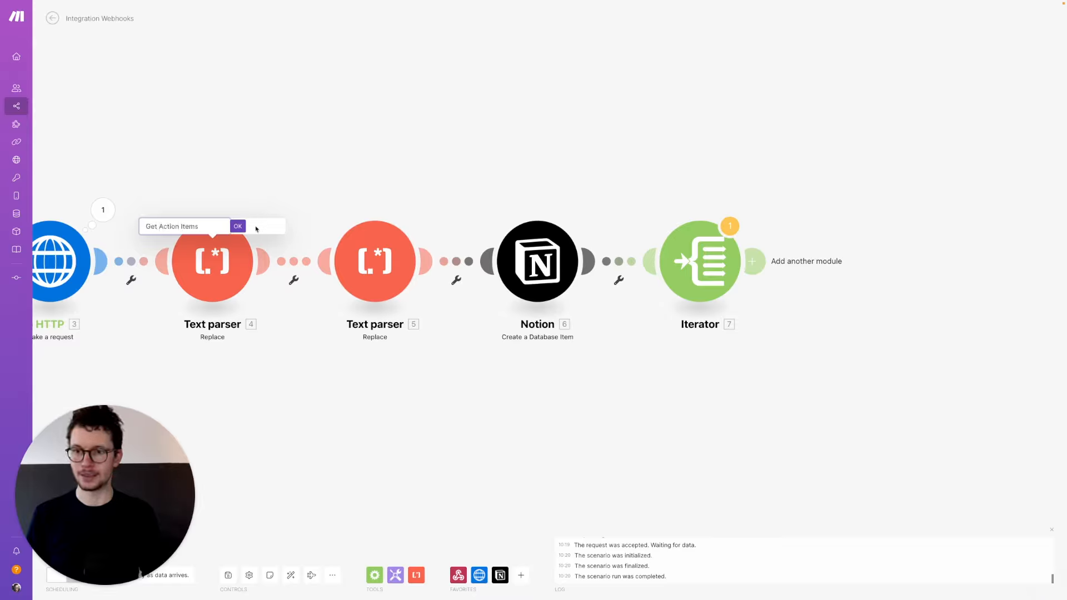
click(238, 227)
- Rename Text parser 5 to 'Clean up Email'
right_click(374, 276)
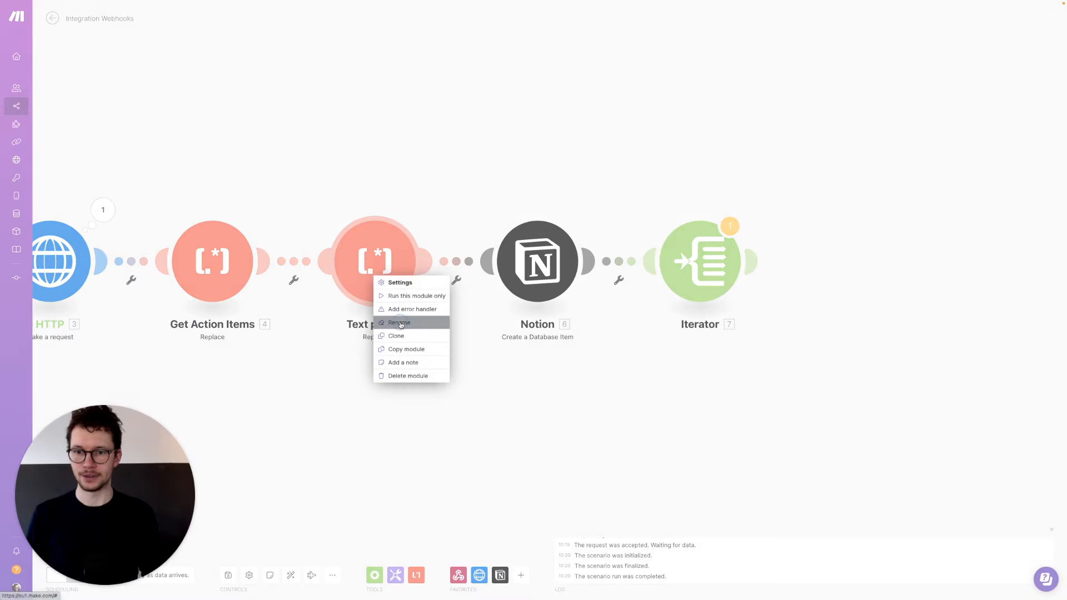
click(399, 323)
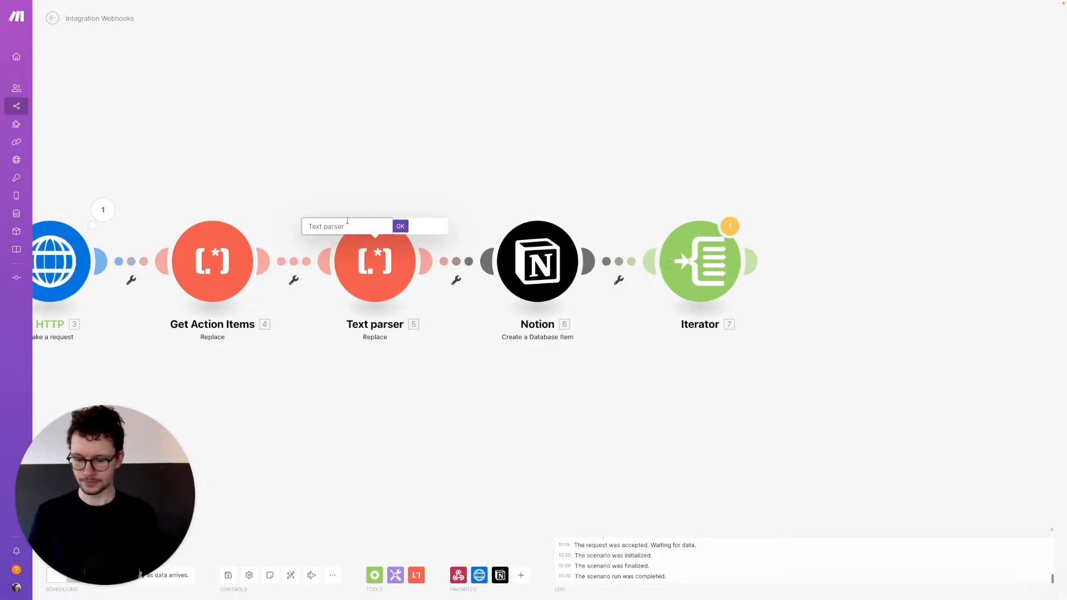
text(Clean up Email)
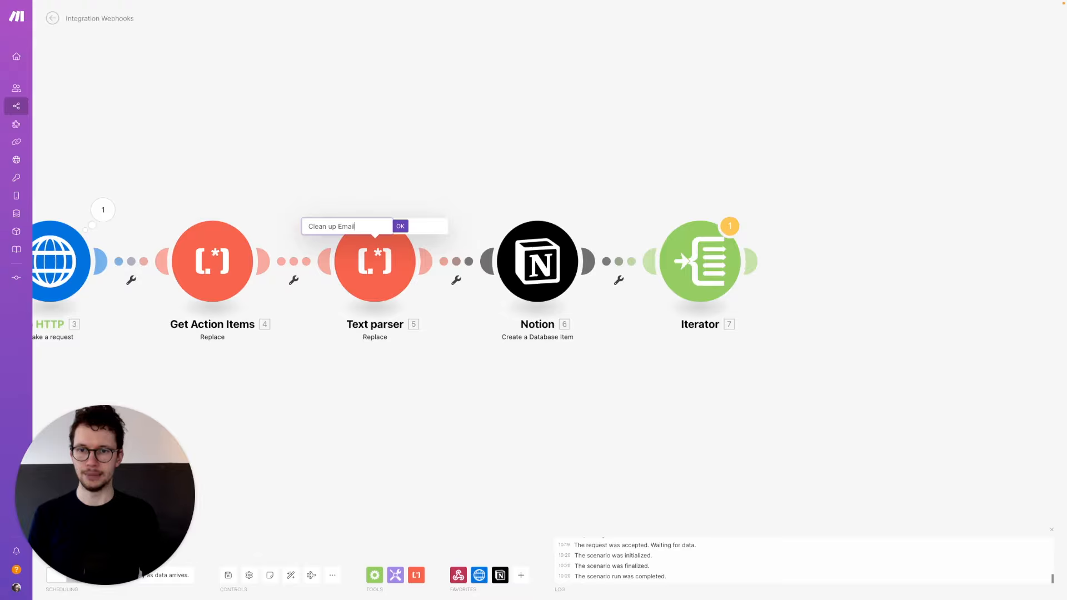
click(400, 227)
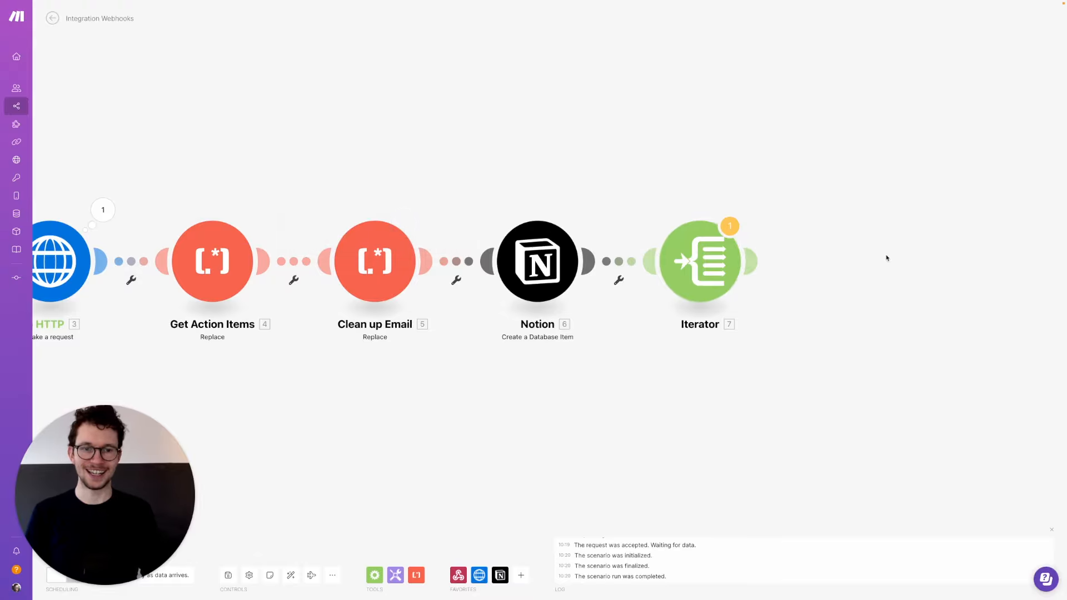
- Add a Notion Create a Database Item module after the Iterator, using the existing Notion connection
drag(887, 258, 630, 263)
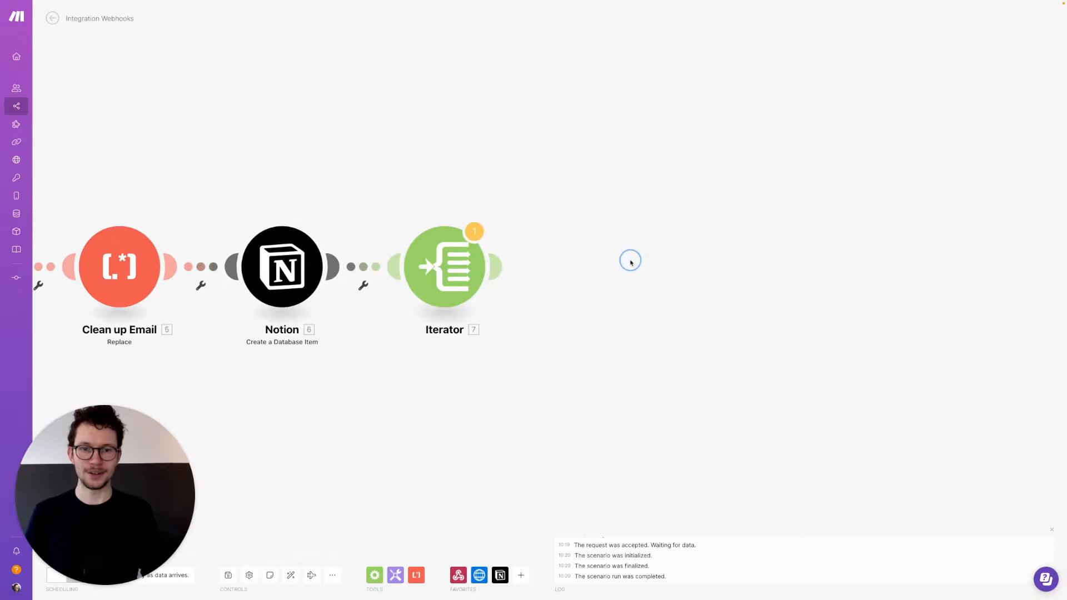
click(497, 270)
click(685, 268)
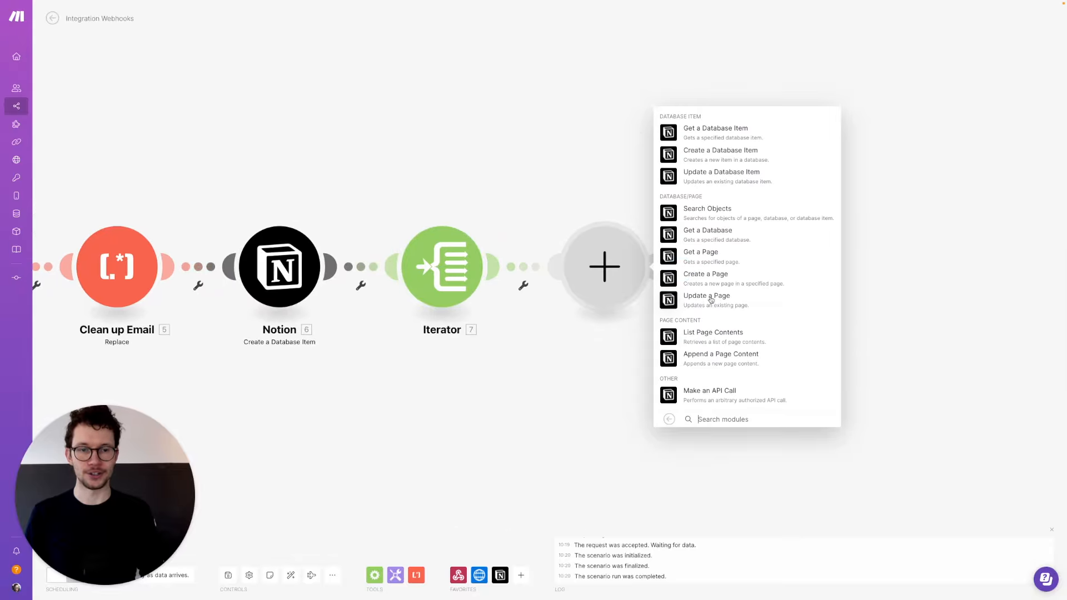
click(688, 157)
click(770, 232)
- Keep the Notion connection and pick the Tasks from Email DB database by searching 'emails'
click(767, 208)
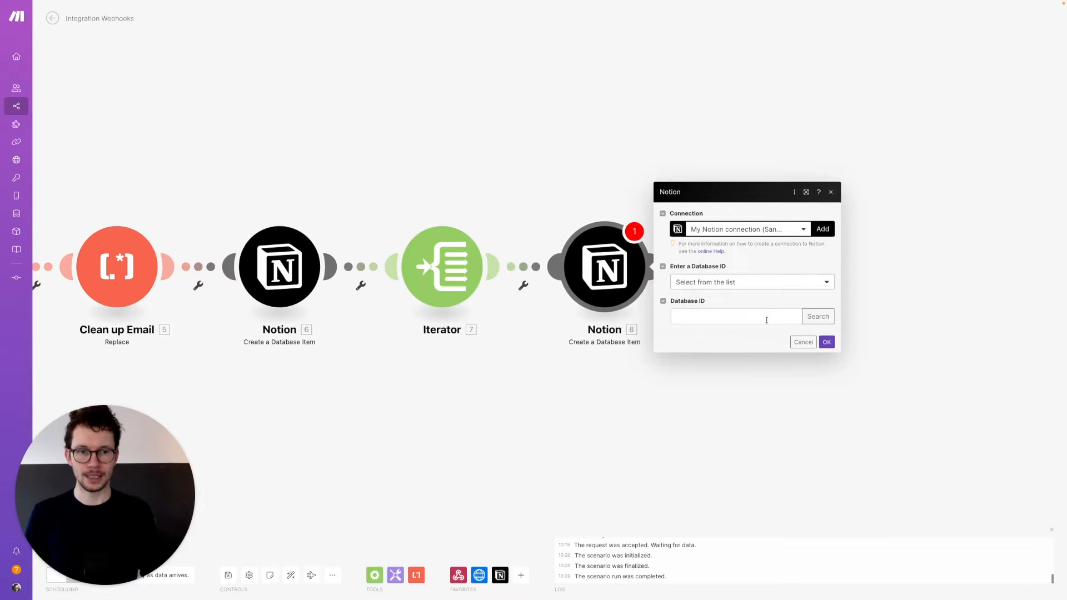
click(818, 316)
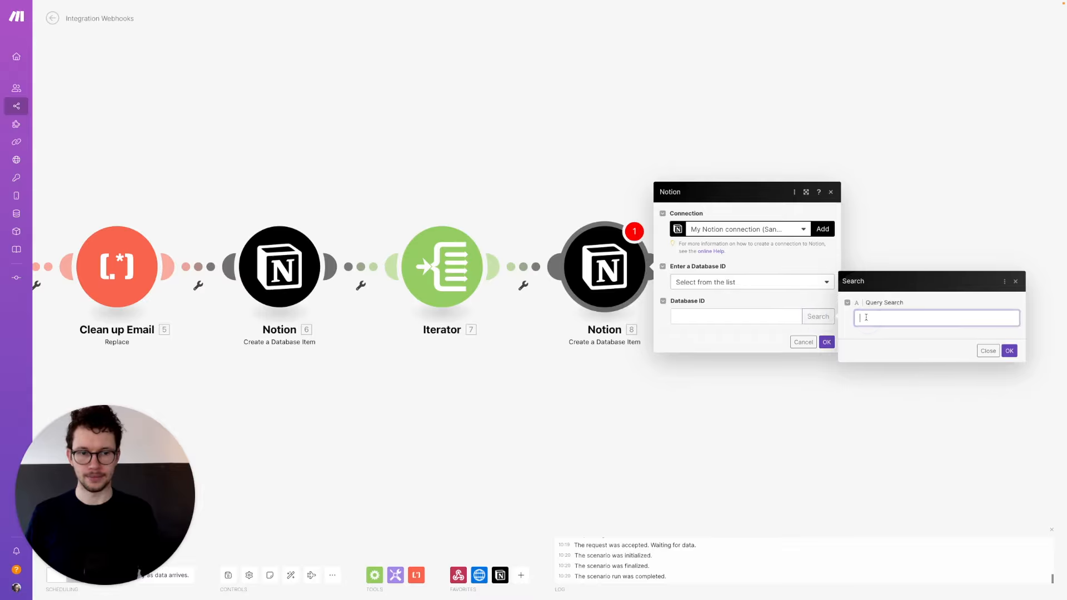
text(emails)
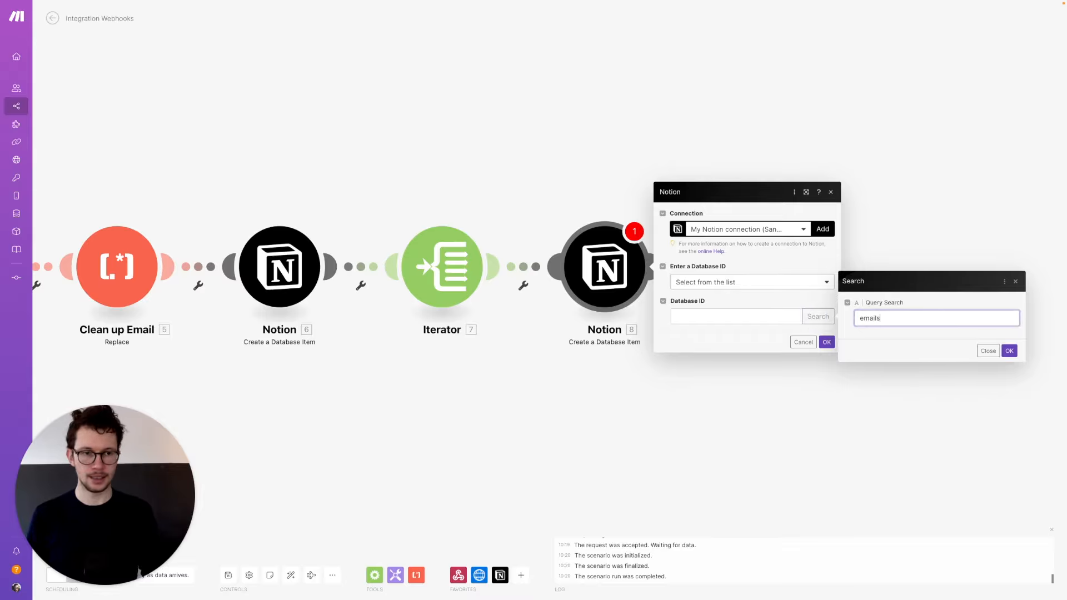
click(1009, 350)
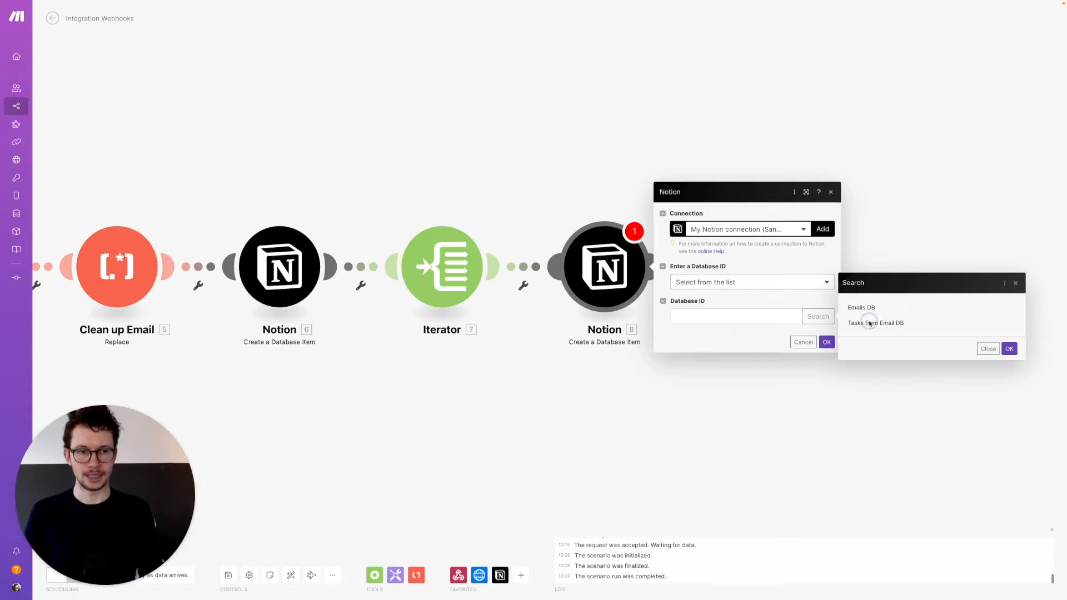
click(869, 324)
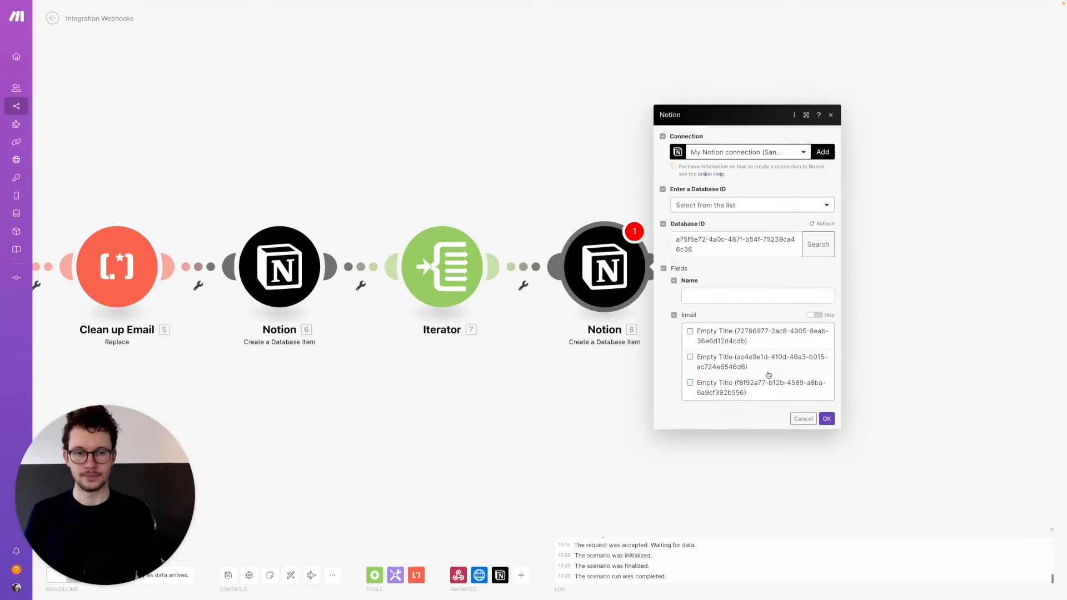
- Map the Iterator's 7. Value to Name and 6. Database Item ID to Email, then save
click(701, 295)
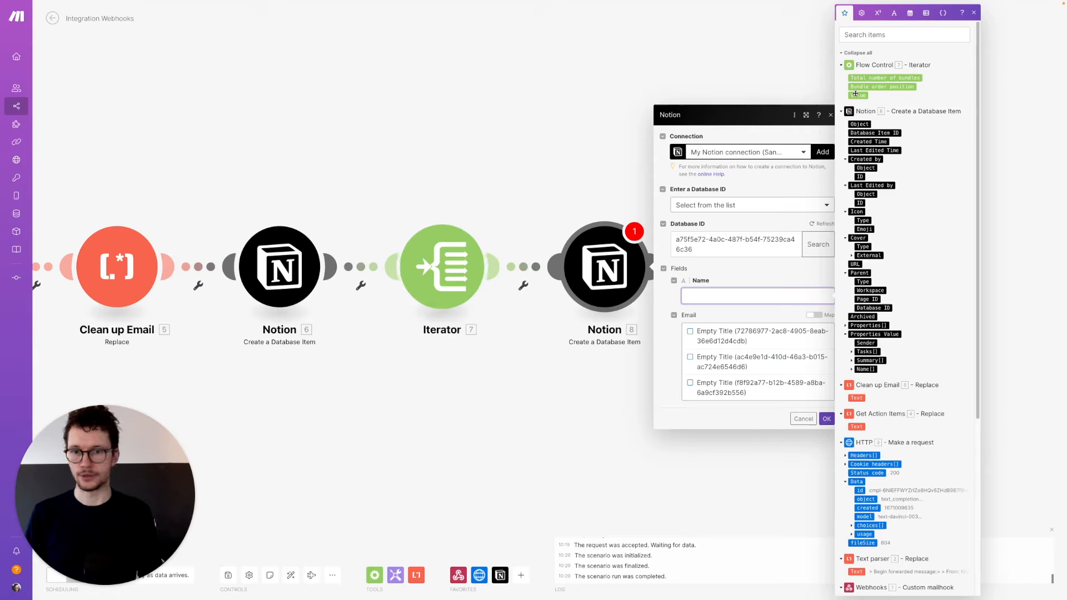
drag(857, 95, 817, 154)
click(766, 273)
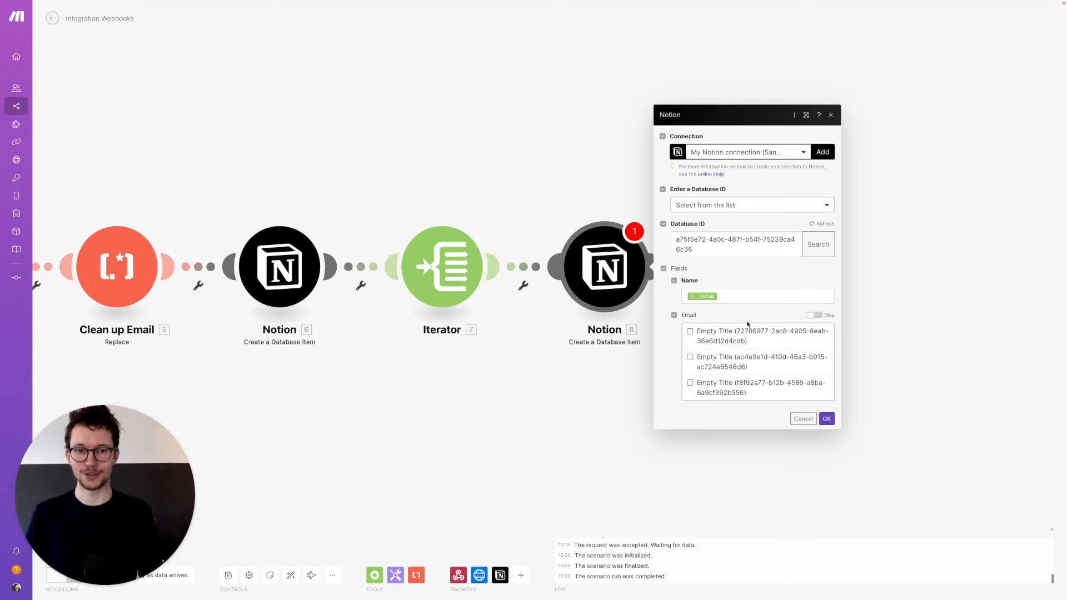
click(814, 316)
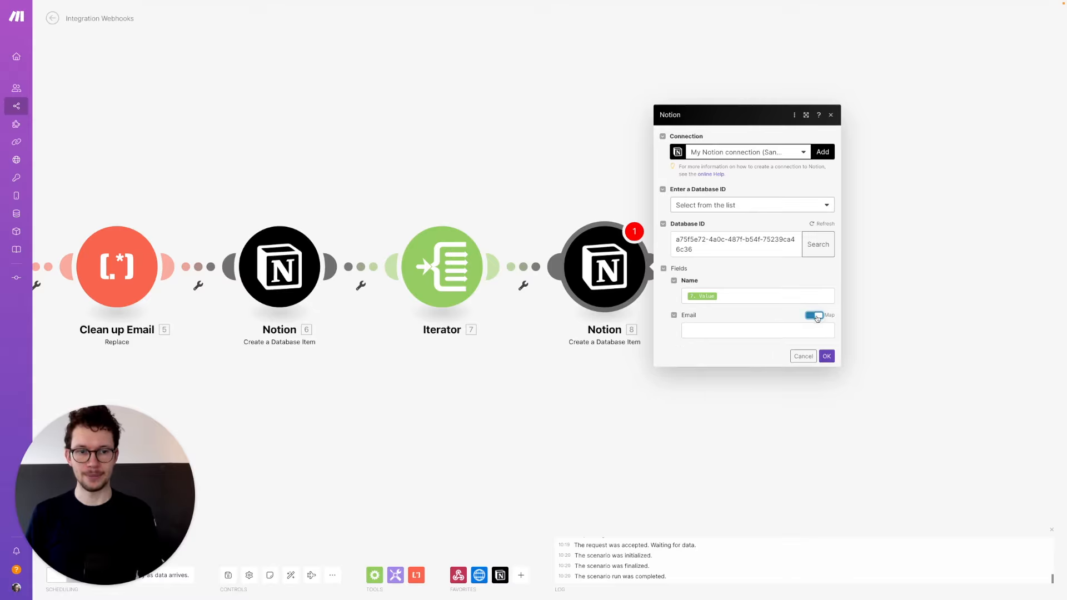
click(735, 331)
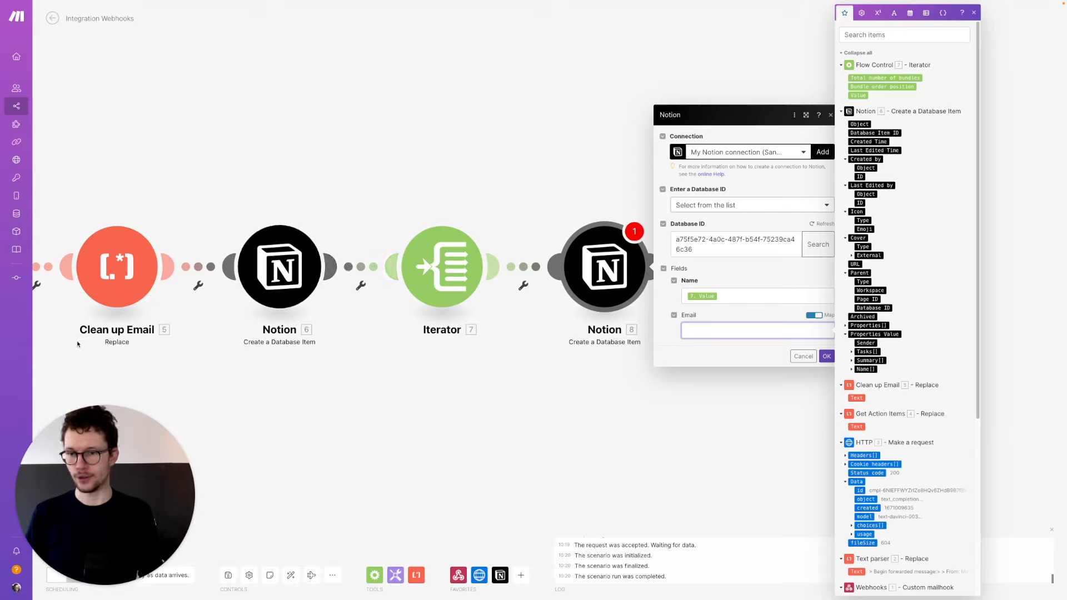
click(874, 132)
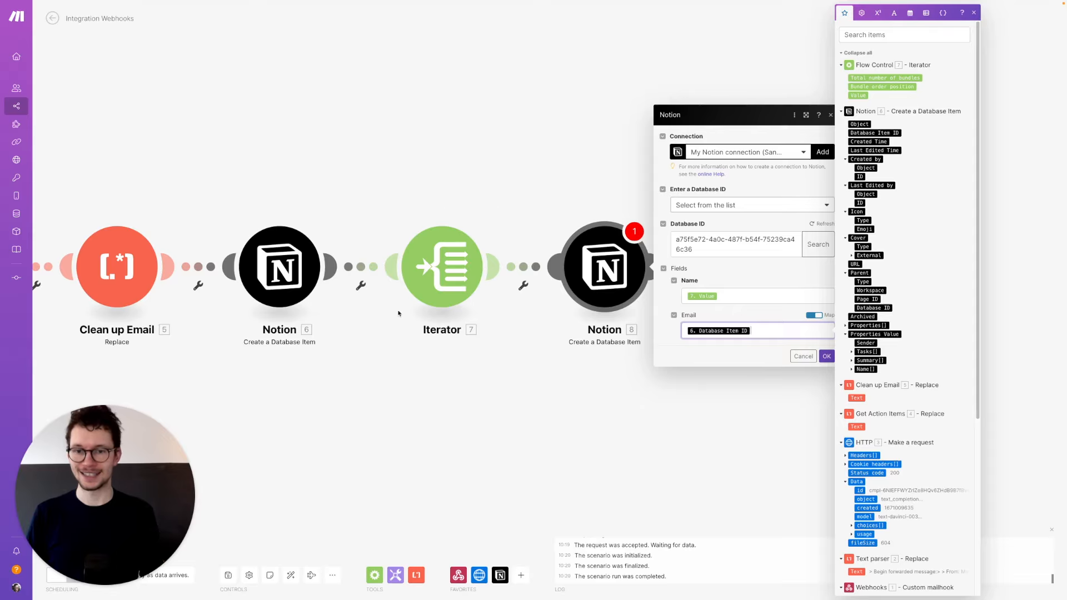
click(825, 357)
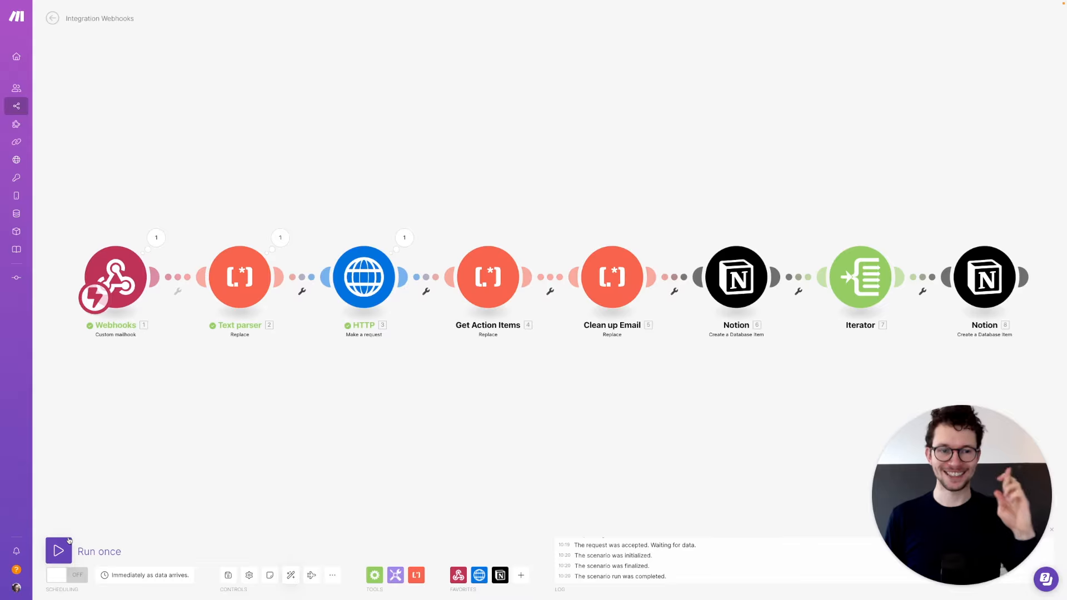
- Run the scenario once on the queued email bundle, then switch browser tabs toward Notion
click(58, 553)
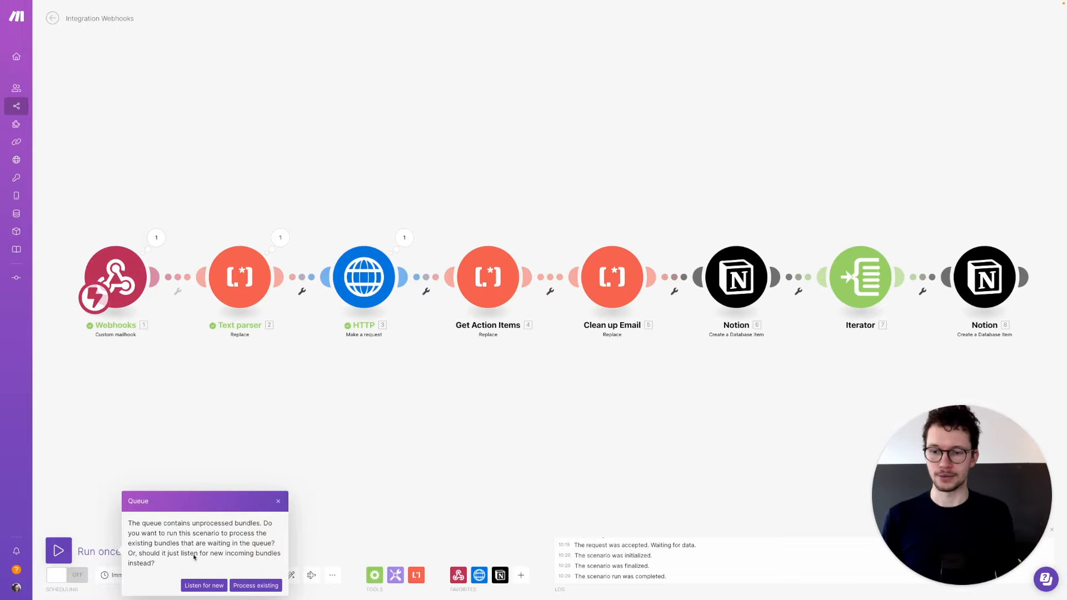
click(249, 585)
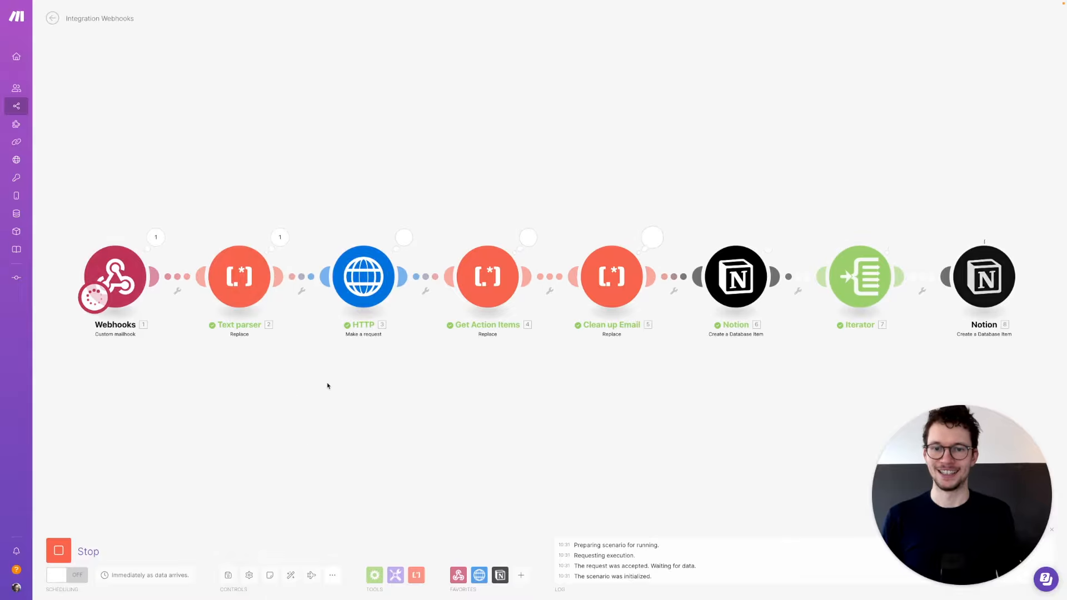
key(super+4)
key(super+2)
- Check Emails DB for 'Really important email' and its three tasks in Tasks from Email DB, then return to Make
key(super+3)
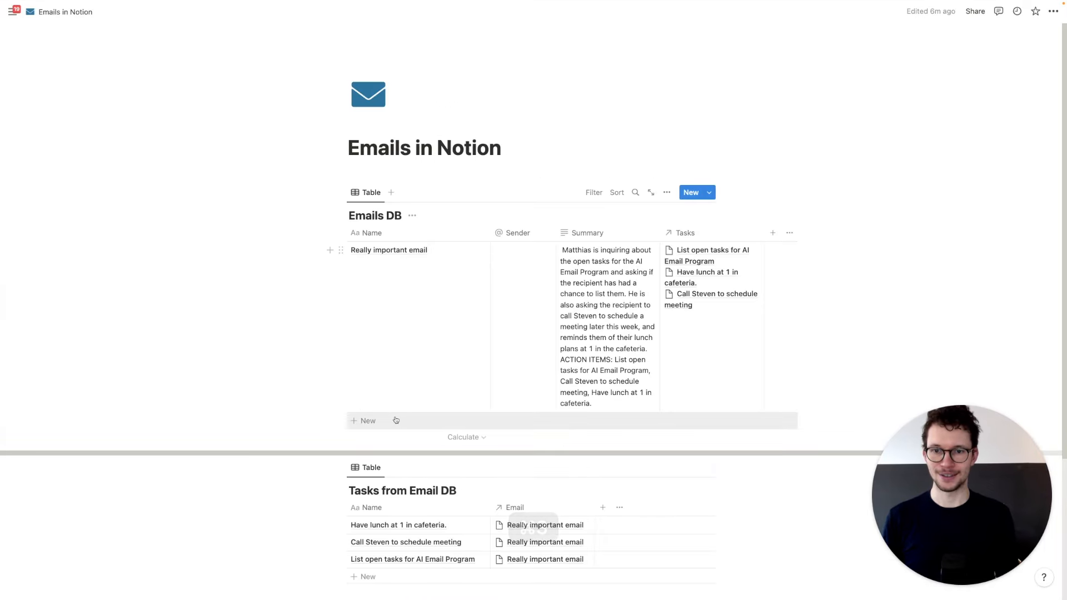
scroll(395, 421, down, 3)
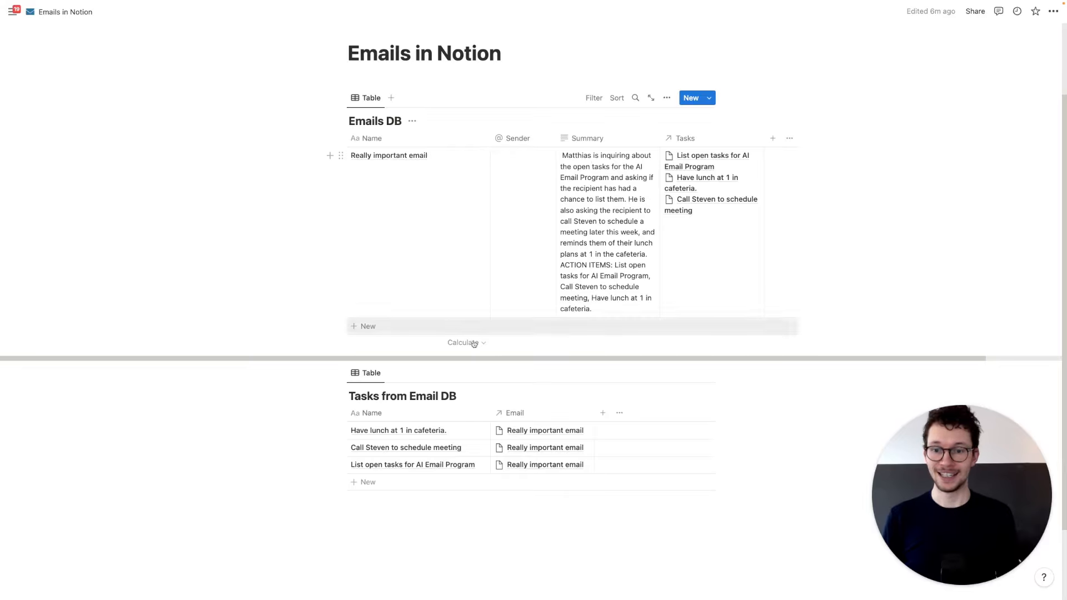
scroll(378, 450, down, 1)
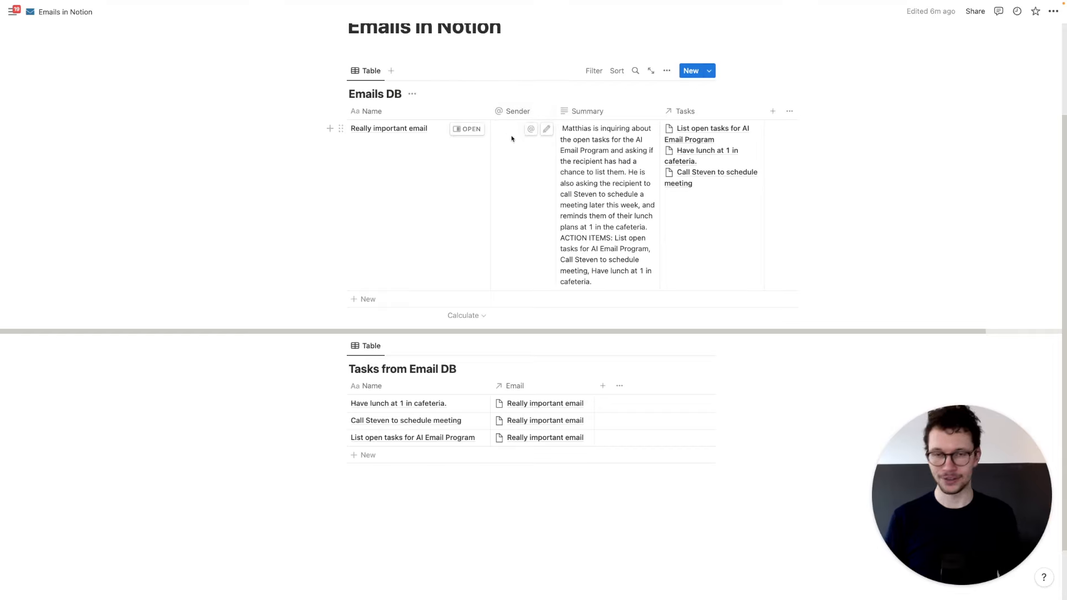
key(super+1)
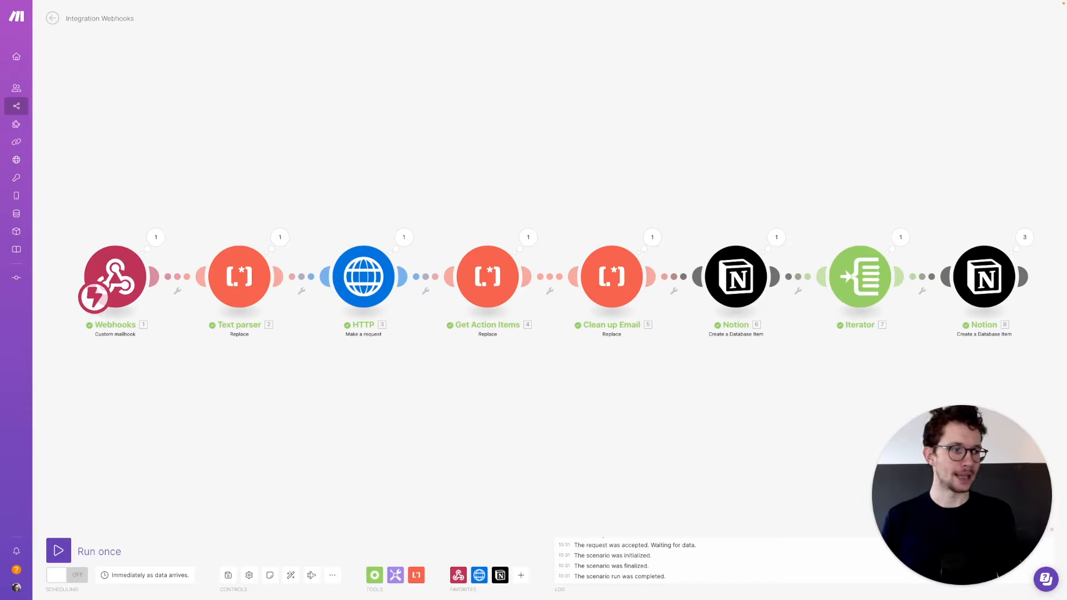
- Inspect the email Text the Webhooks mailhook received, then open the Webhooks–Text parser link options
key(super+c)
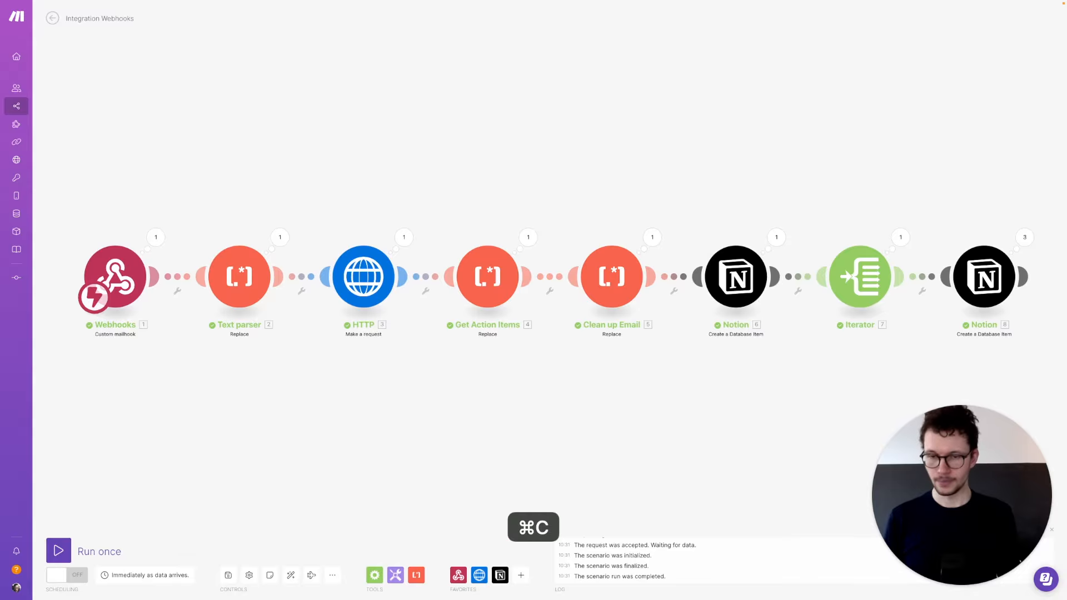
click(560, 200)
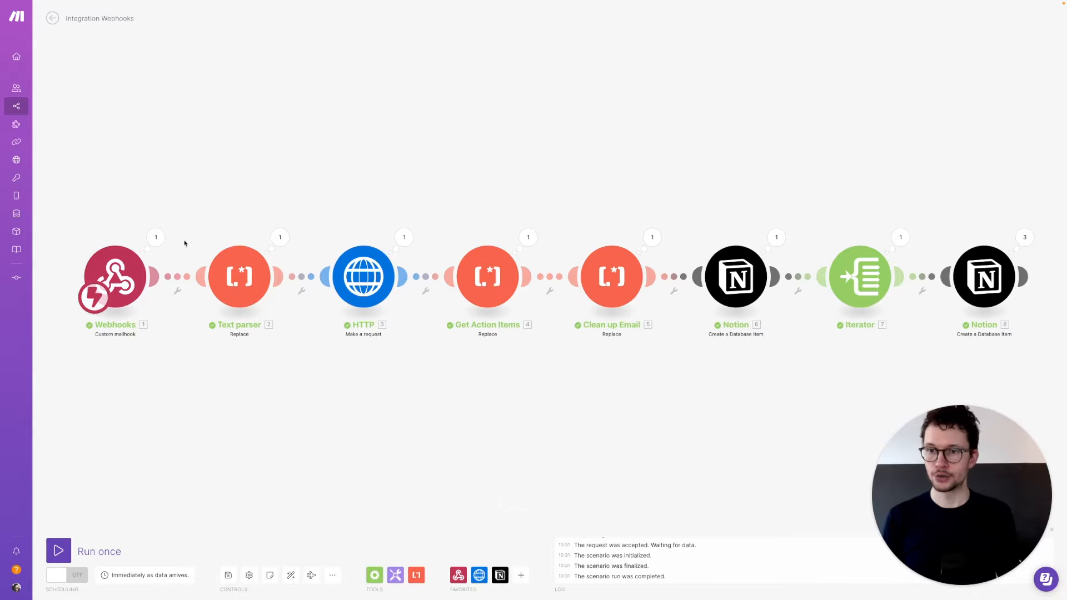
click(156, 237)
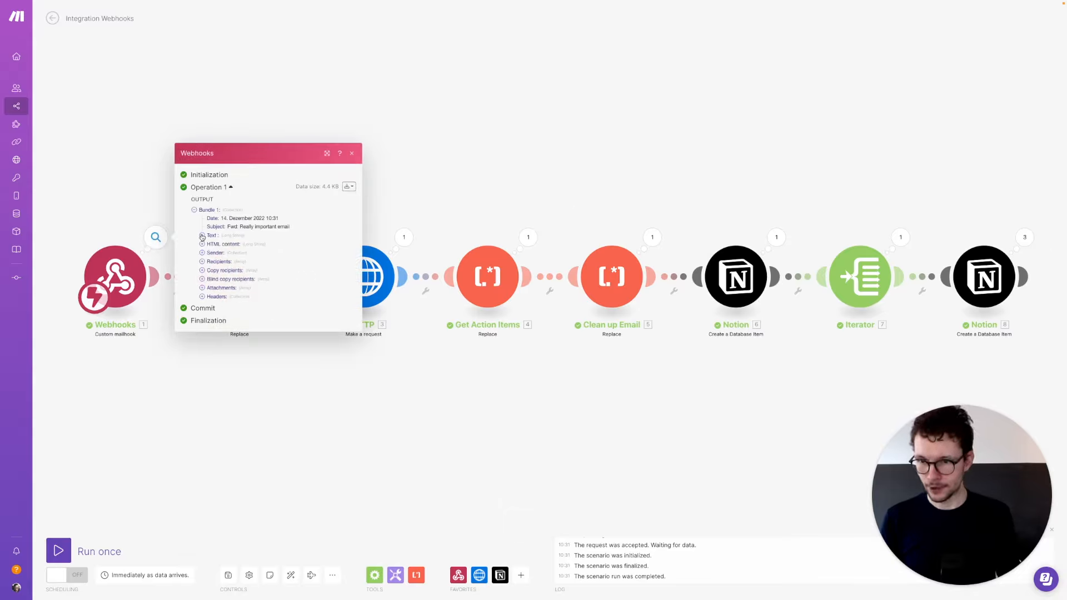
click(203, 236)
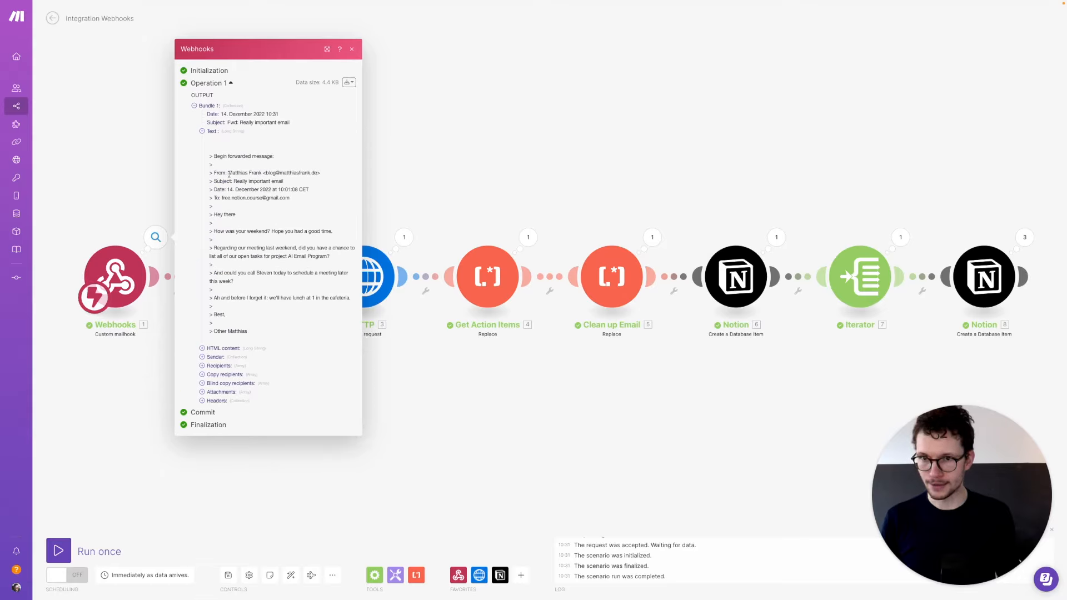
click(398, 160)
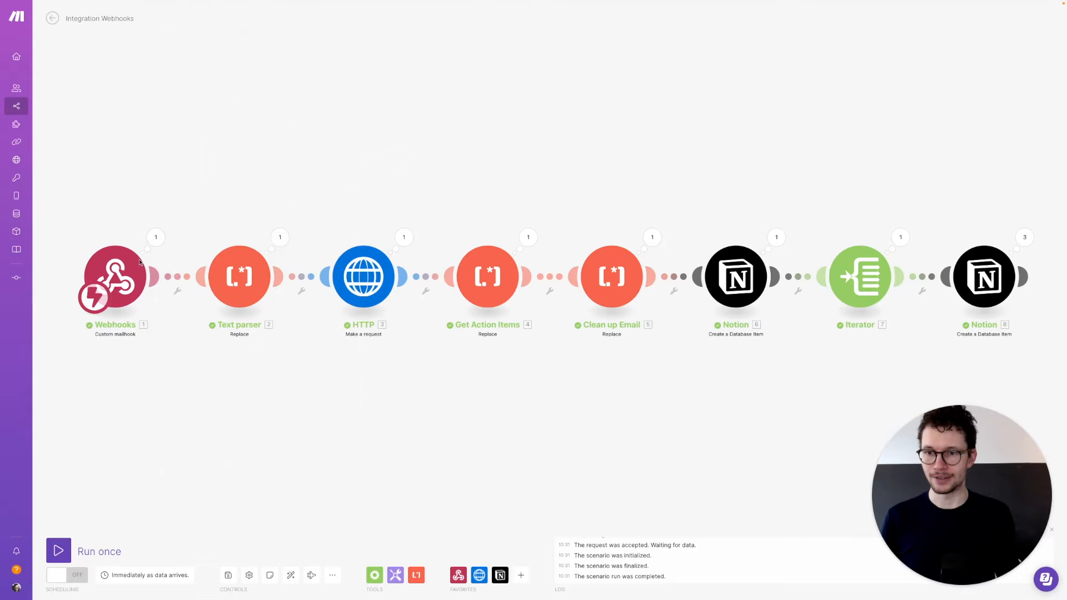
click(183, 276)
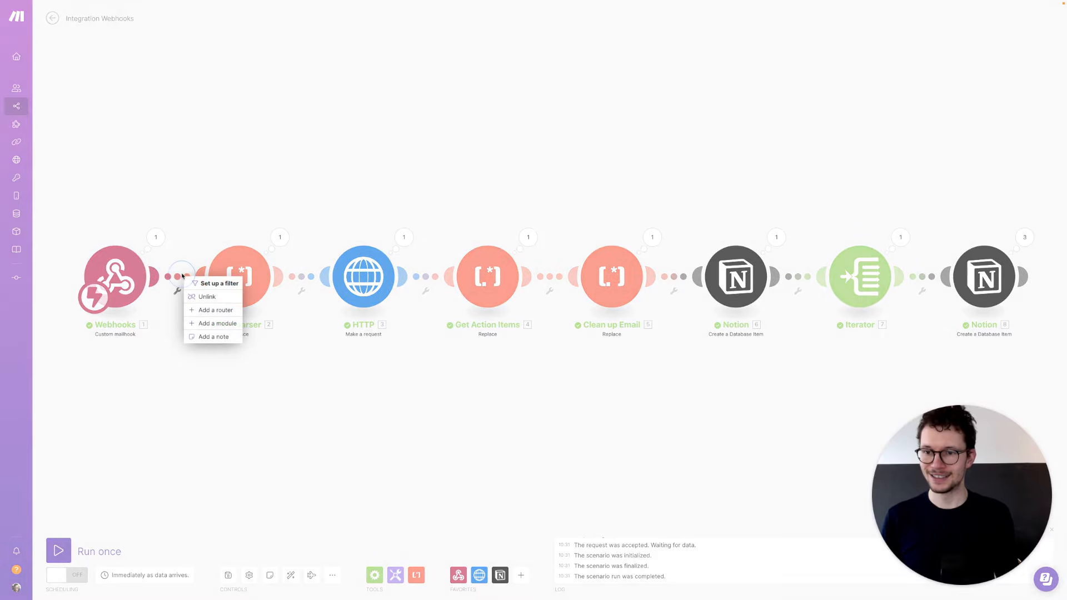
- Insert a Text parser Match pattern module right after Webhooks
click(208, 327)
text(tesxt parser)
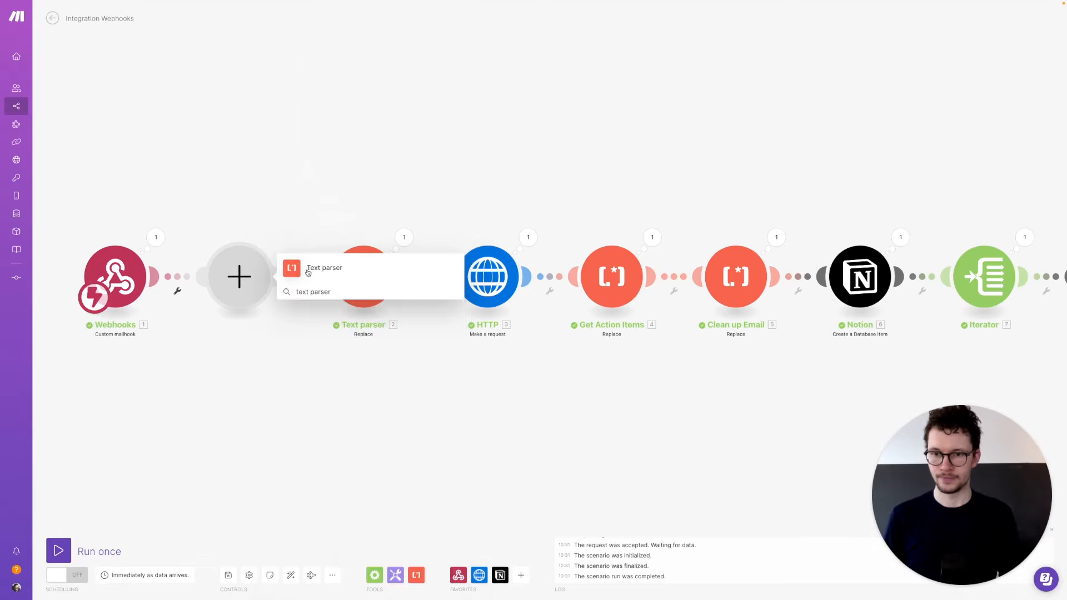
click(302, 274)
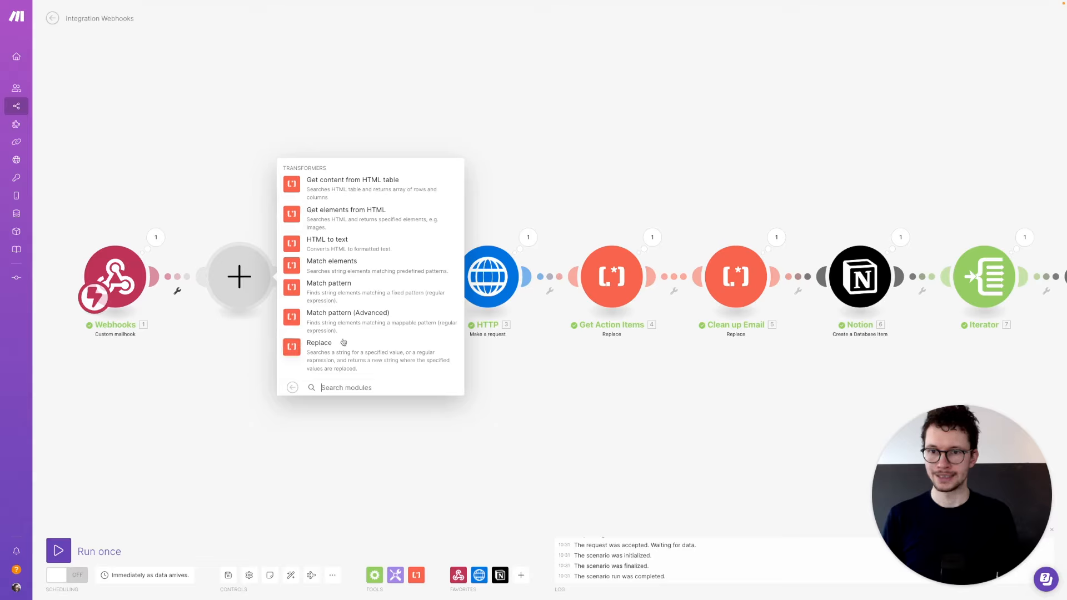
click(320, 295)
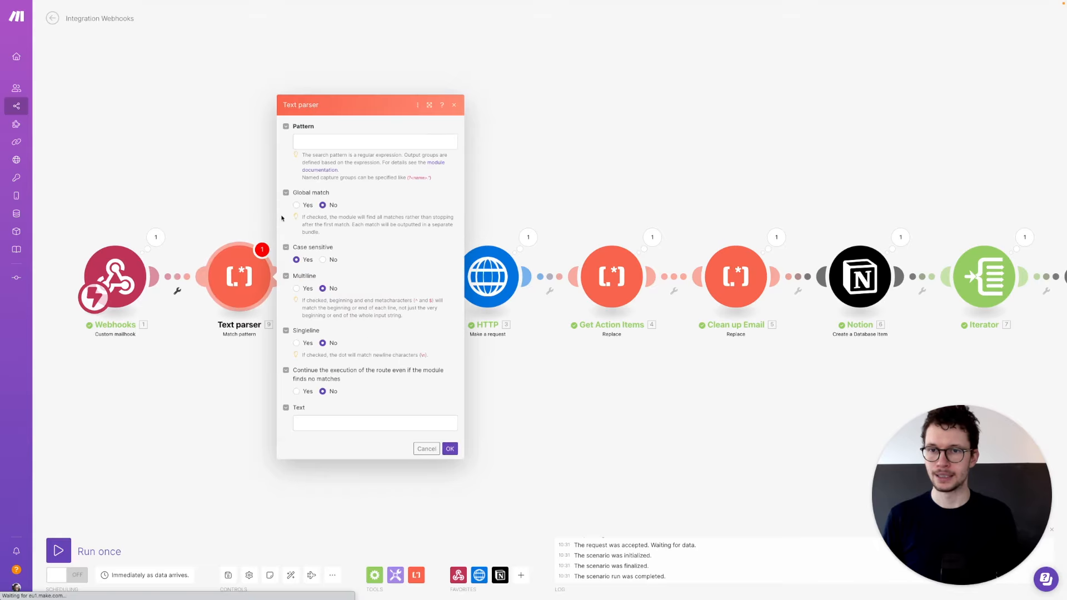
- Set pattern From:.*<(.*)>, continue on no match, and parse the webhook's 1. Text
click(319, 137)
text(From:.*<(.*)>)
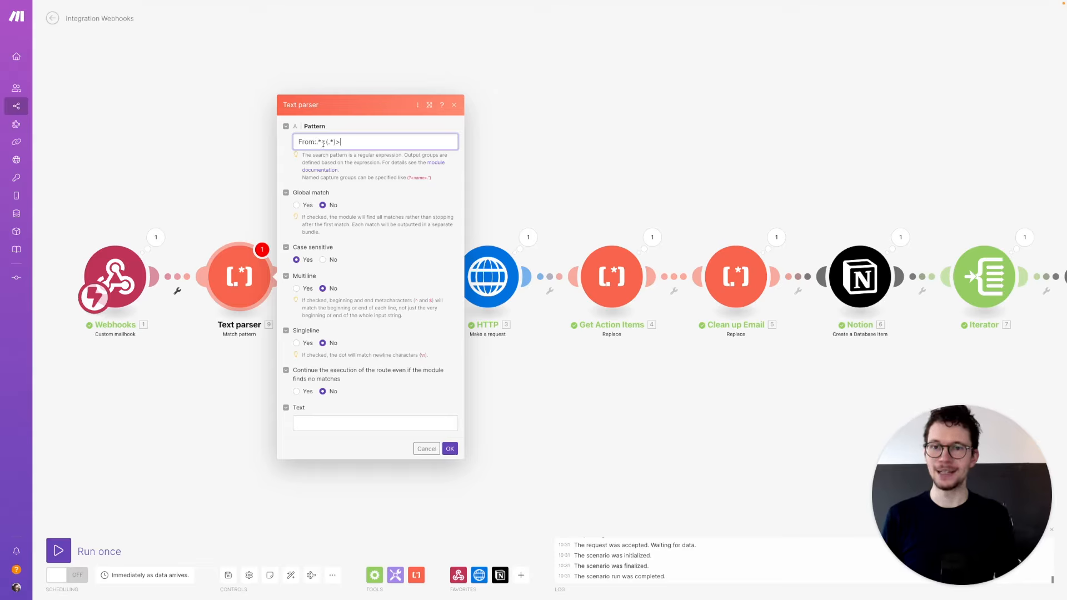
click(323, 143)
click(338, 139)
double_click(337, 140)
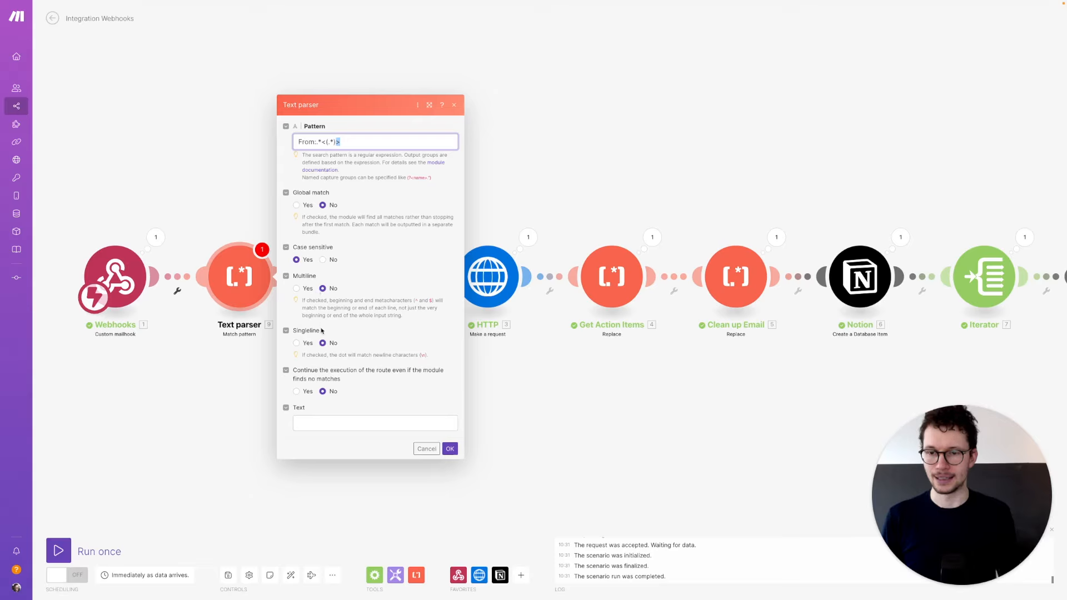
click(302, 391)
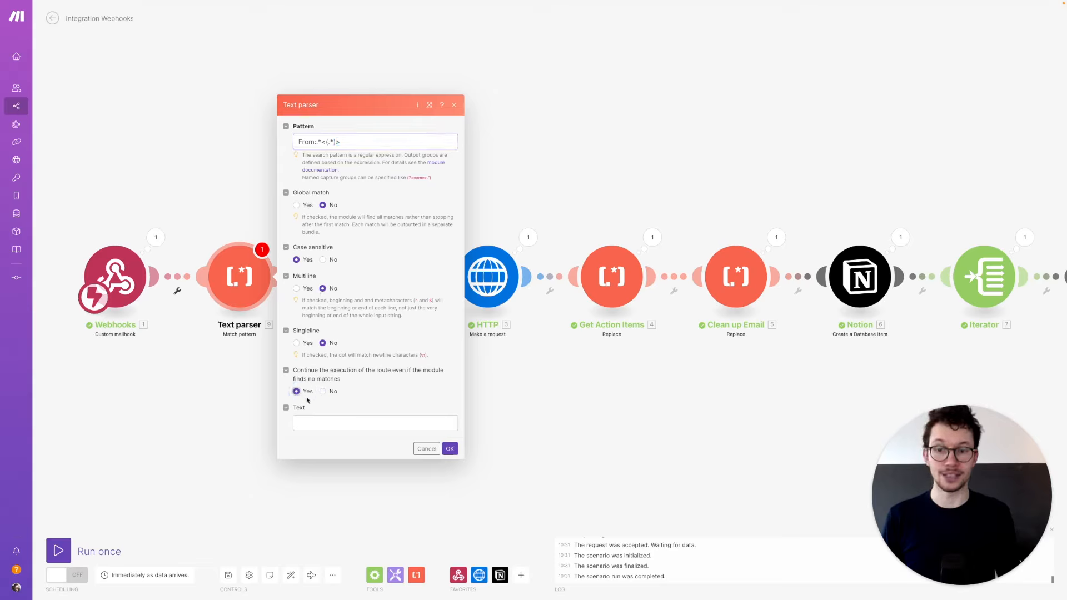
click(325, 423)
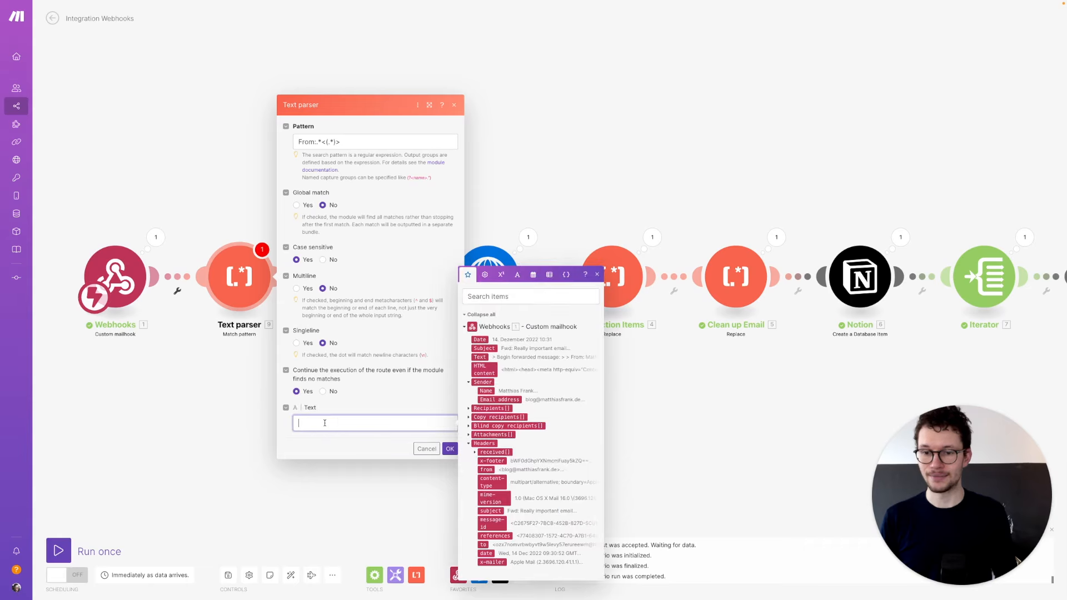
click(479, 356)
- Save the parser, map its captured 9. $1 into the Notion email item's Sender, and auto-align modules
click(450, 449)
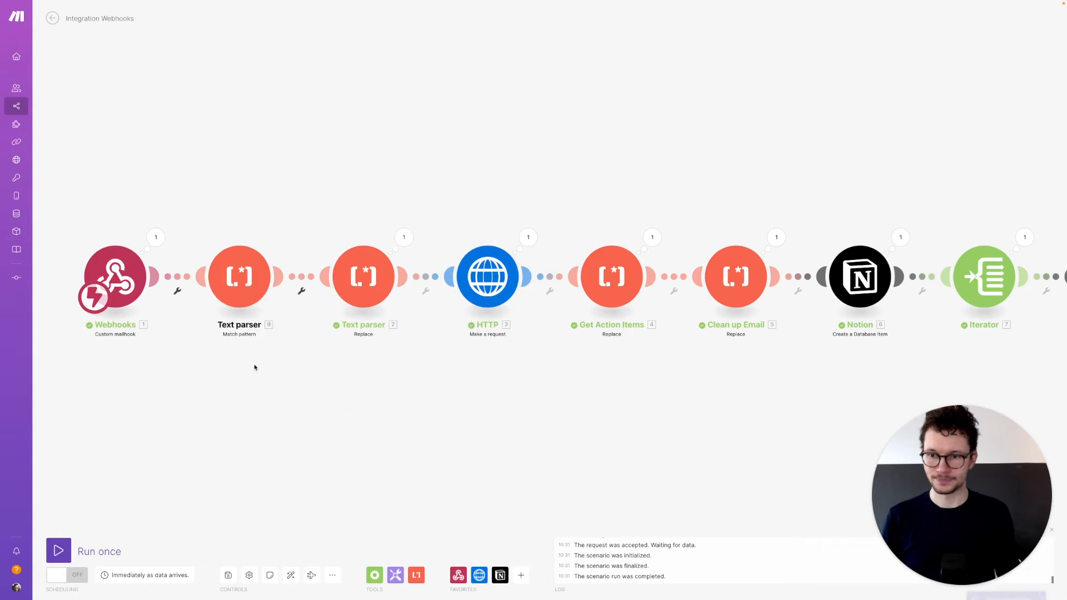
drag(895, 345, 717, 343)
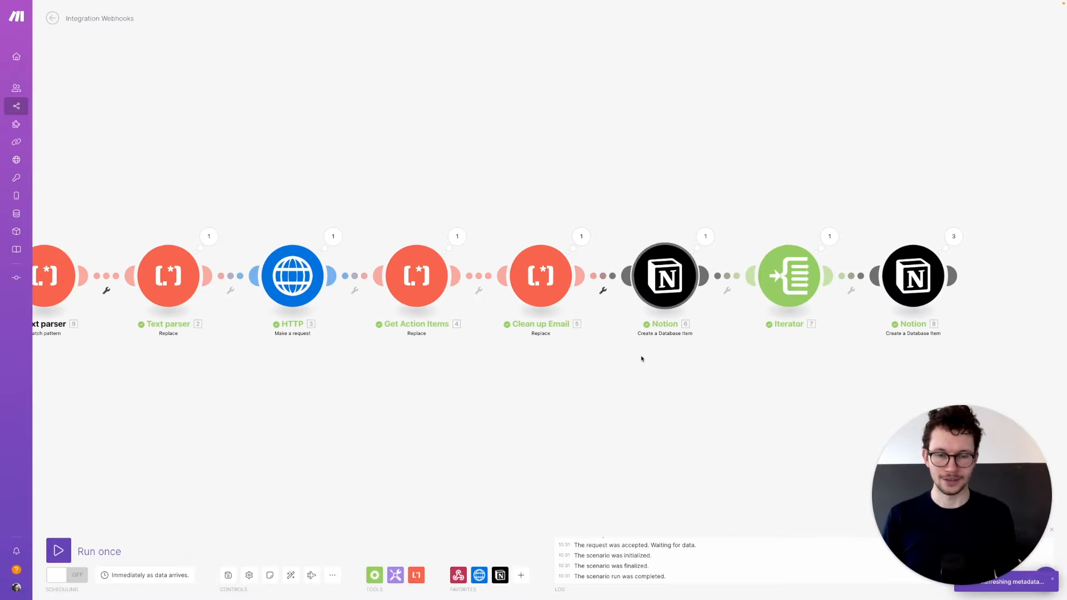
drag(639, 377, 745, 350)
click(777, 256)
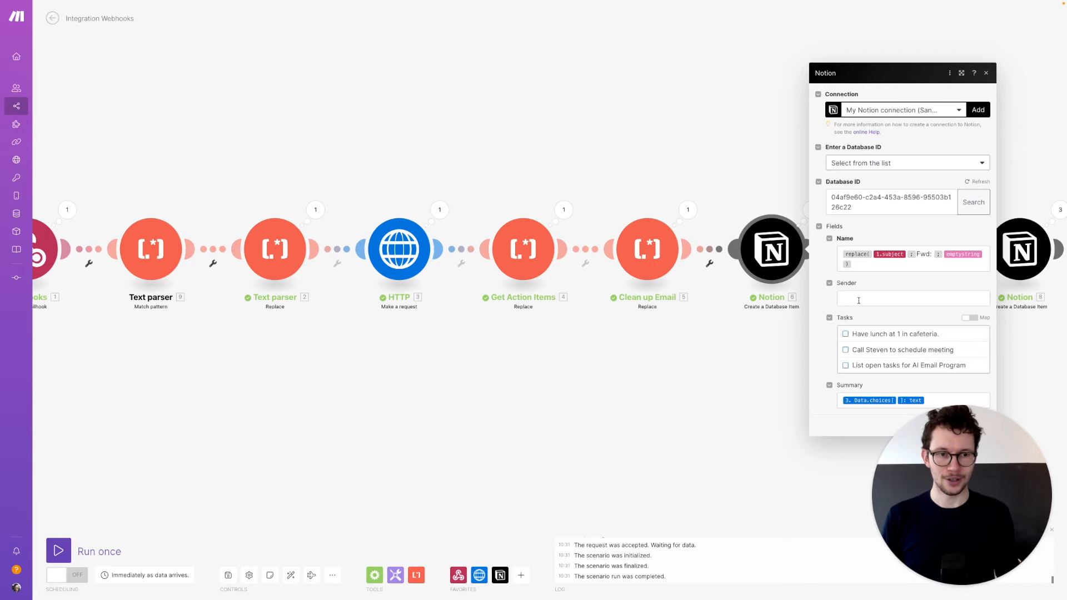
click(859, 301)
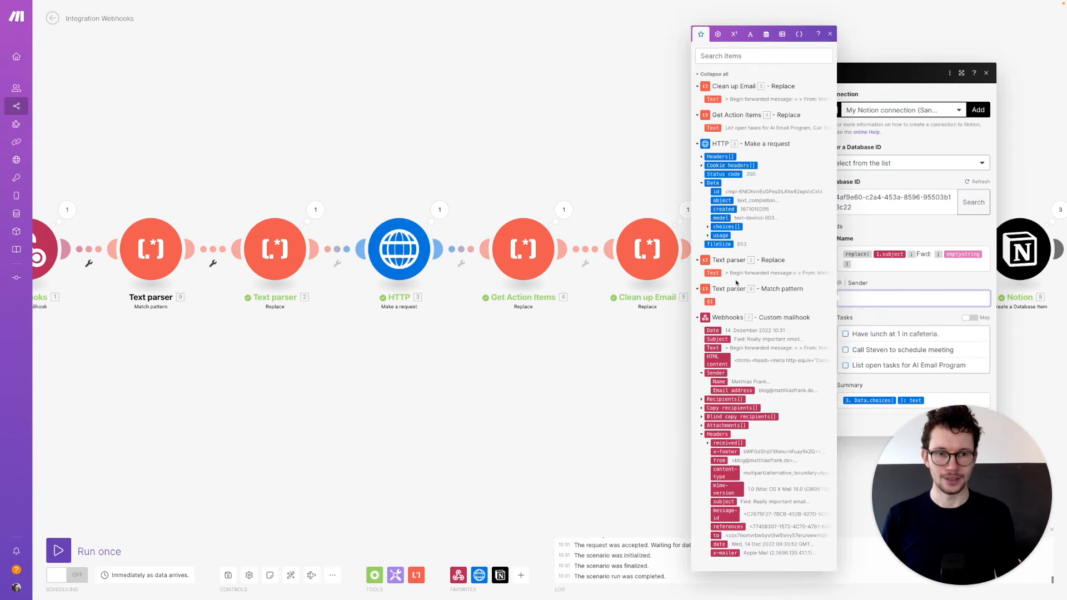
click(710, 302)
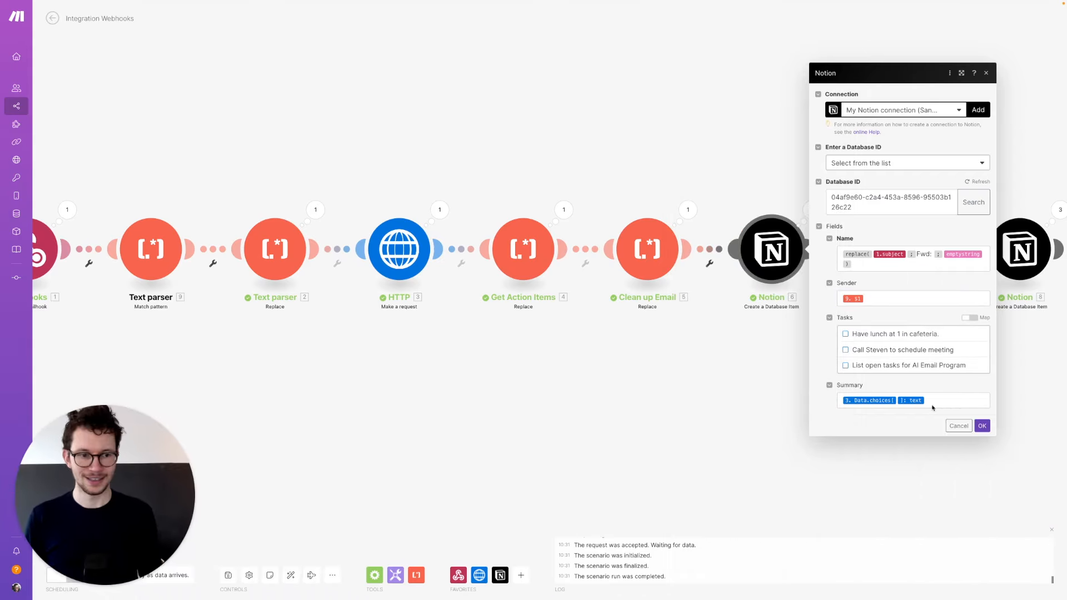
click(983, 425)
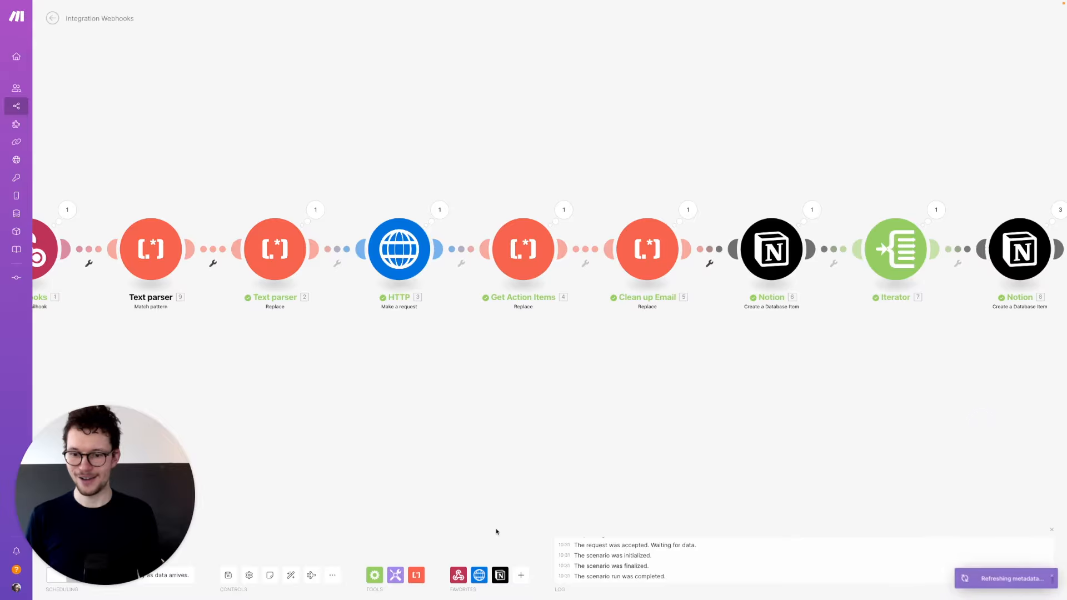
click(292, 577)
drag(116, 457, 943, 451)
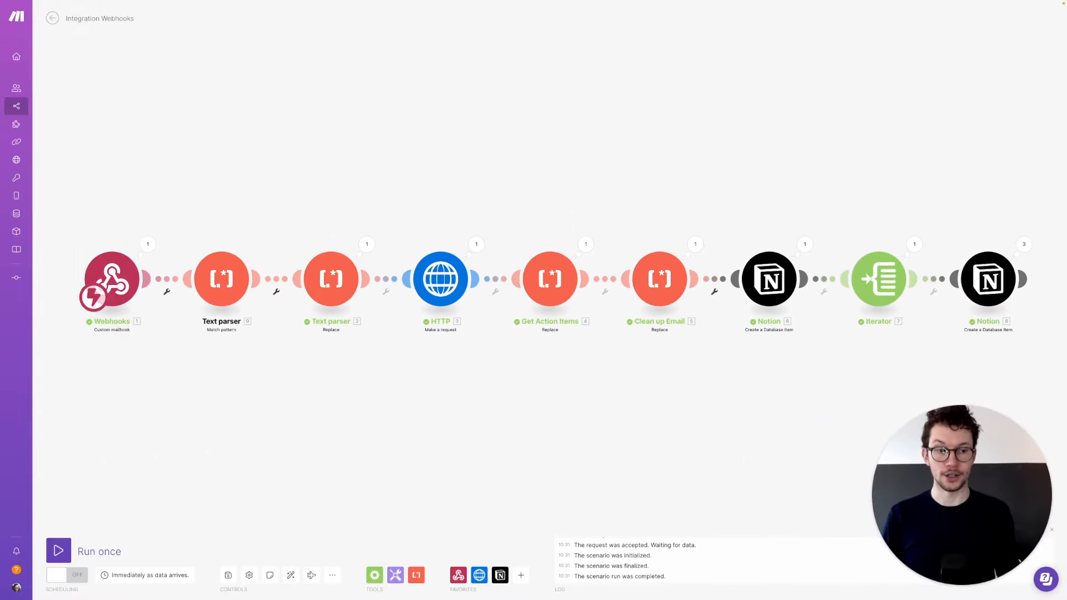